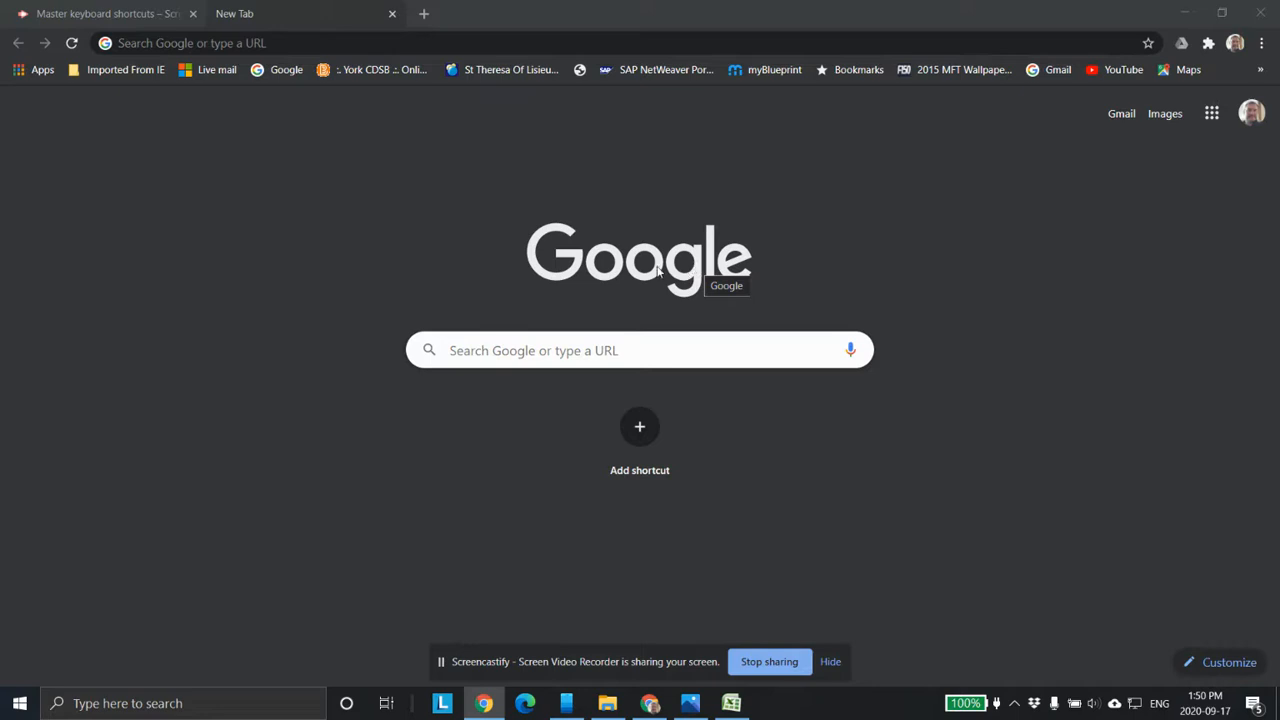
# Search the web for "web autocad" and open the AutoCAD Web App from the results.
pyautogui.click(559, 356)
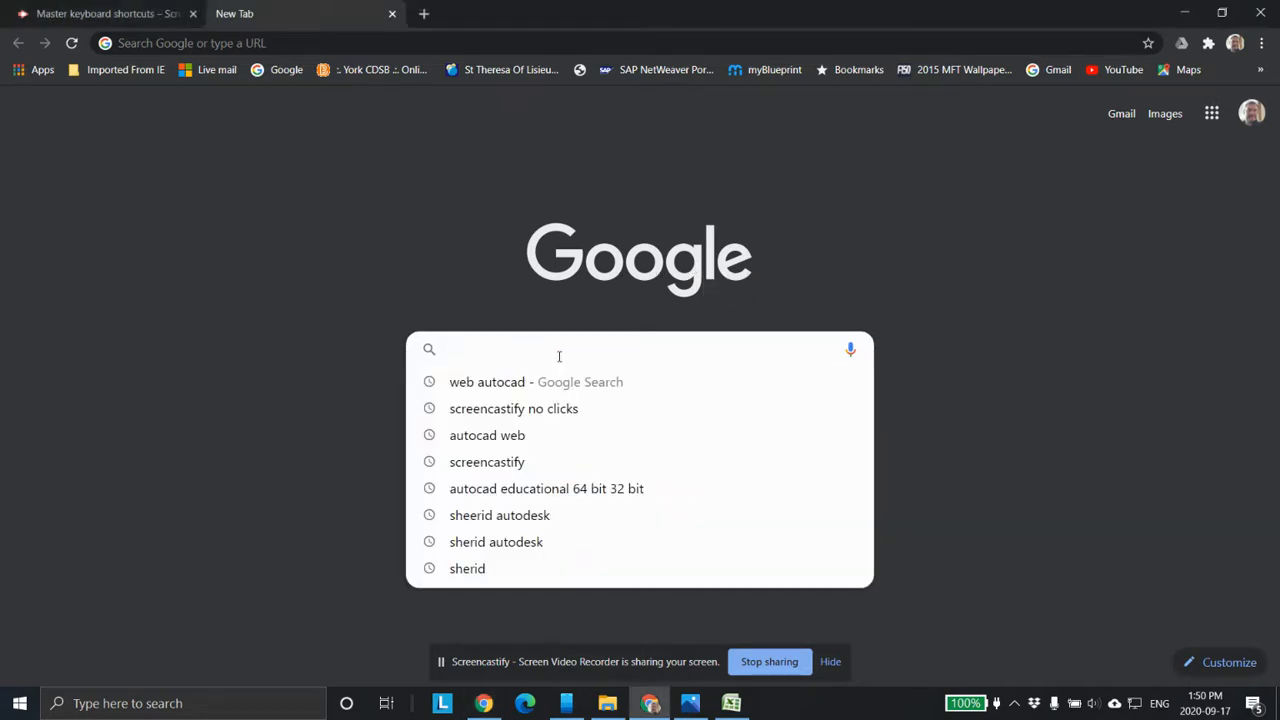
pyautogui.write('web')
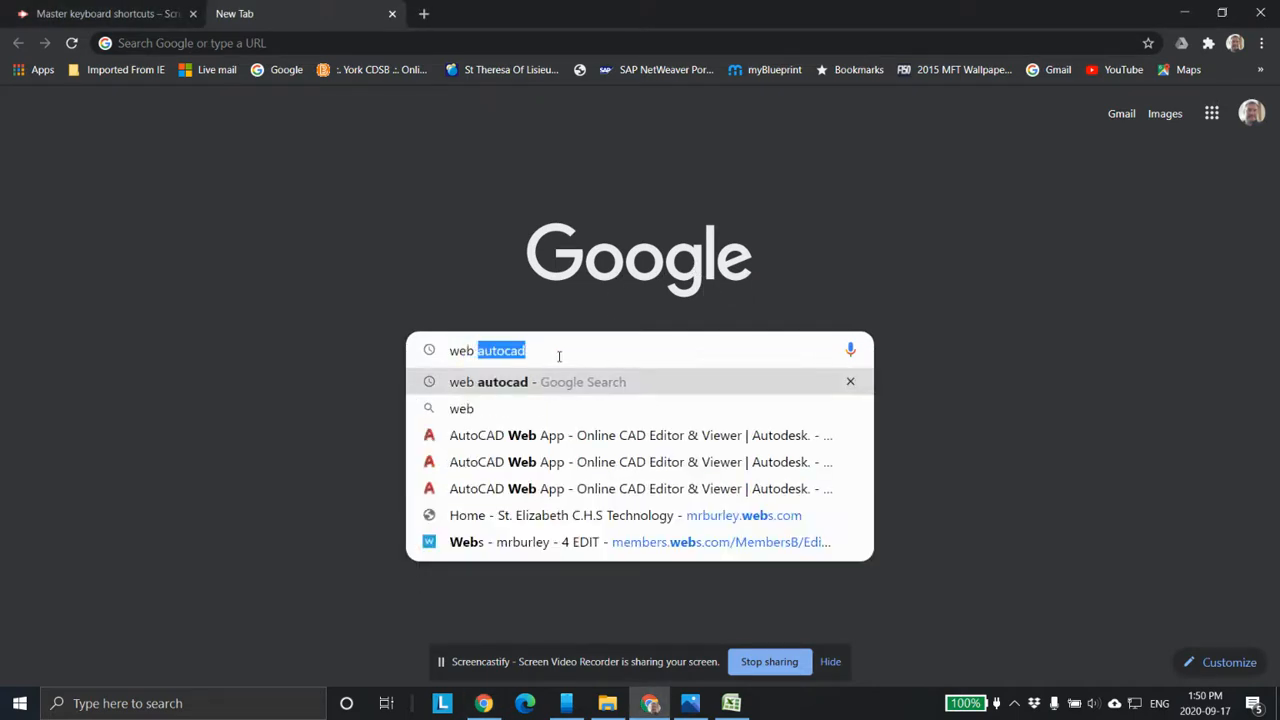
pyautogui.write(' autocad')
pyautogui.press('Return')
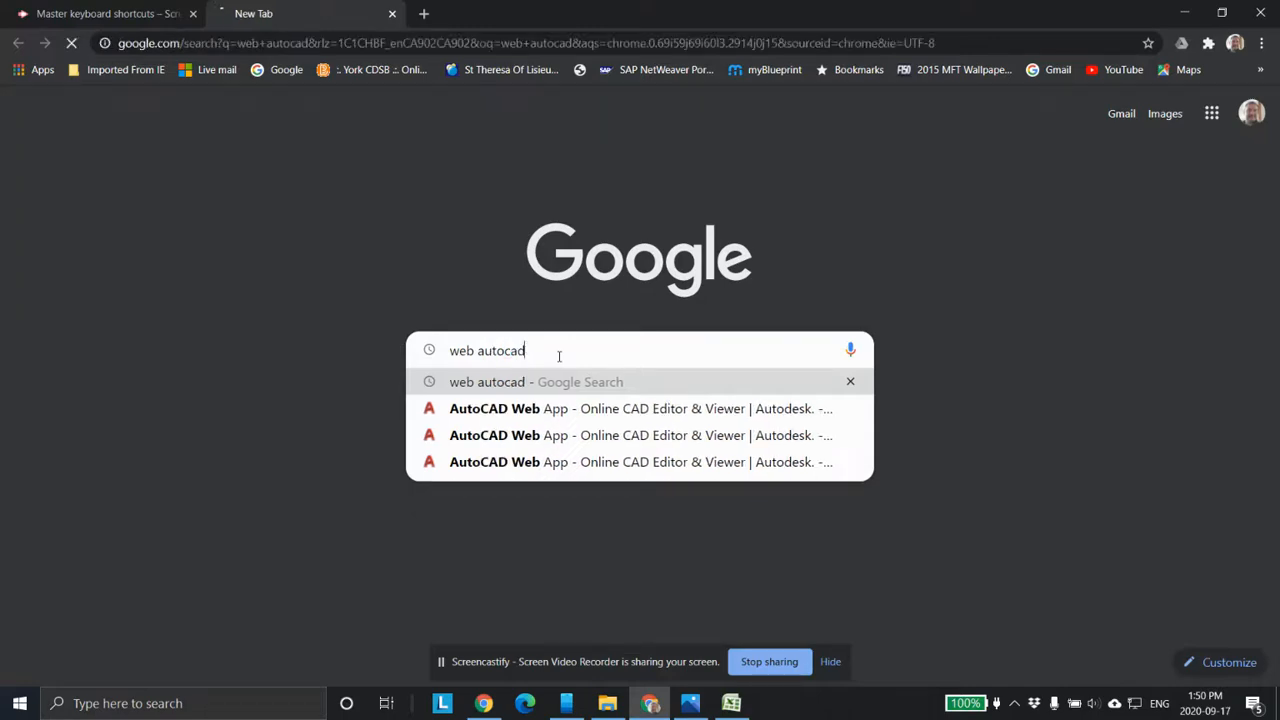
pyautogui.click(334, 262)
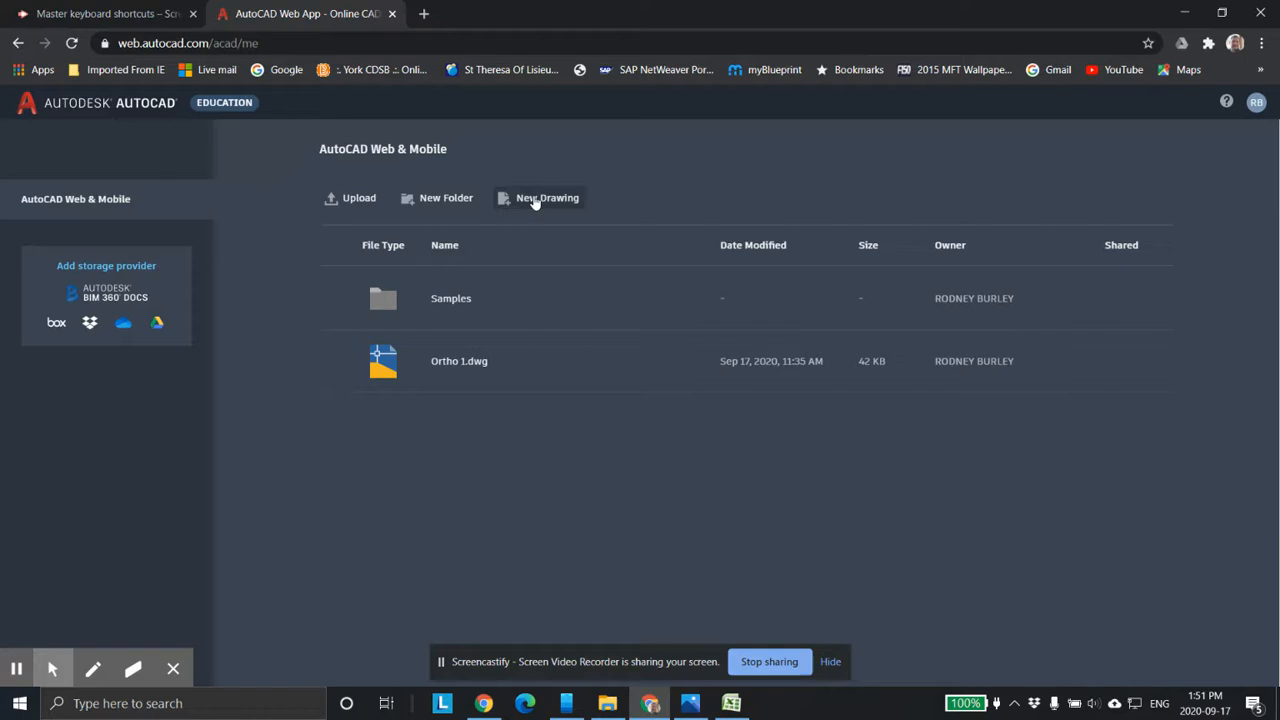
# Create a new drawing named "Ortho tutorial 1" with Metric drawing units.
pyautogui.click(535, 200)
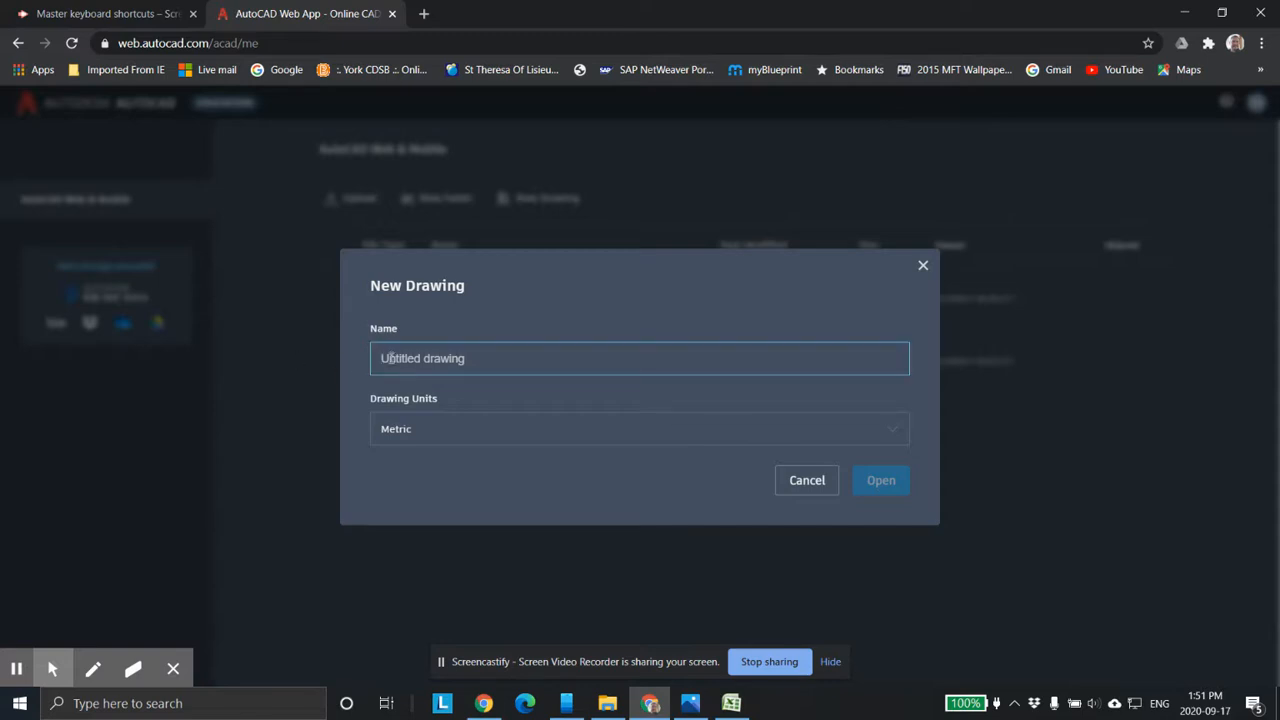
pyautogui.write('al')
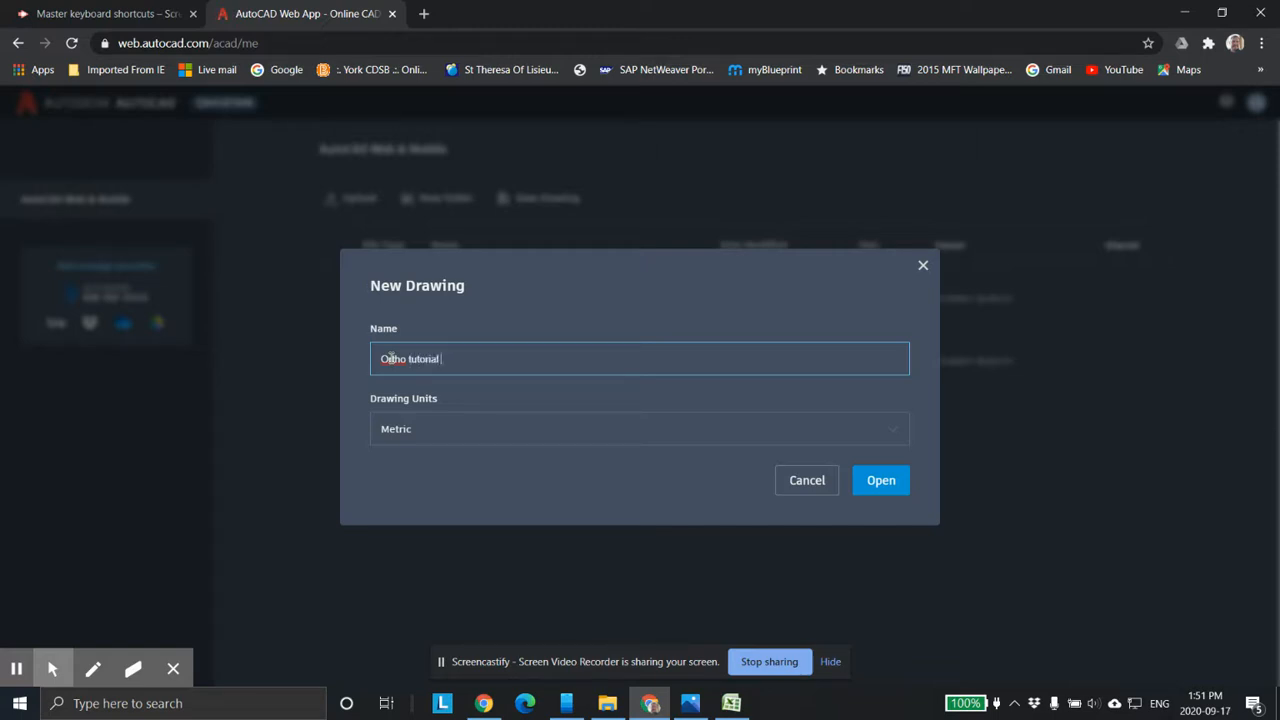
pyautogui.click(848, 436)
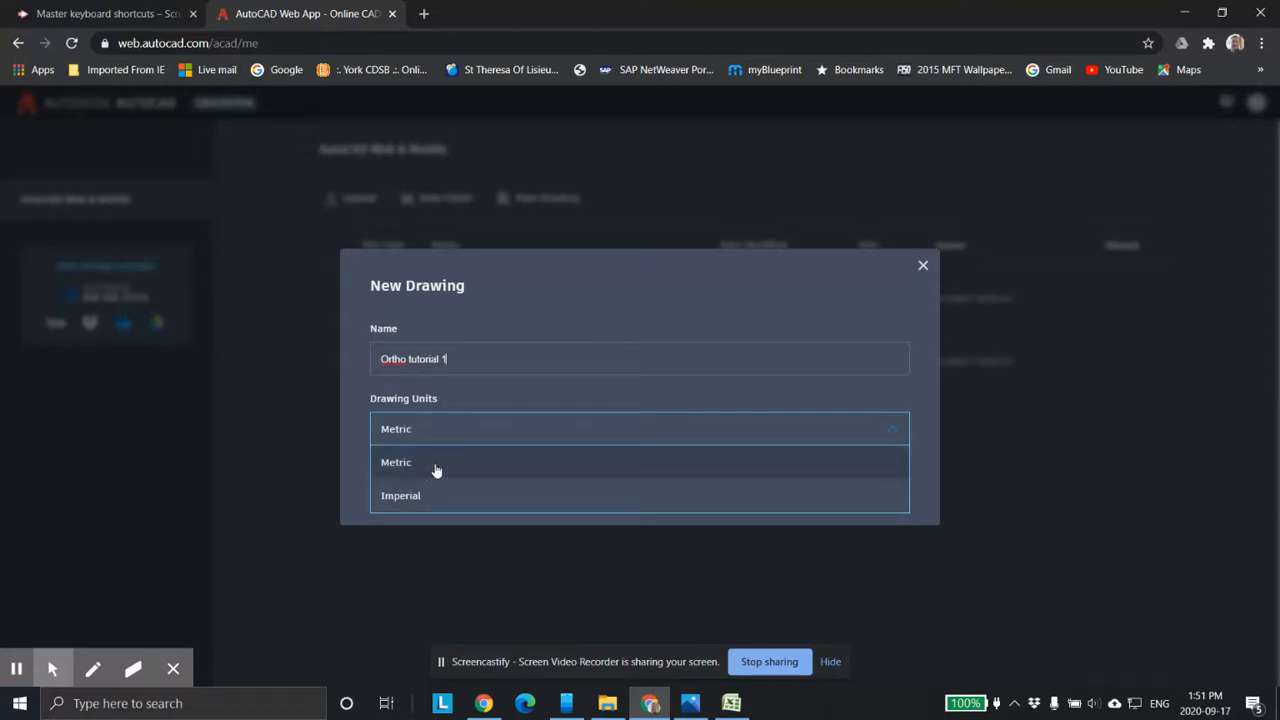
pyautogui.click(436, 466)
pyautogui.click(874, 480)
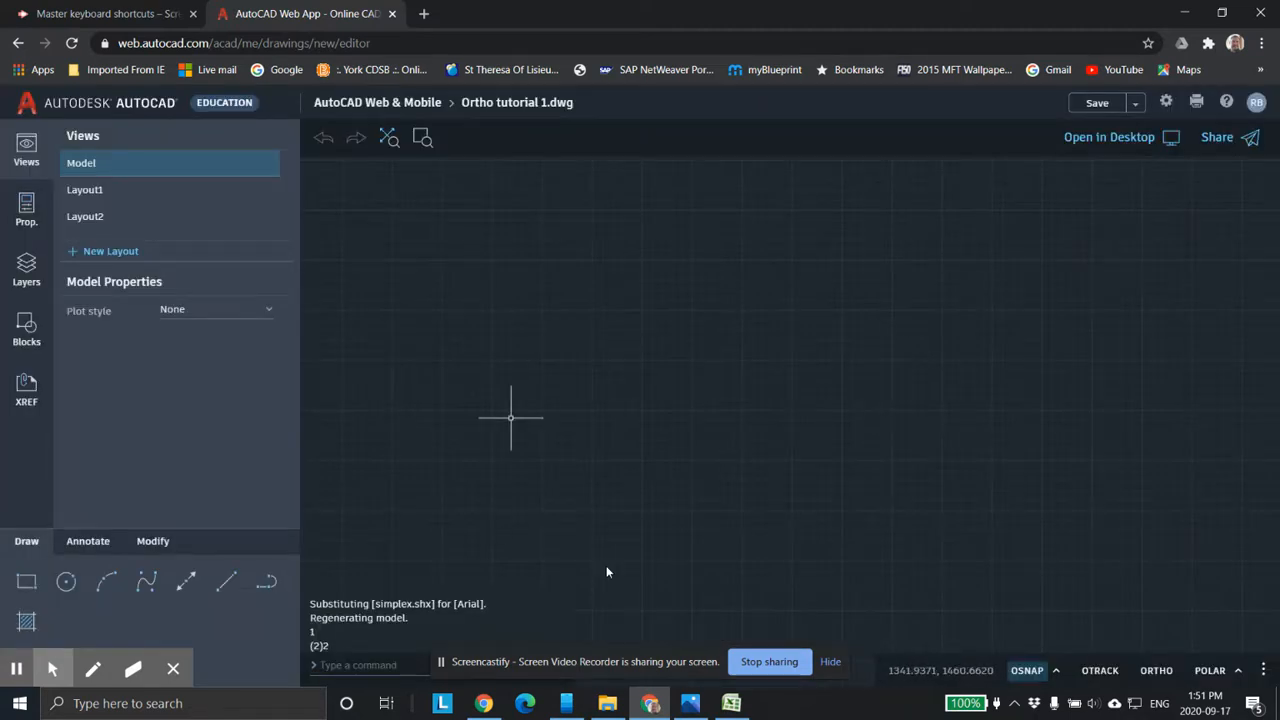
# Examine the empty model space around the origin and the drawing's list of views.
pyautogui.click(286, 133)
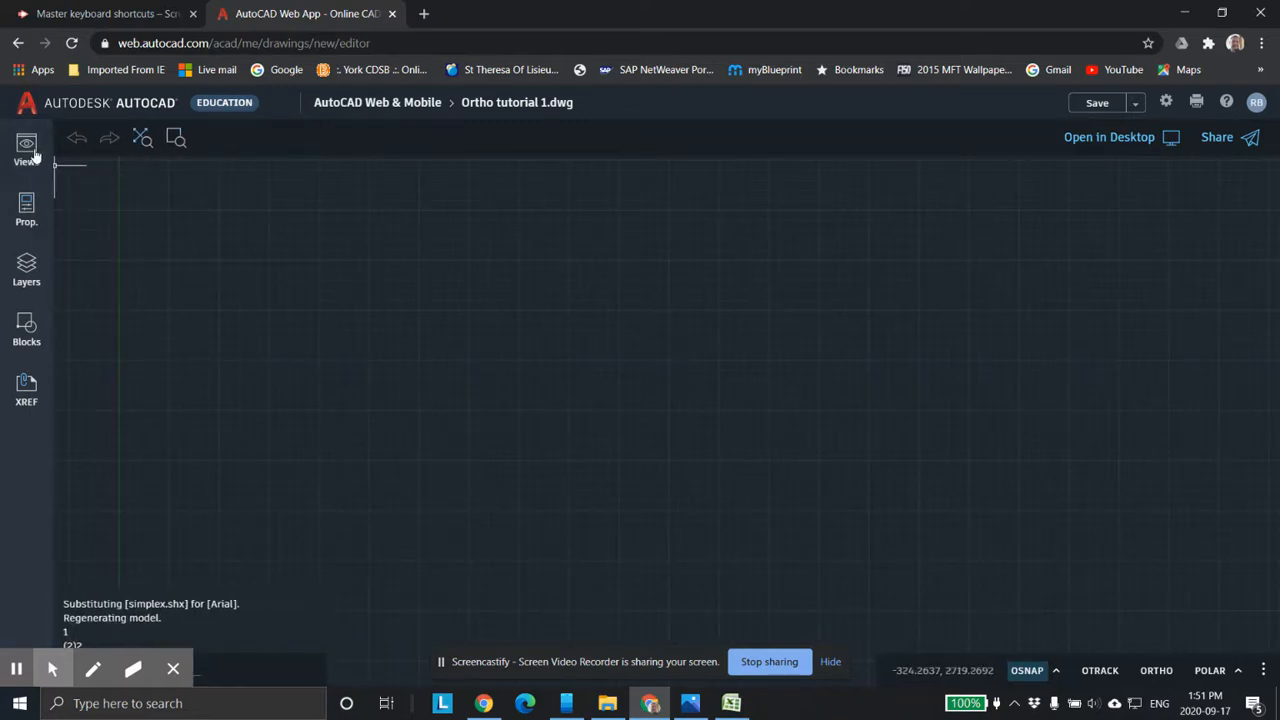
pyautogui.click(28, 152)
pyautogui.click(284, 133)
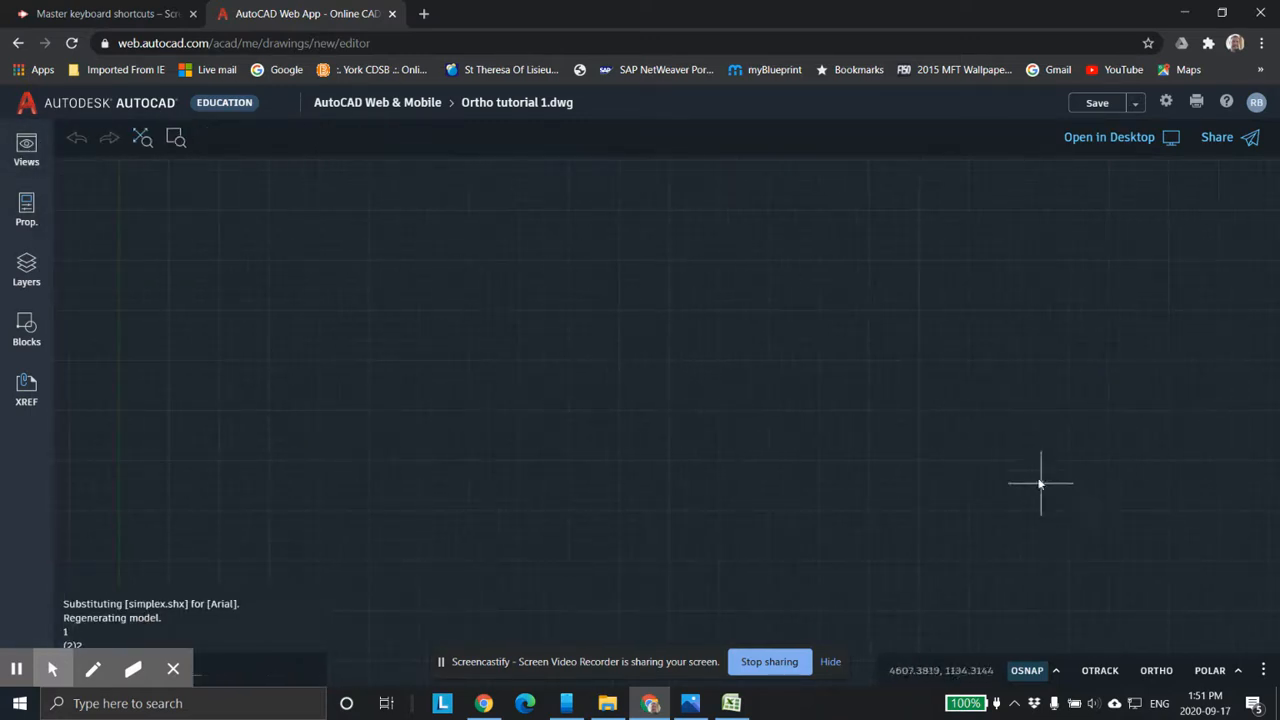
pyautogui.scroll(-4, 240, 350)
pyautogui.moveTo(413, 430); pyautogui.dragTo(663, 446, button='middle')
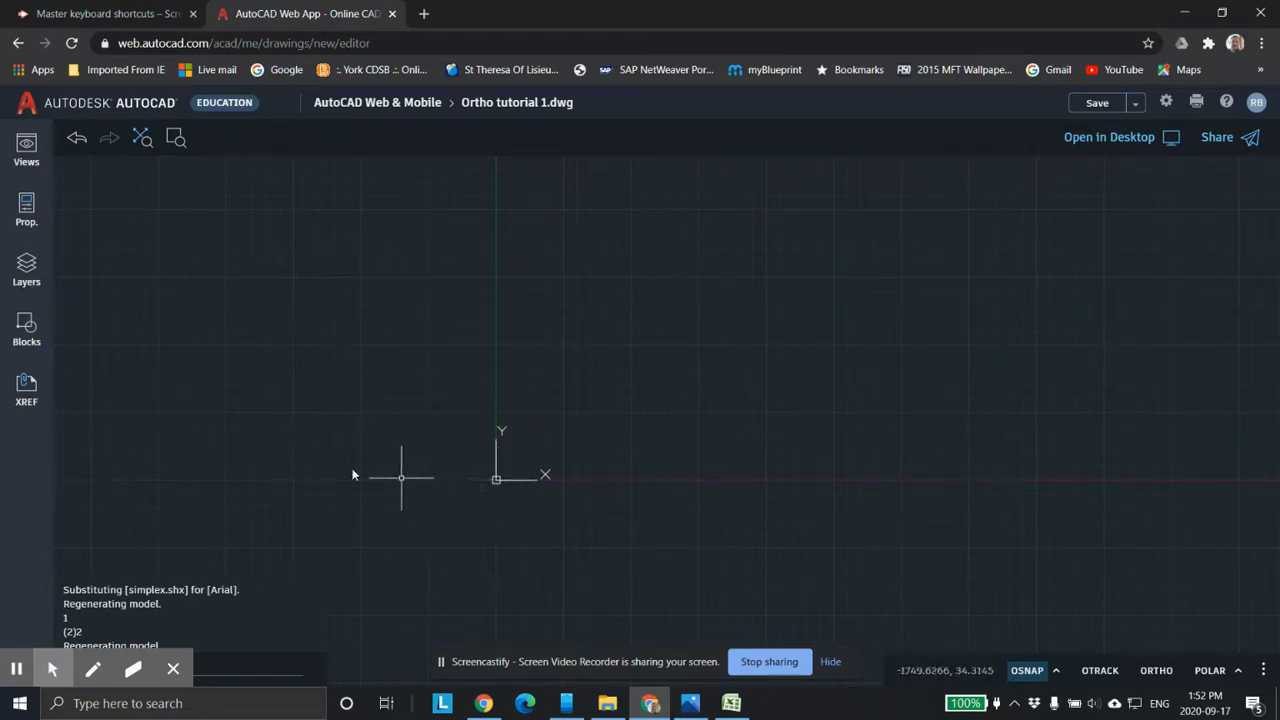
pyautogui.scroll(1, 180, 400)
pyautogui.click(27, 148)
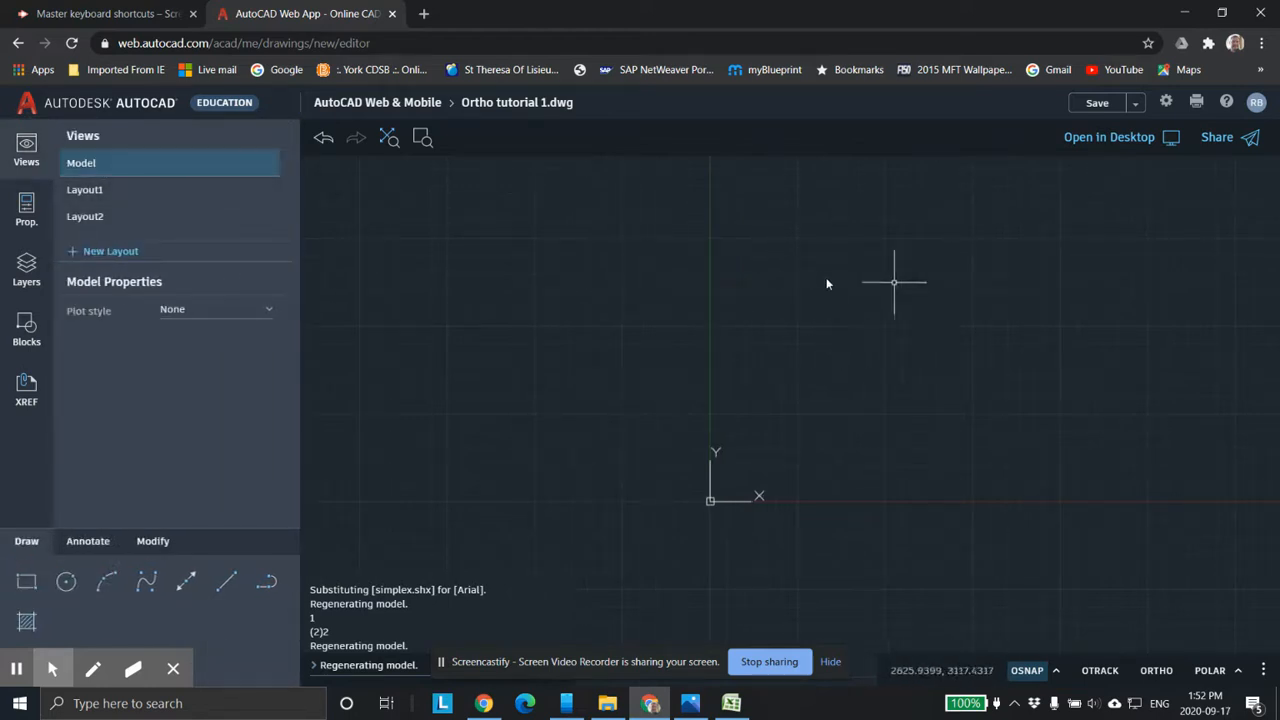
pyautogui.moveTo(897, 346)
pyautogui.mouseDown(button='middle')
pyautogui.moveTo(942, 353)
pyautogui.moveTo(795, 435)
pyautogui.moveTo(708, 428)
pyautogui.mouseUp(button='middle')
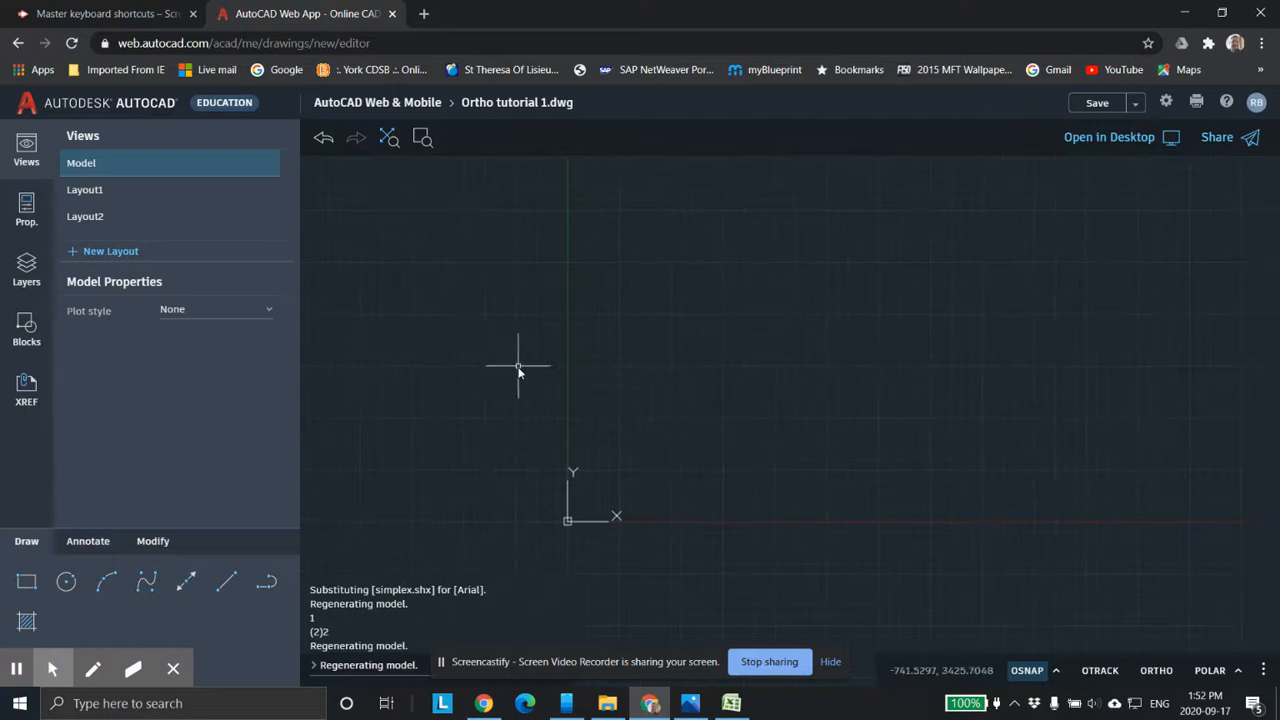
# Examine the Layout1 and Layout2 sheets and the paper sizes available for Layout1.
pyautogui.click(150, 195)
pyautogui.click(150, 219)
pyautogui.click(157, 195)
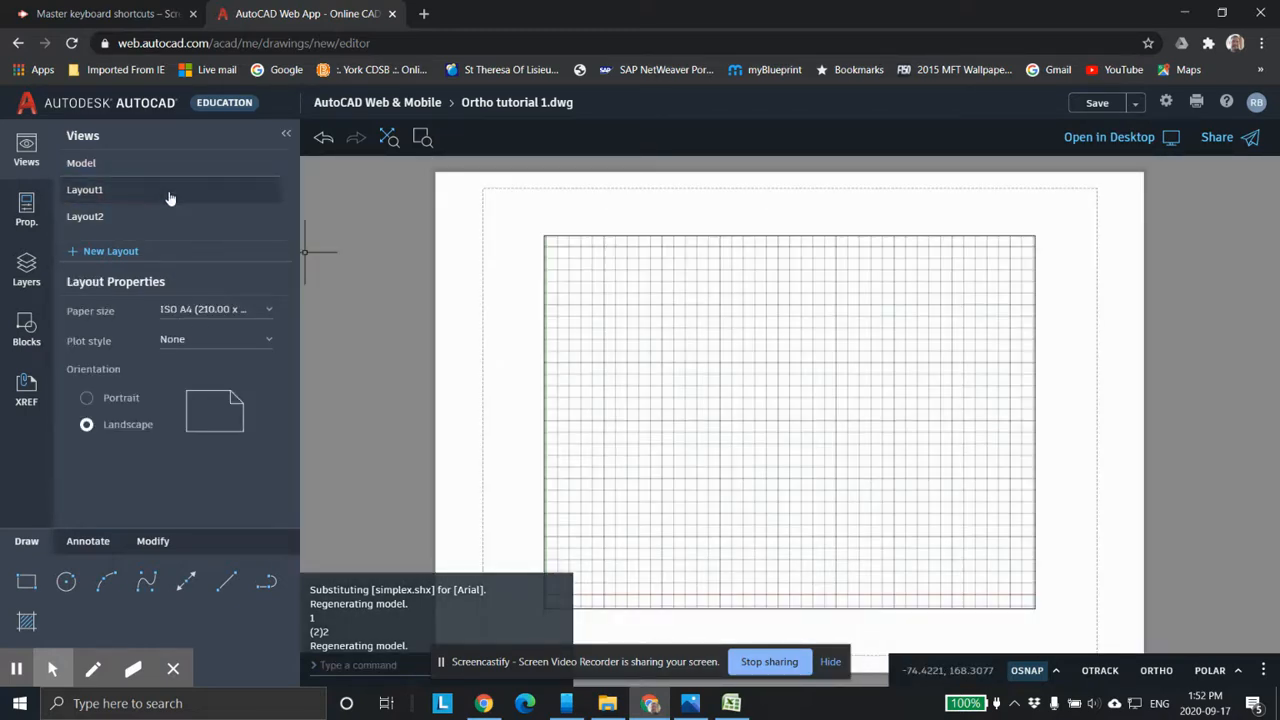
pyautogui.click(270, 314)
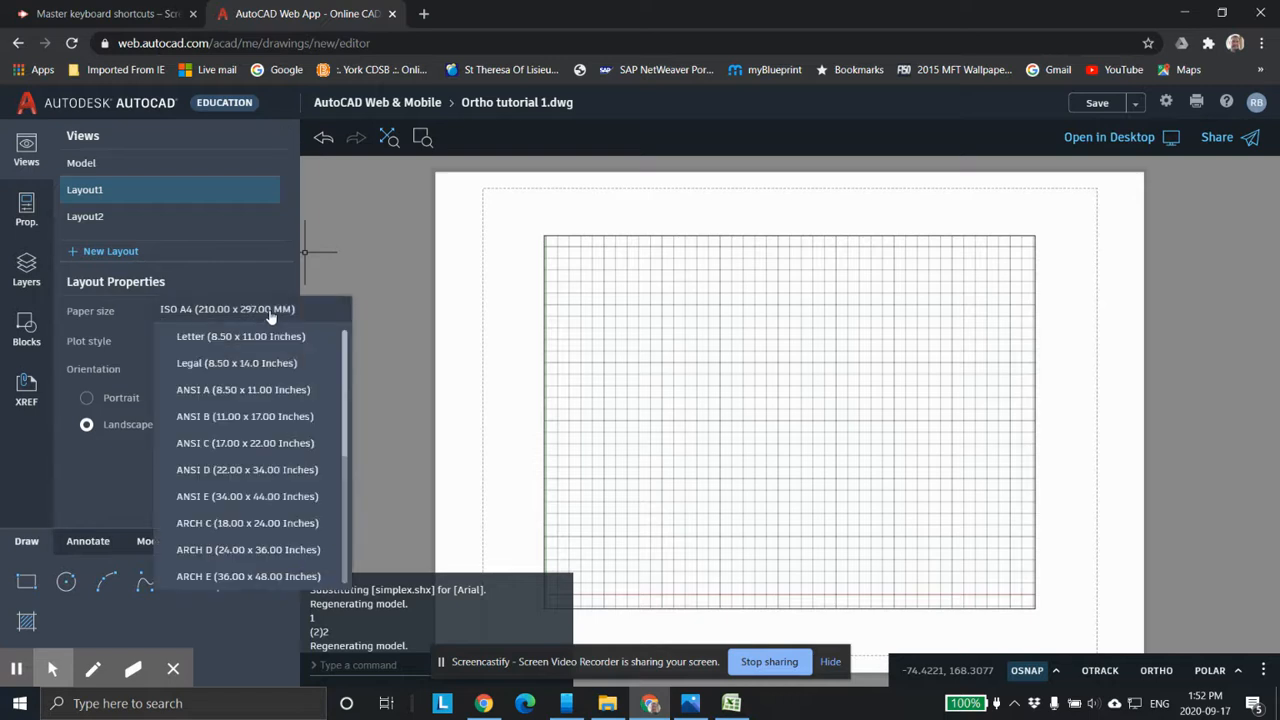
pyautogui.click(258, 311)
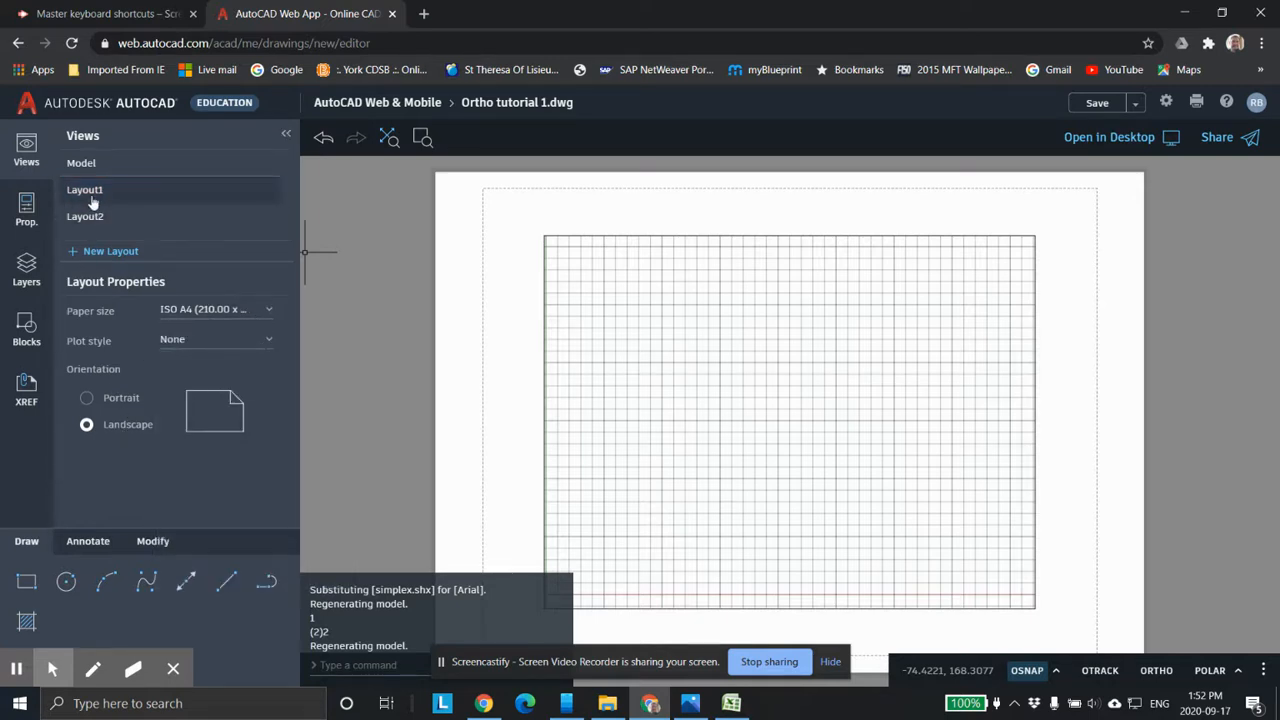
pyautogui.click(48, 161)
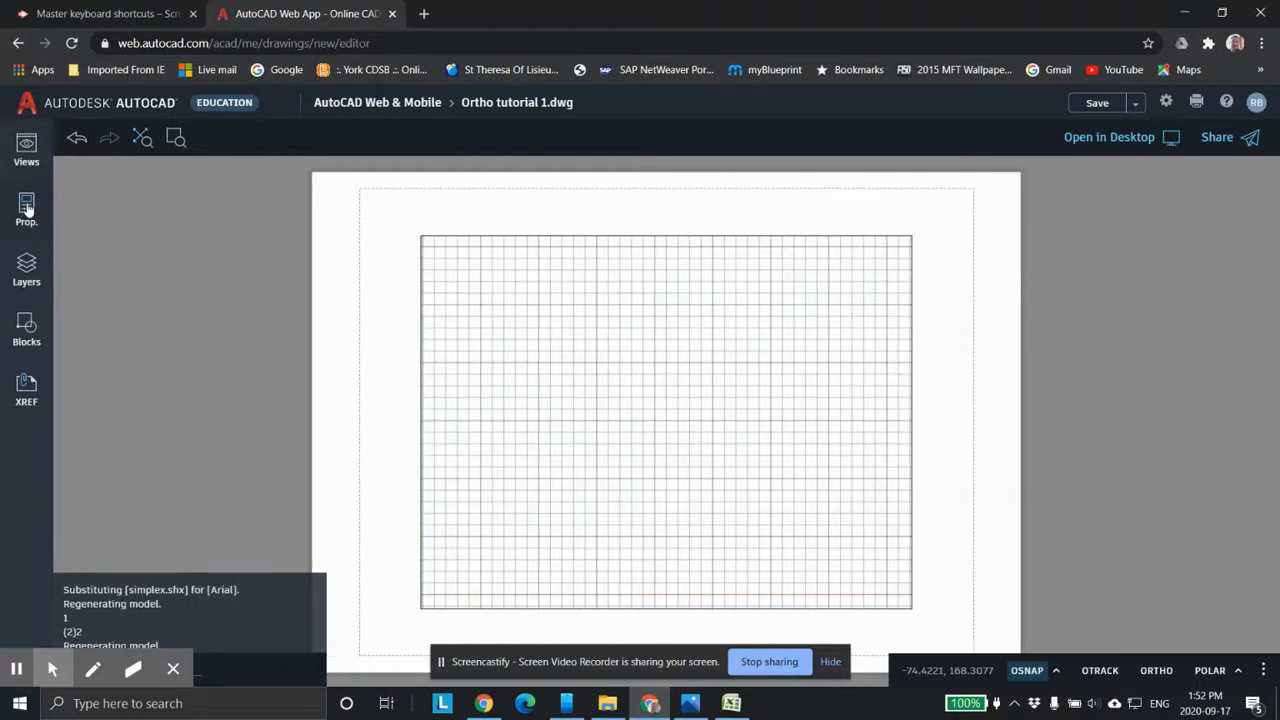
# Return from the layout to model space and review the default object properties.
pyautogui.click(26, 208)
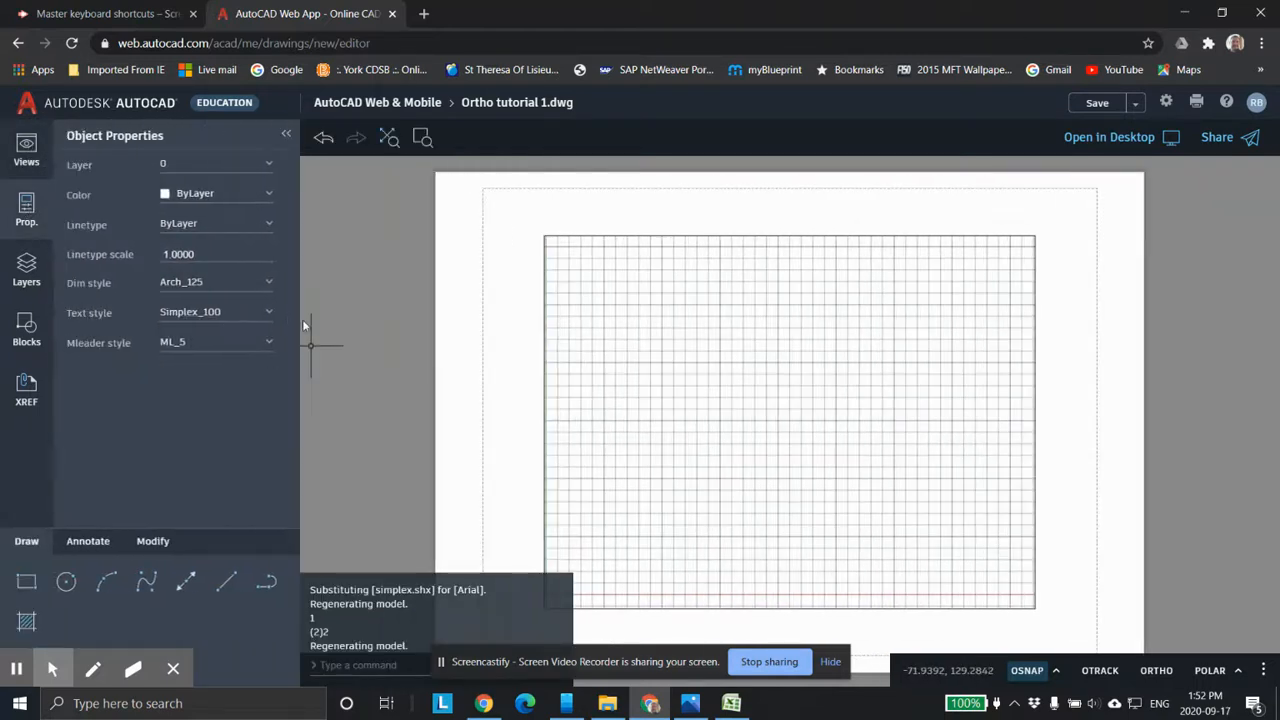
pyautogui.click(40, 162)
pyautogui.click(105, 164)
pyautogui.click(26, 208)
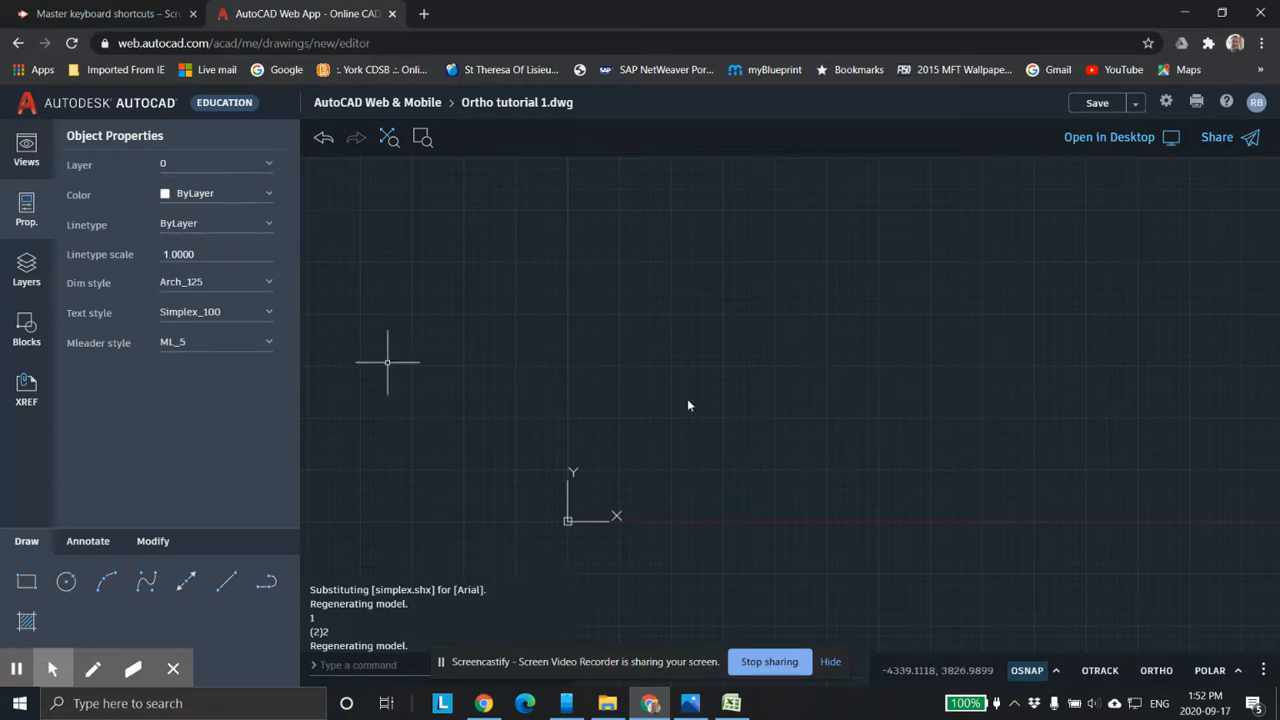
pyautogui.click(28, 208)
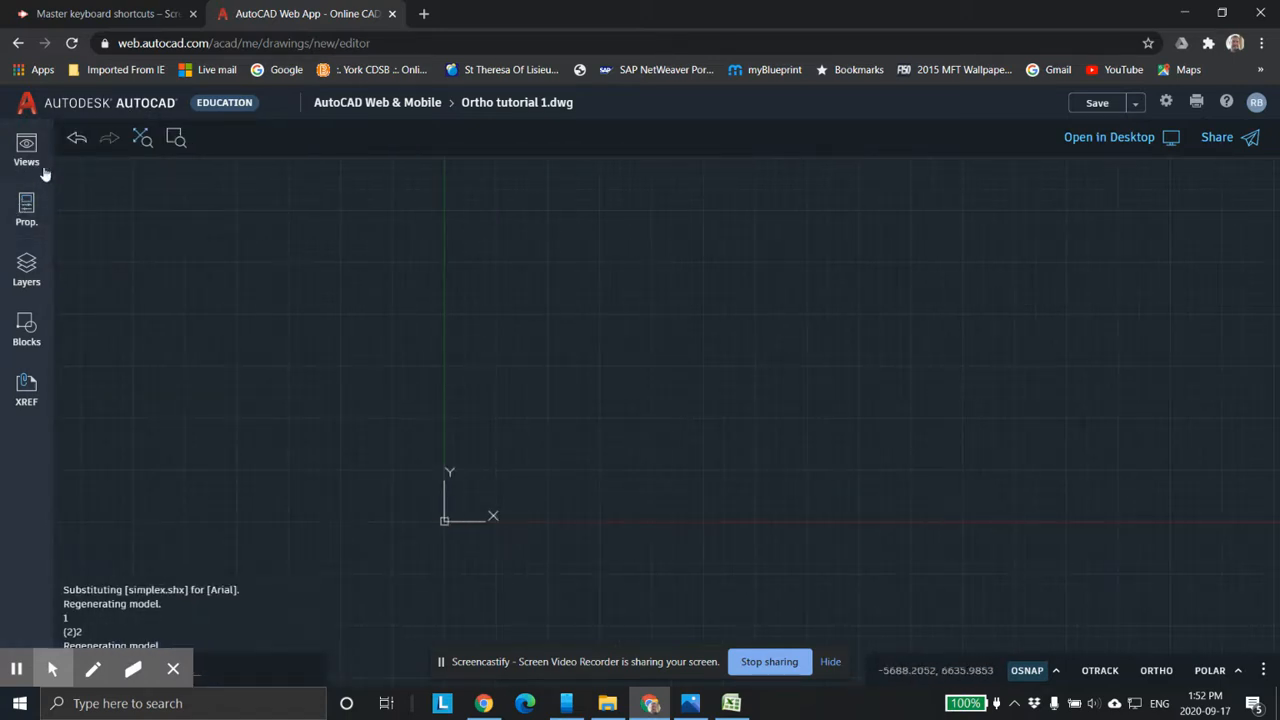
# Create a new layer named "Object" and set its colour to green.
pyautogui.click(27, 264)
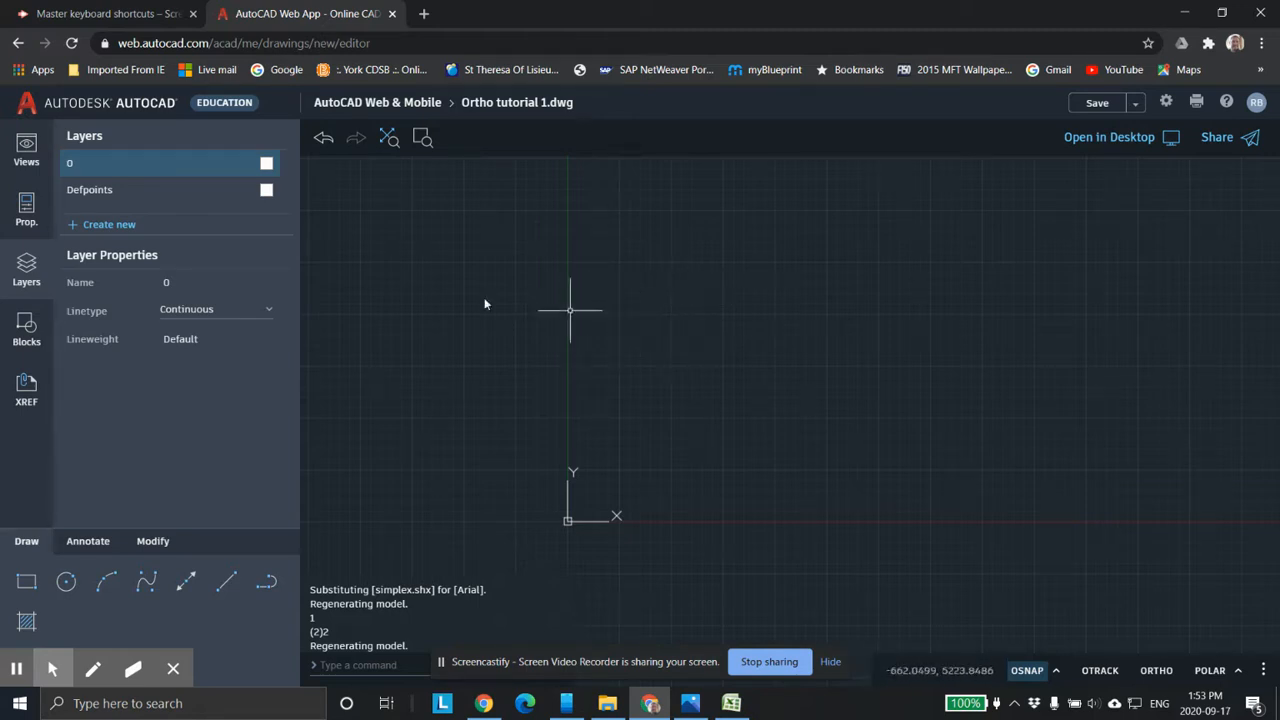
pyautogui.click(103, 225)
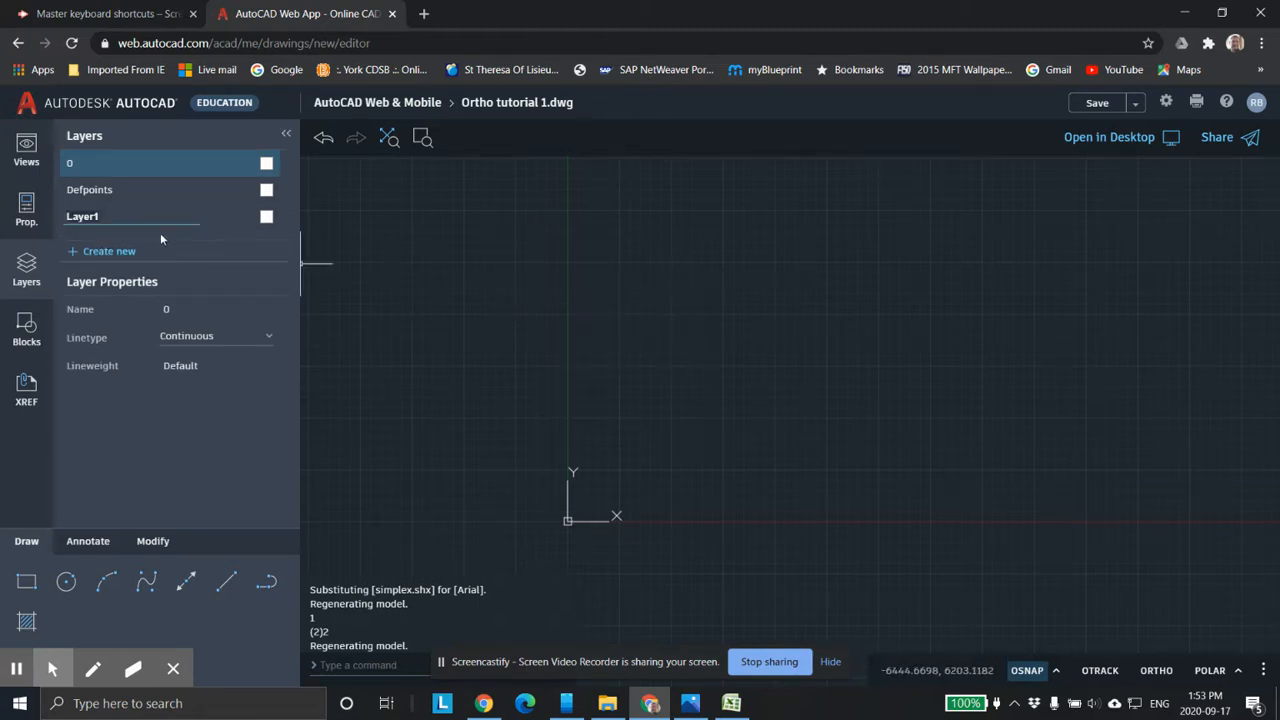
pyautogui.write('Object')
pyautogui.click(266, 217)
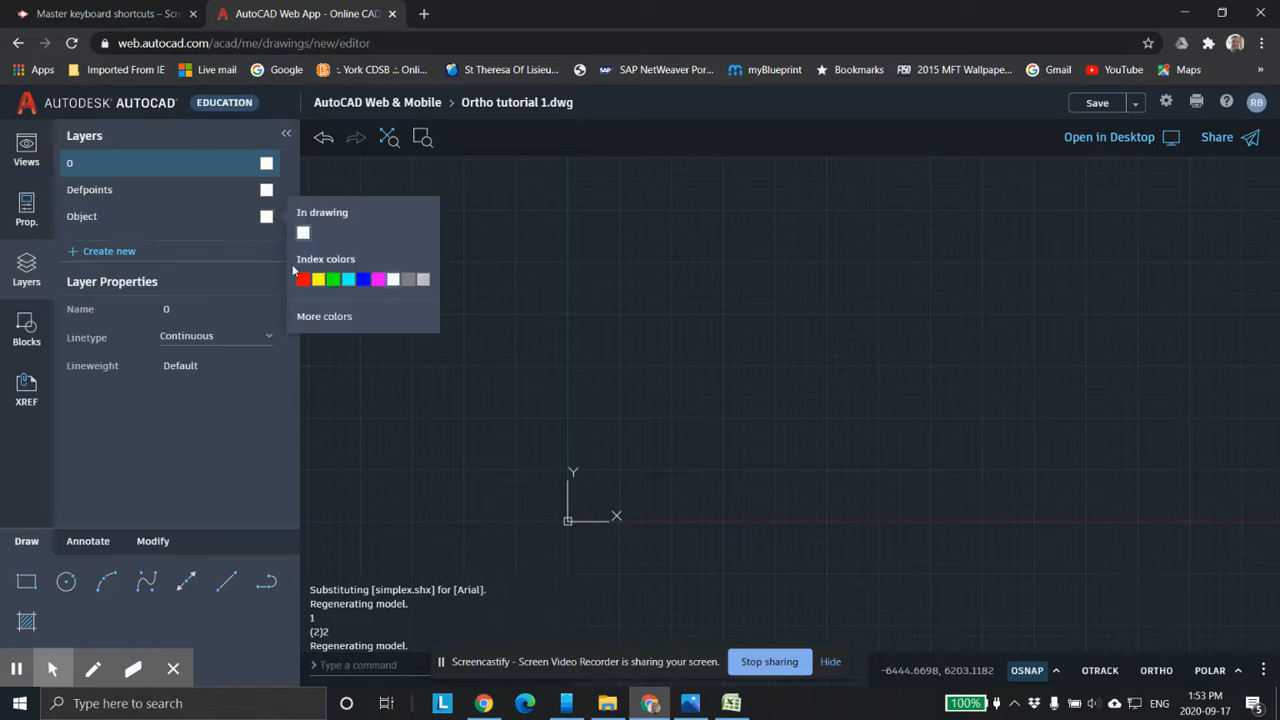
pyautogui.click(333, 280)
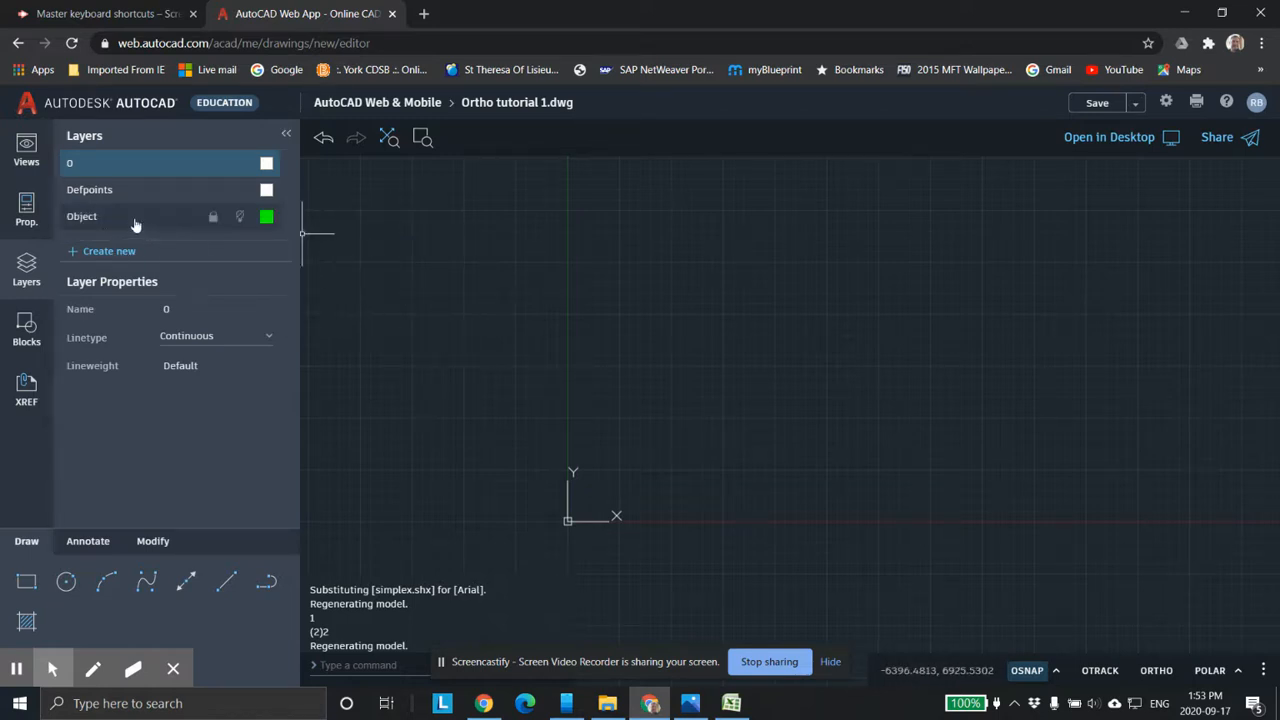
# Create a new layer named "Dimensions" and set its colour to blue.
pyautogui.click(110, 252)
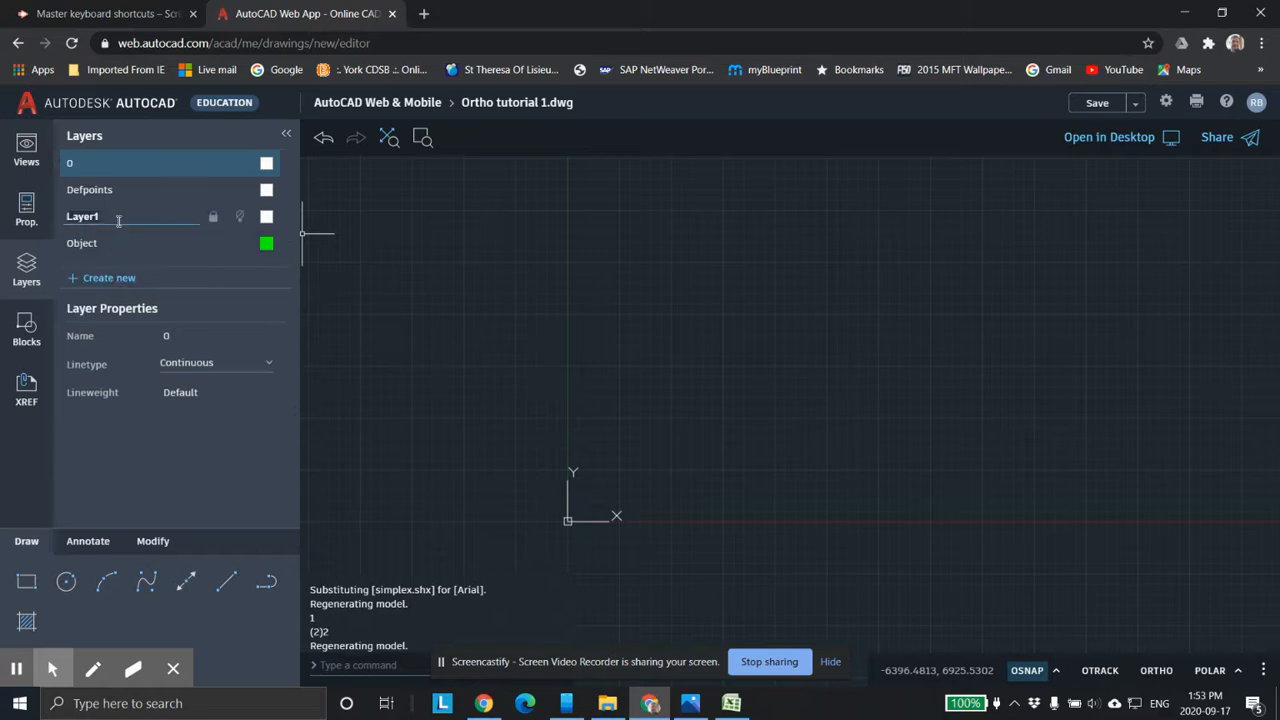
pyautogui.write('Dimensions')
pyautogui.click(266, 216)
pyautogui.click(362, 281)
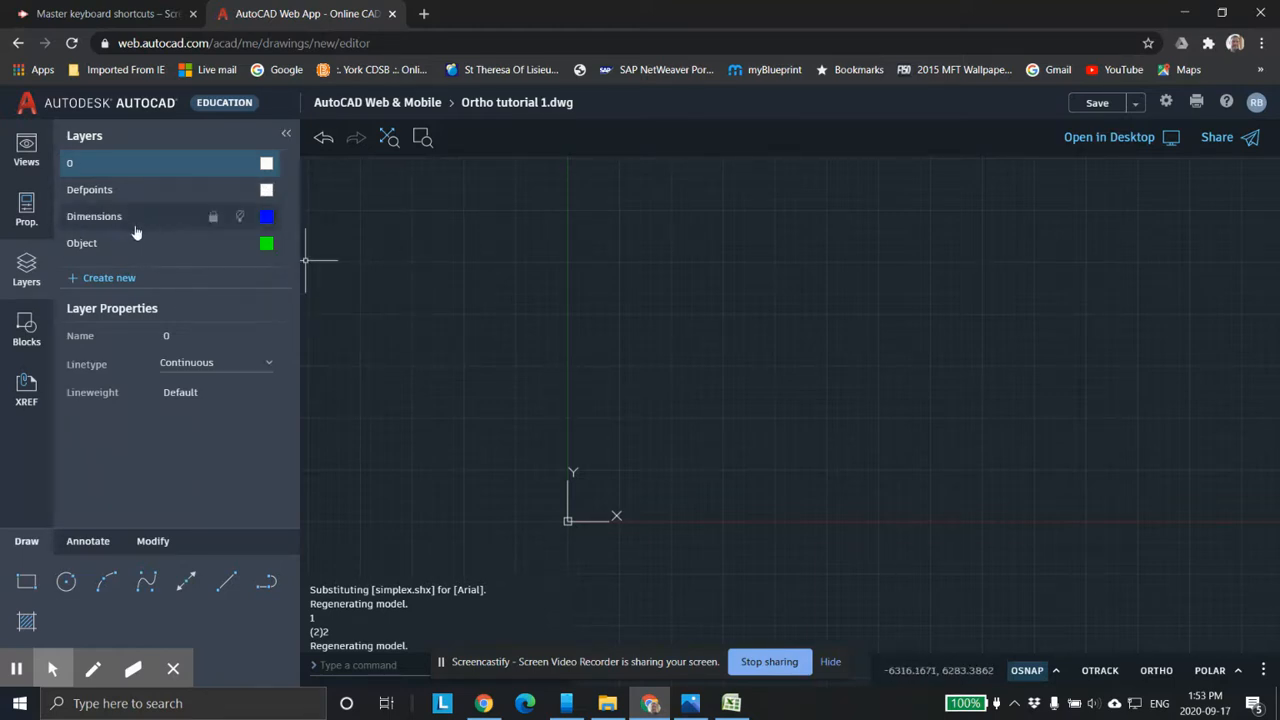
# Try switching between the Dimensions and Object layers, ending with Object as the current layer.
pyautogui.click(195, 226)
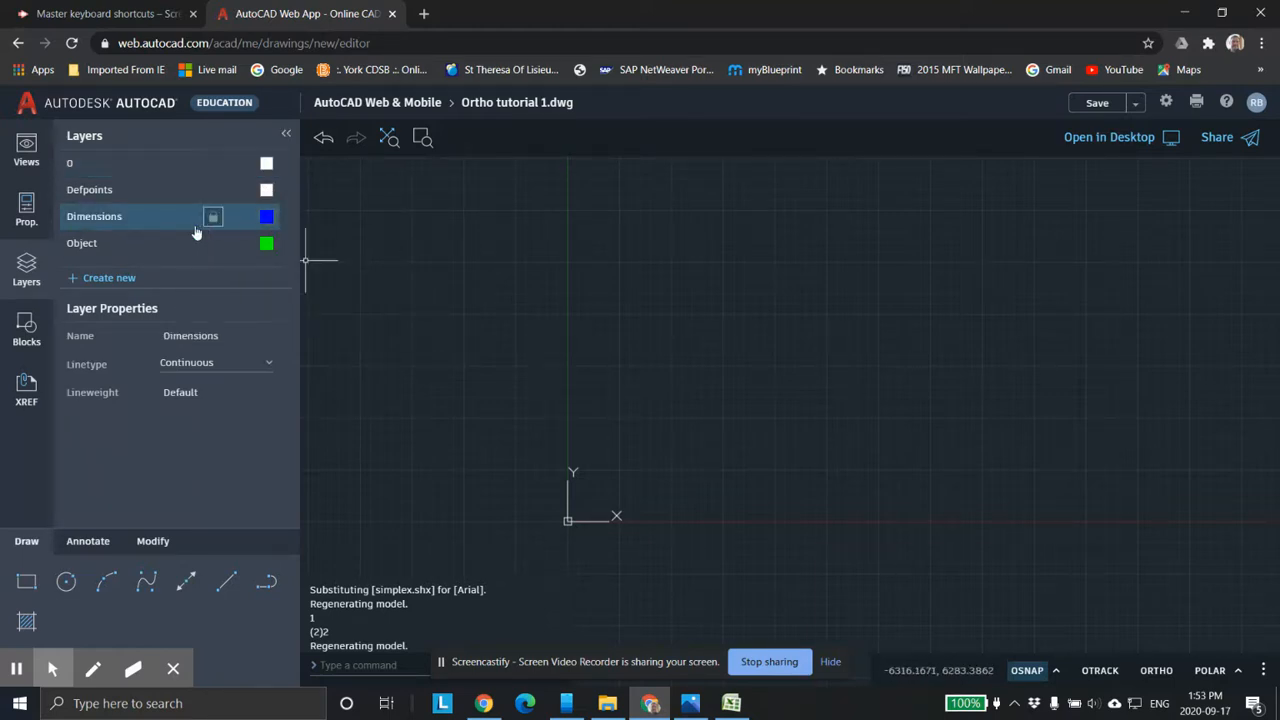
pyautogui.click(142, 223)
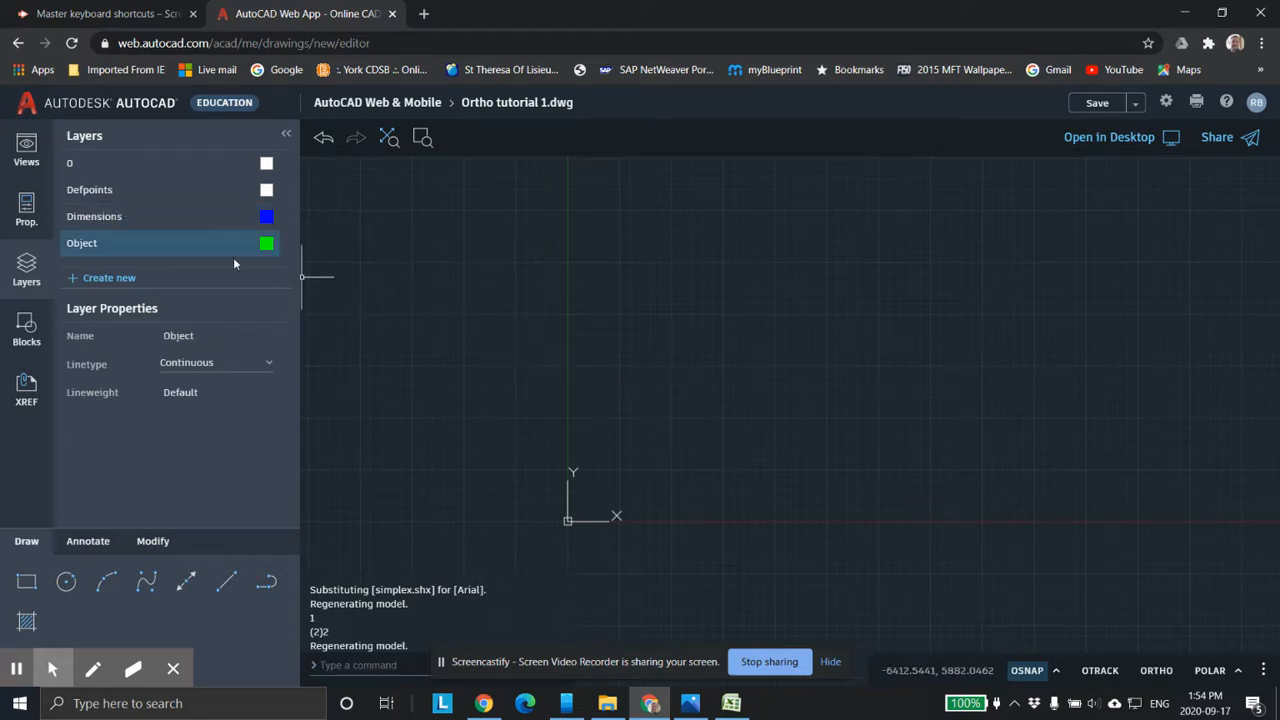
pyautogui.click(120, 215)
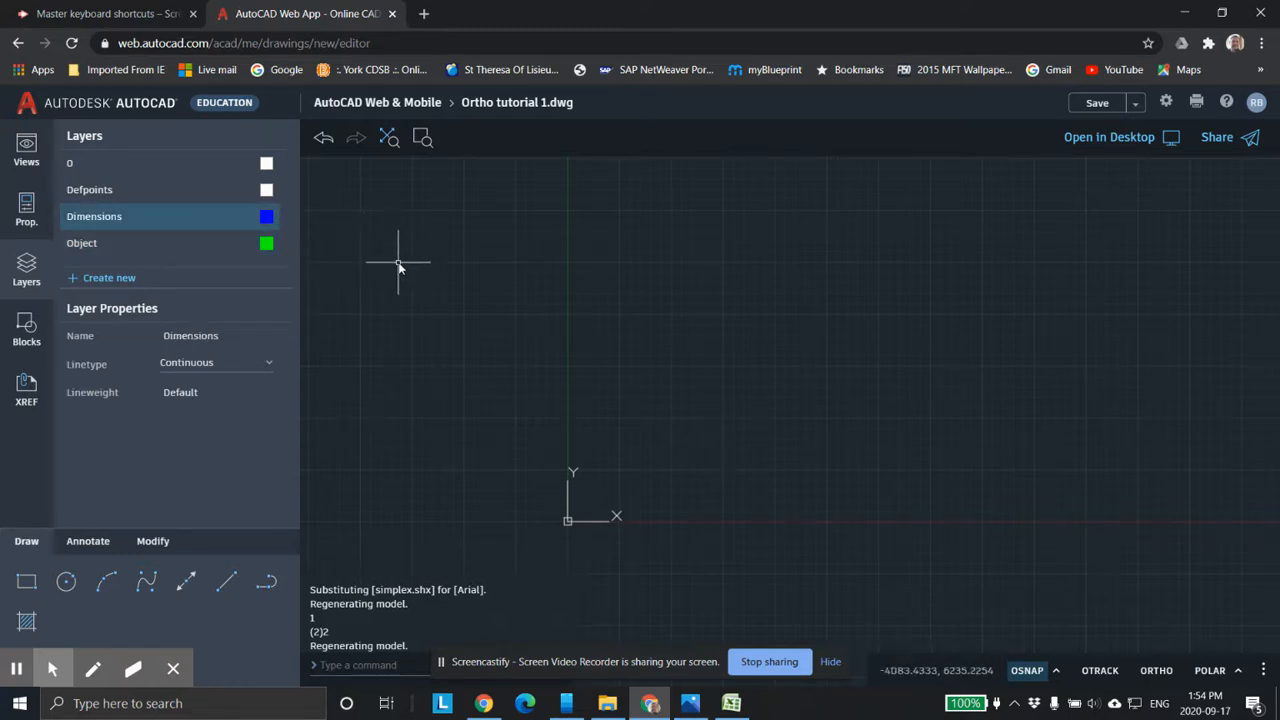
pyautogui.click(160, 244)
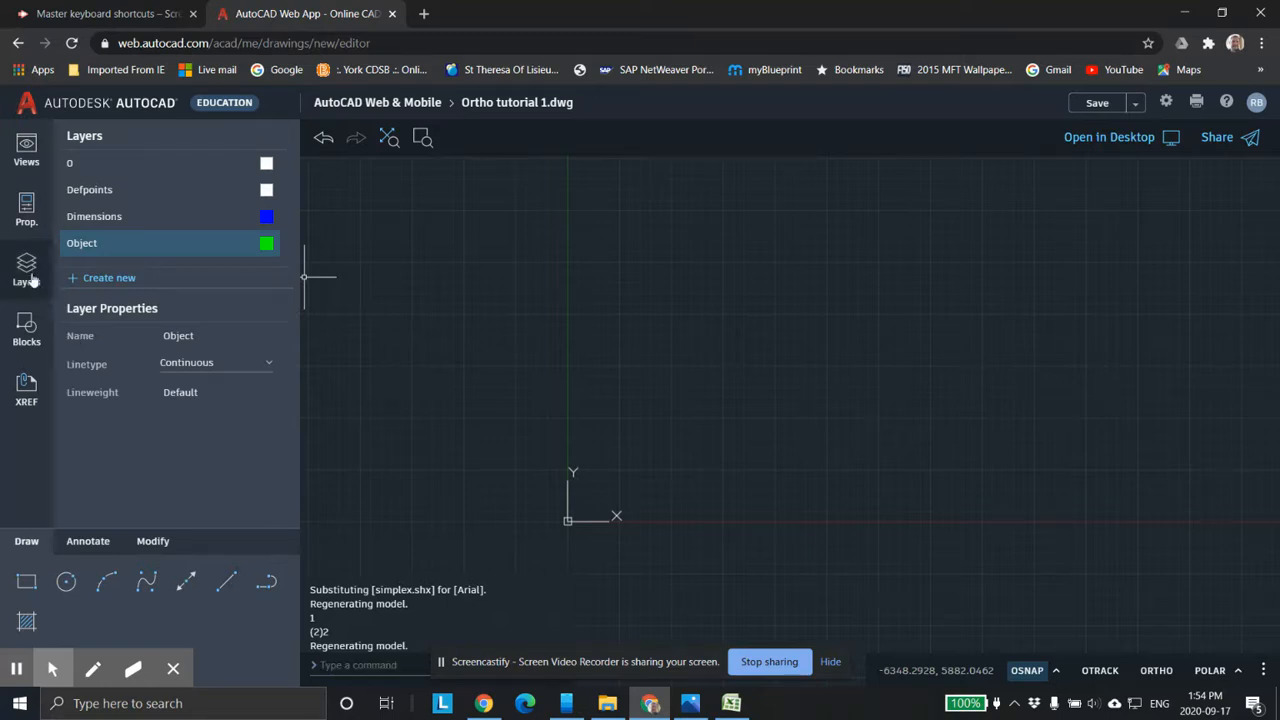
pyautogui.click(27, 338)
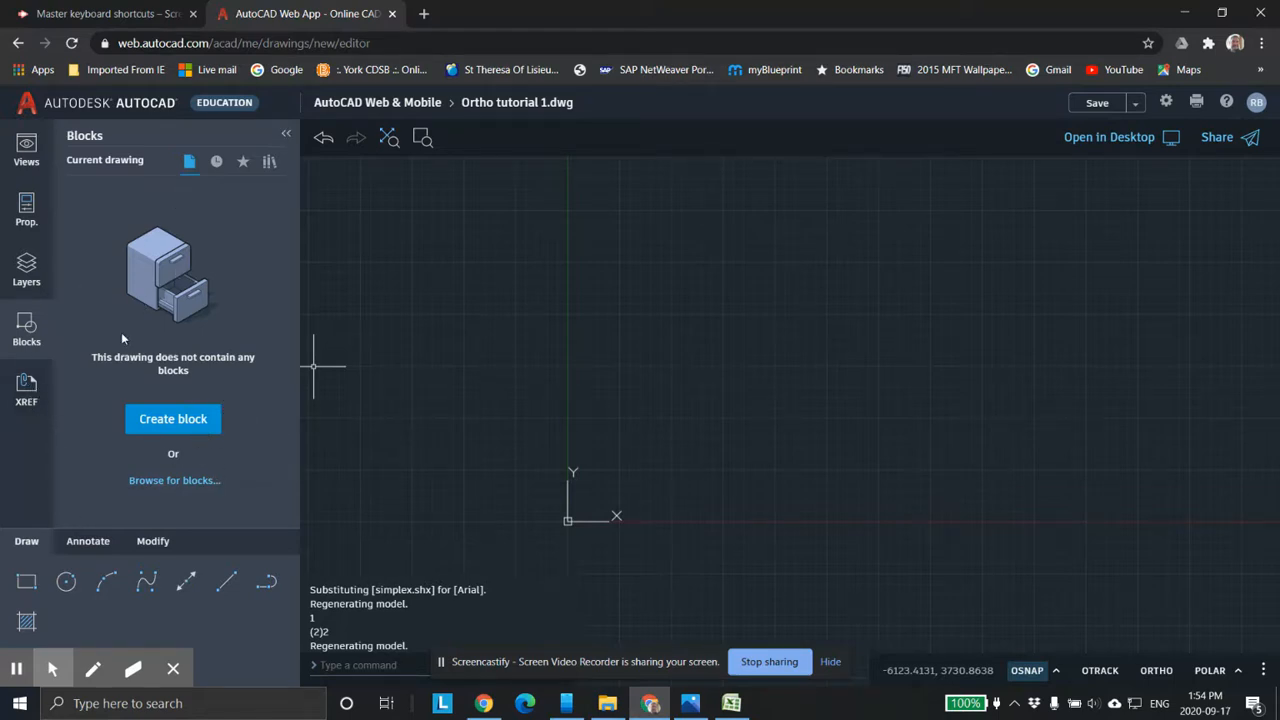
pyautogui.click(27, 265)
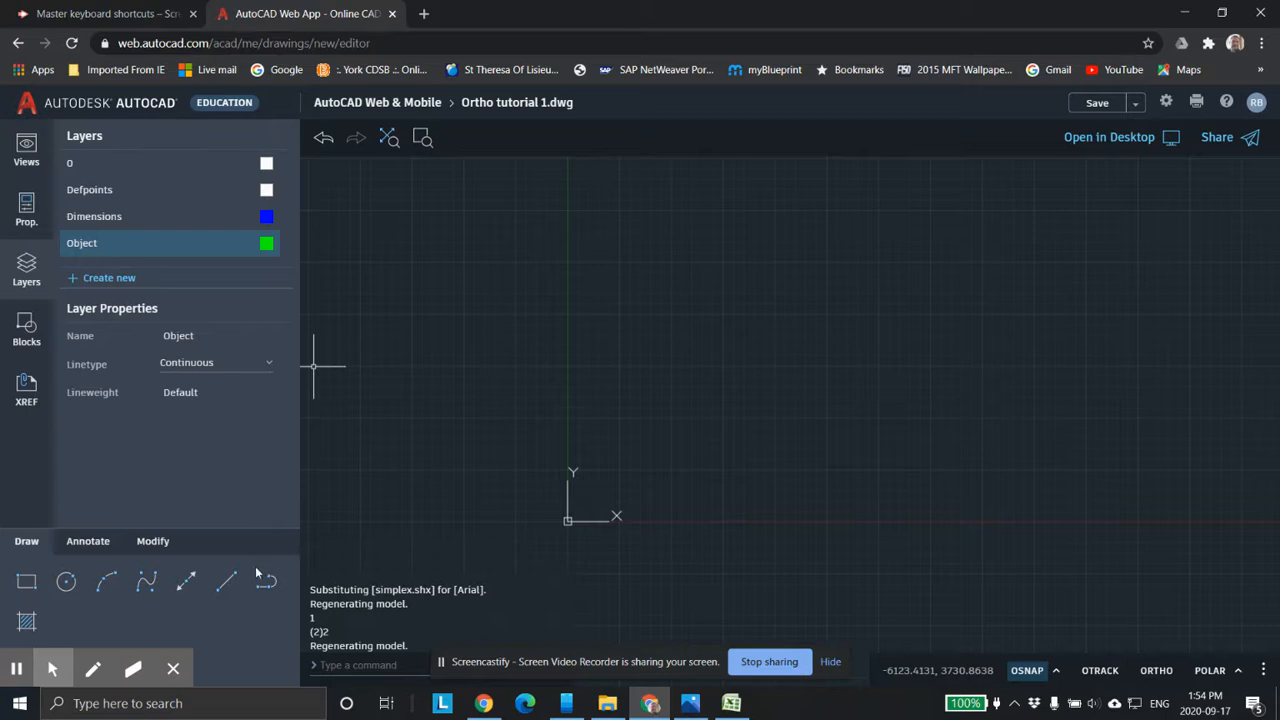
pyautogui.click(27, 581)
pyautogui.click(27, 621)
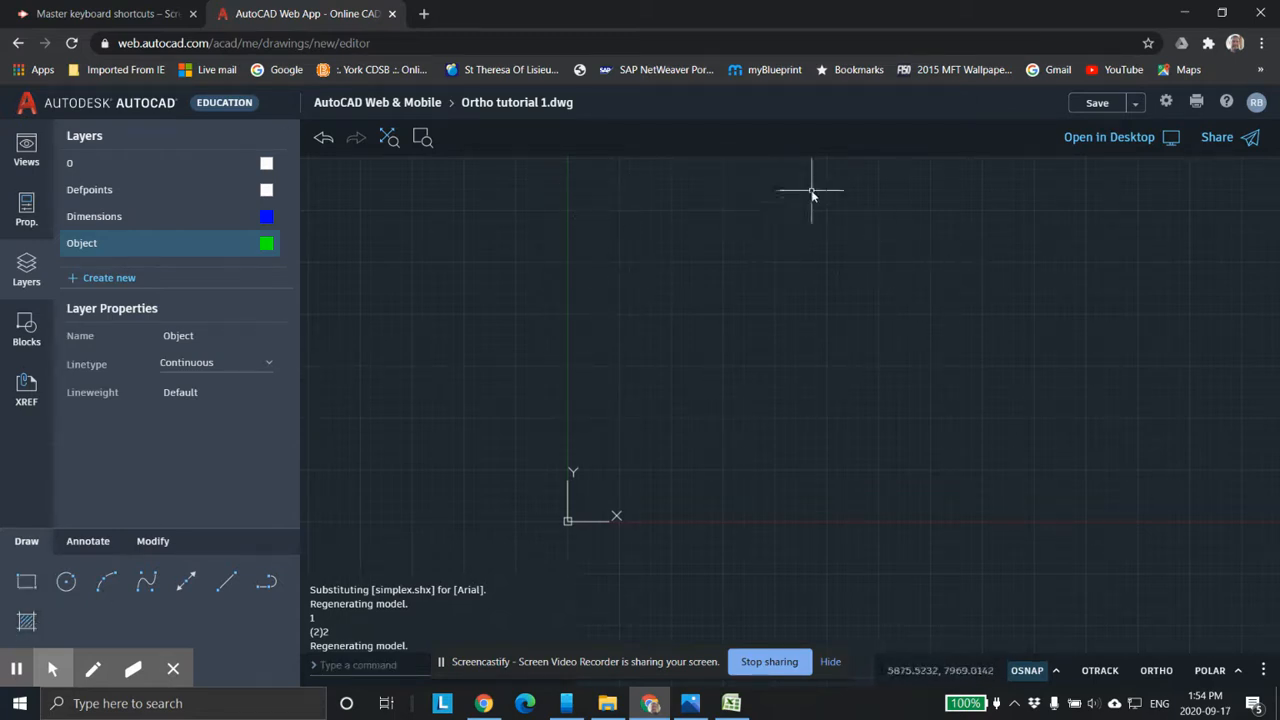
pyautogui.click(52, 669)
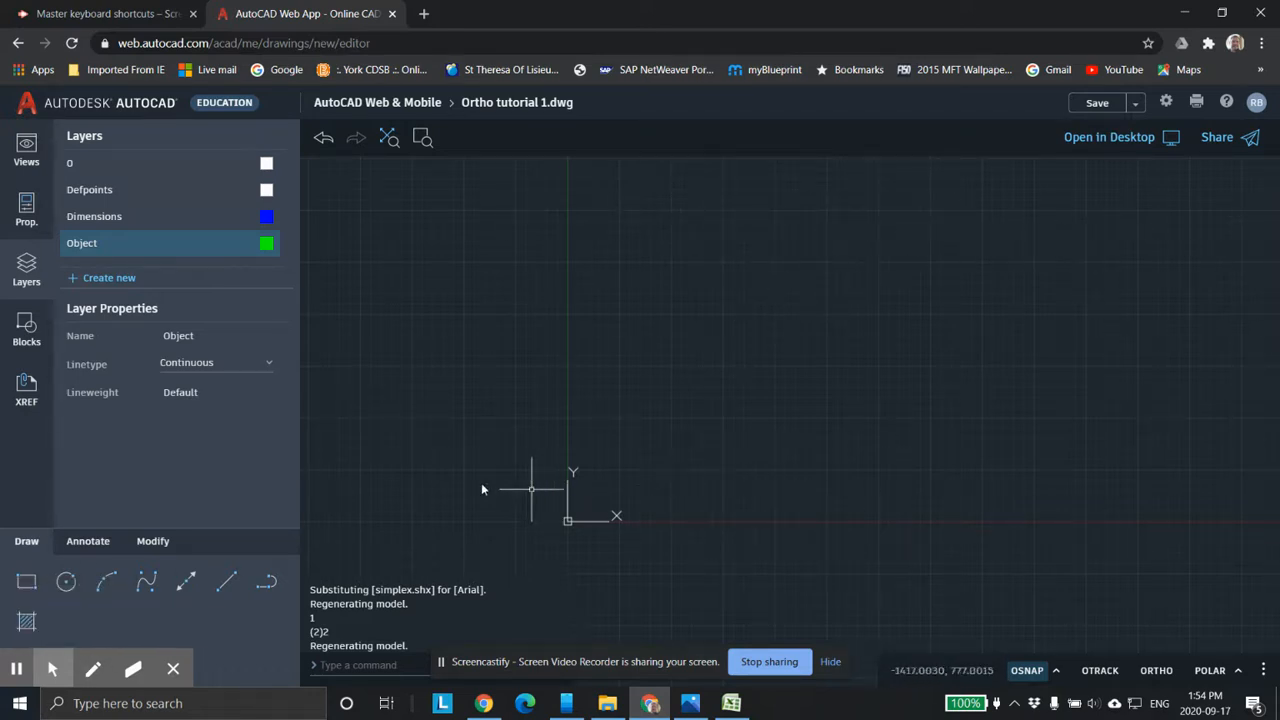
# Draw a 55 by 55 square on the Object layer above and to the right of the origin.
pyautogui.click(24, 584)
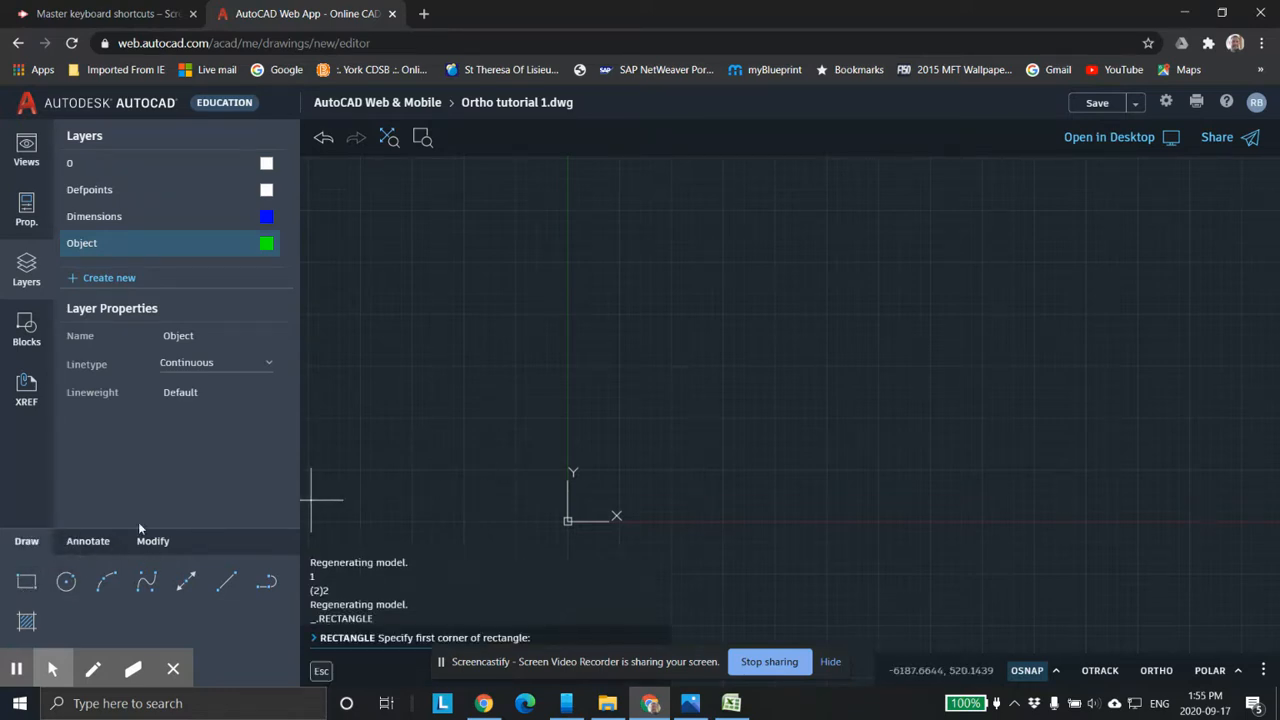
pyautogui.click(631, 352)
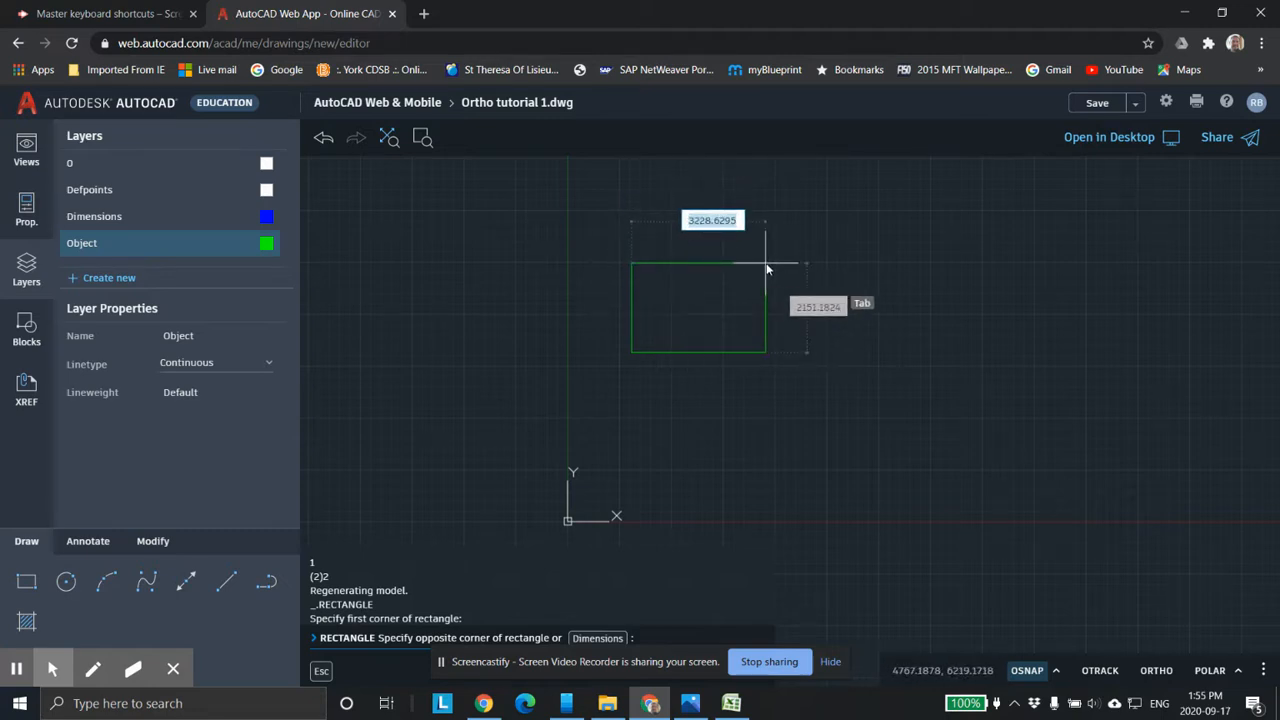
pyautogui.write('55')
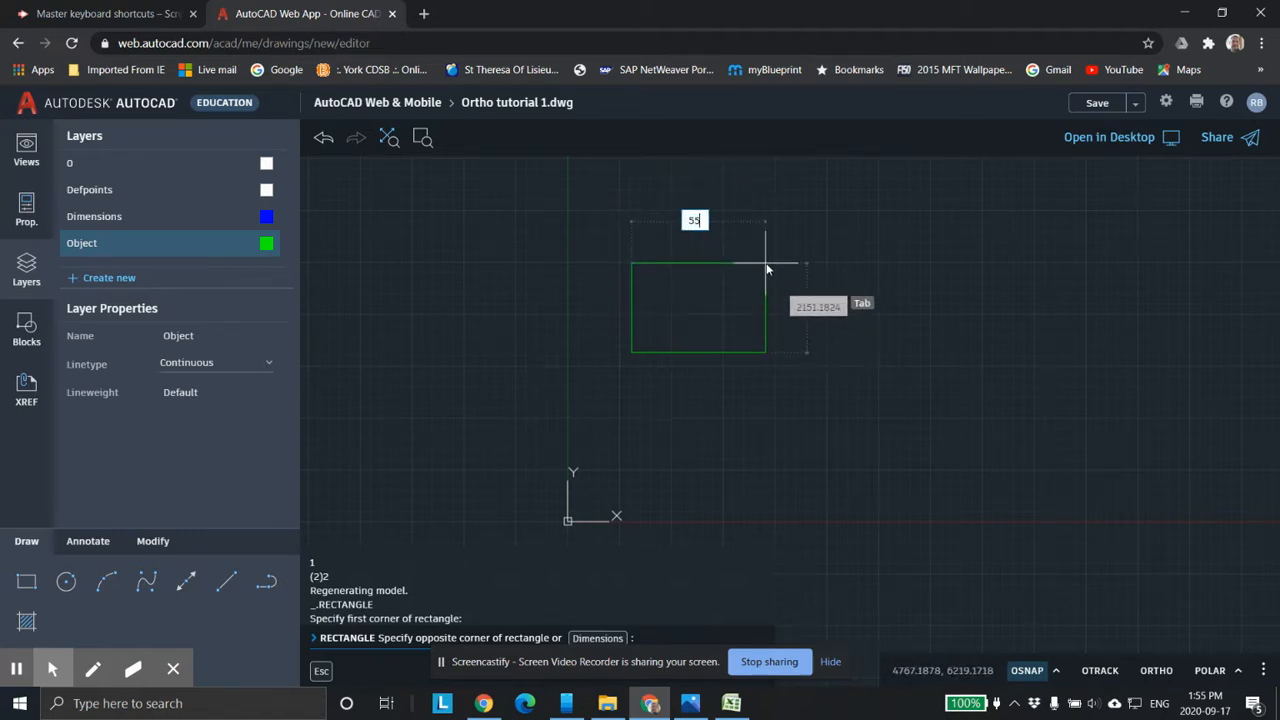
pyautogui.press('Tab')
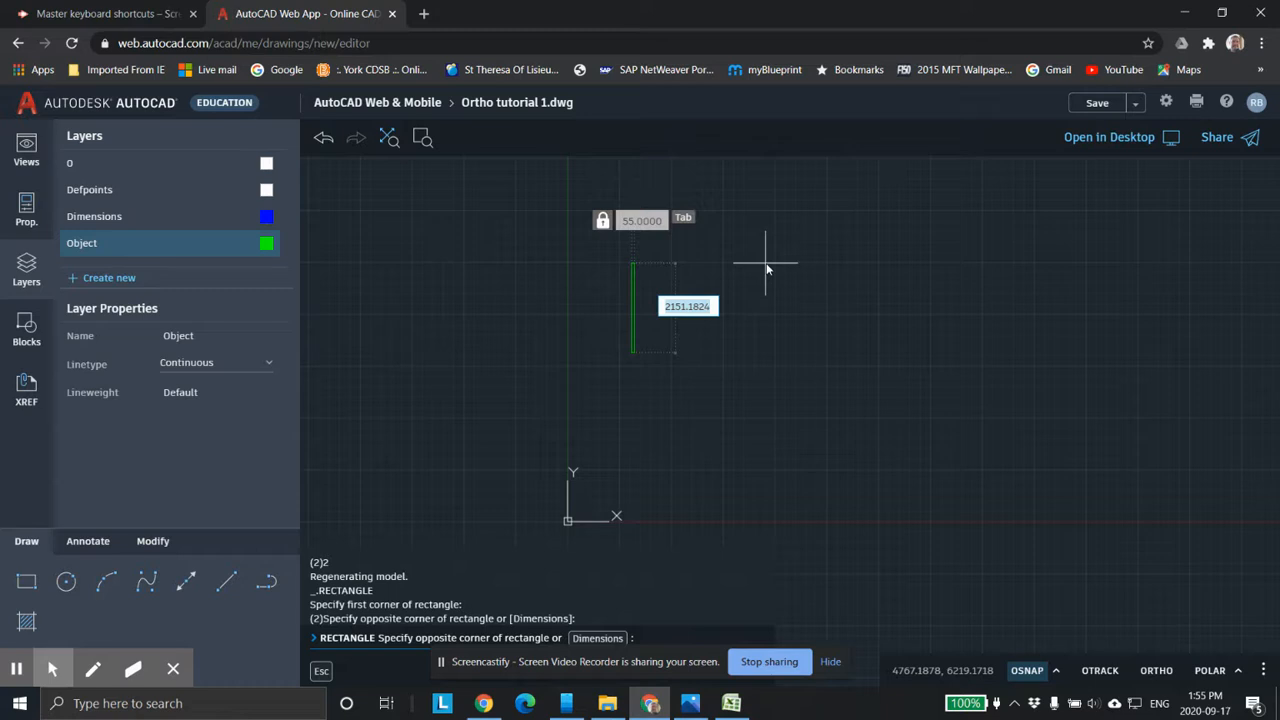
pyautogui.write('55')
pyautogui.press('Return')
pyautogui.scroll(4, 740, 380)
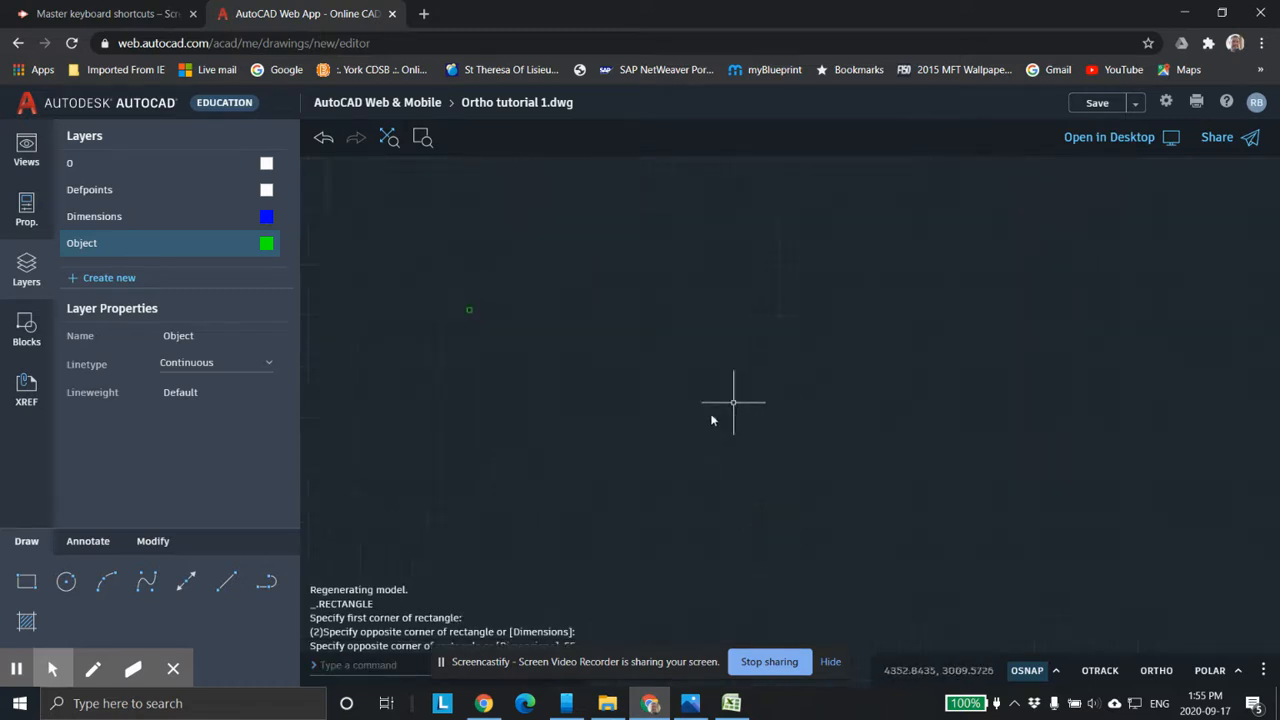
pyautogui.moveTo(672, 346); pyautogui.dragTo(930, 371, button='middle')
pyautogui.scroll(2, 777, 360)
pyautogui.moveTo(695, 492); pyautogui.dragTo(737, 594, button='middle')
pyautogui.scroll(7, 737, 594)
pyautogui.moveTo(570, 348); pyautogui.dragTo(691, 383, button='middle')
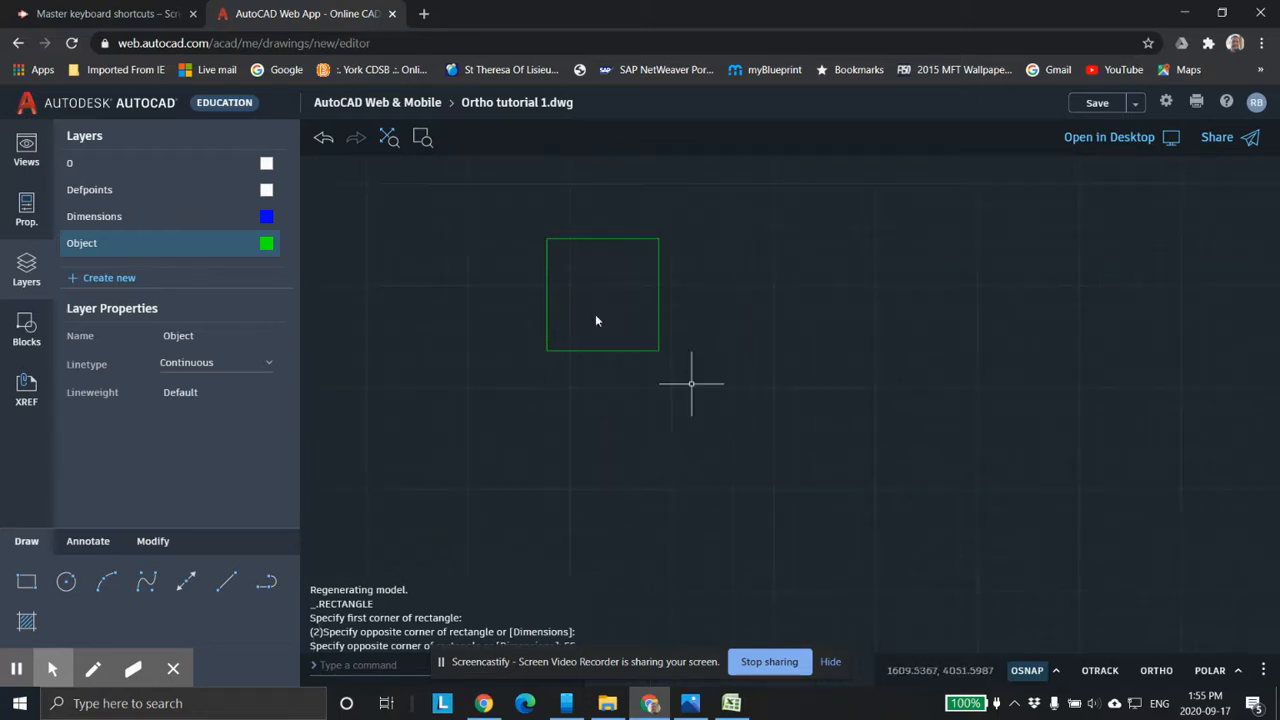
# Draw a circle with a radius of 10 in the empty space below the square.
pyautogui.scroll(-3, 692, 370)
pyautogui.scroll(2, 696, 371)
pyautogui.moveTo(571, 414); pyautogui.dragTo(641, 420, button='middle')
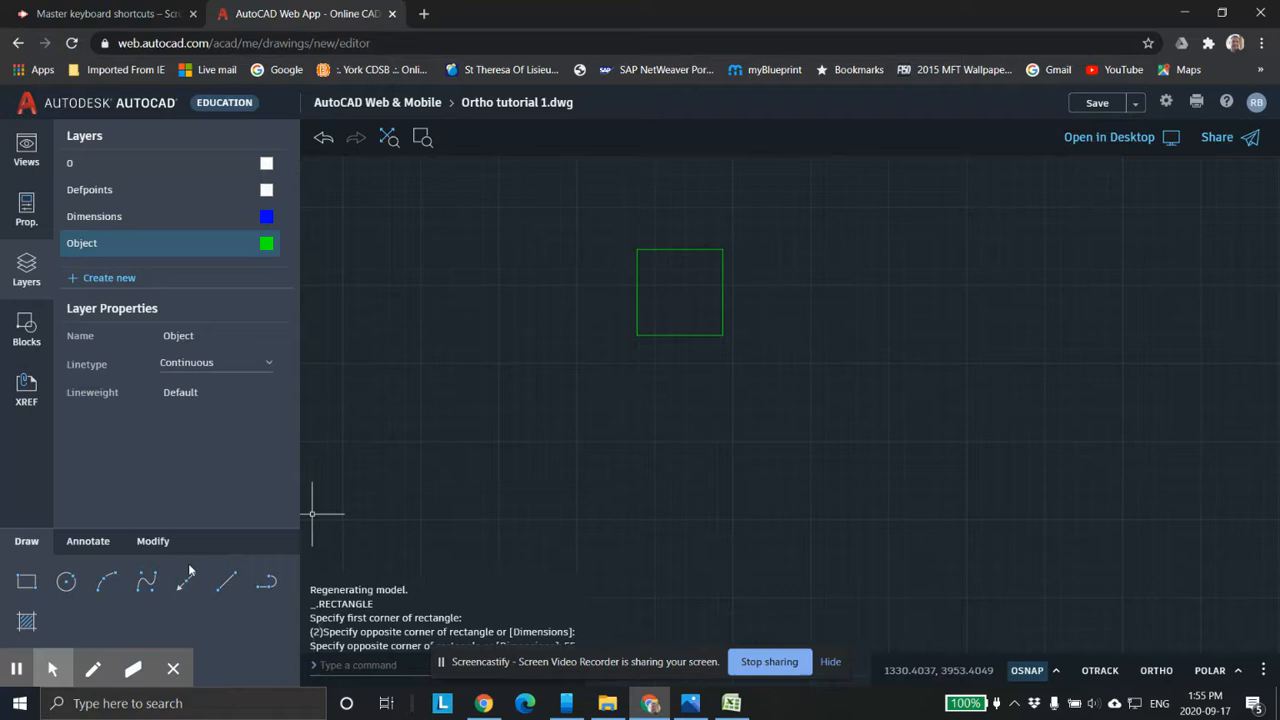
pyautogui.click(67, 582)
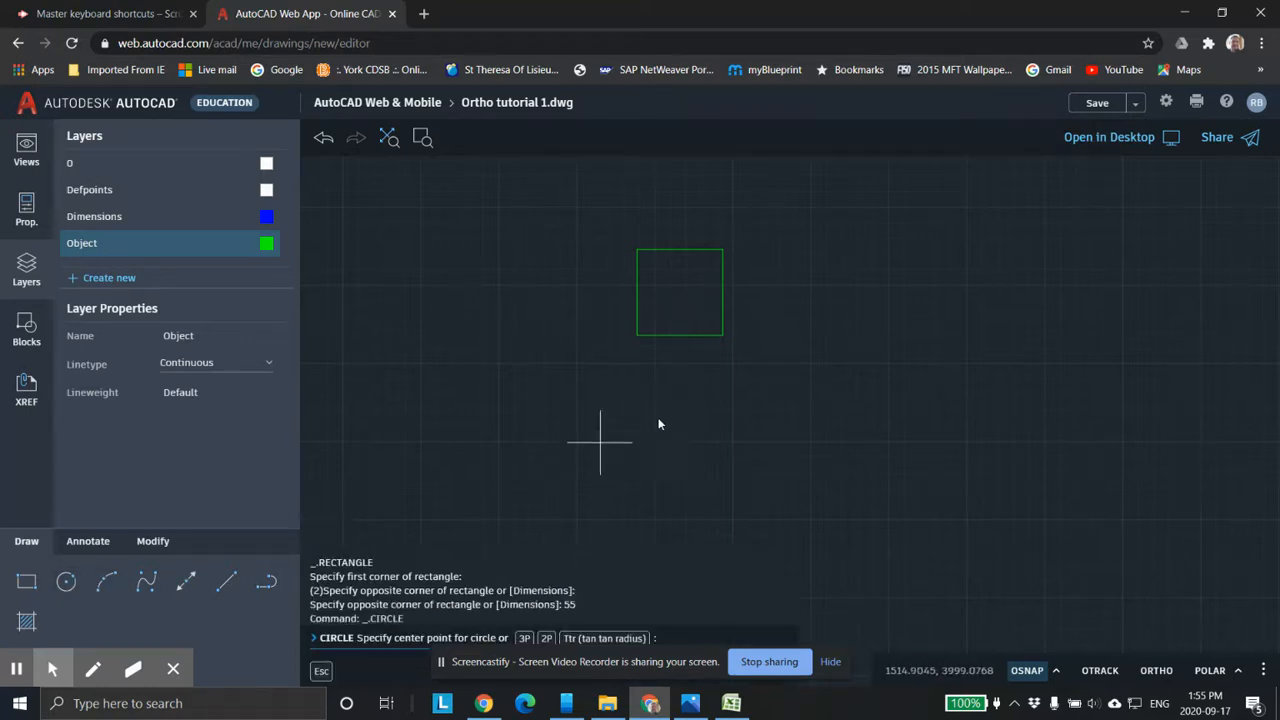
pyautogui.click(661, 450)
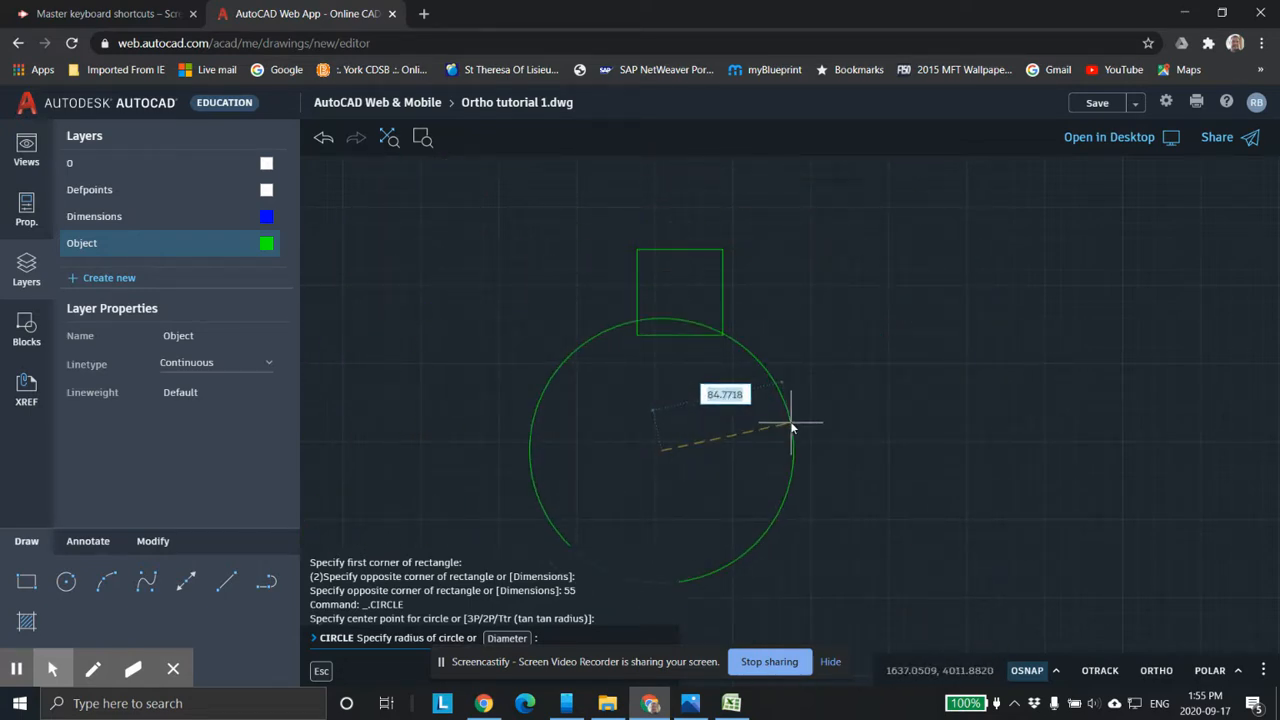
pyautogui.write('10')
pyautogui.press('Return')
pyautogui.scroll(2, 790, 437)
pyautogui.scroll(-2, 771, 491)
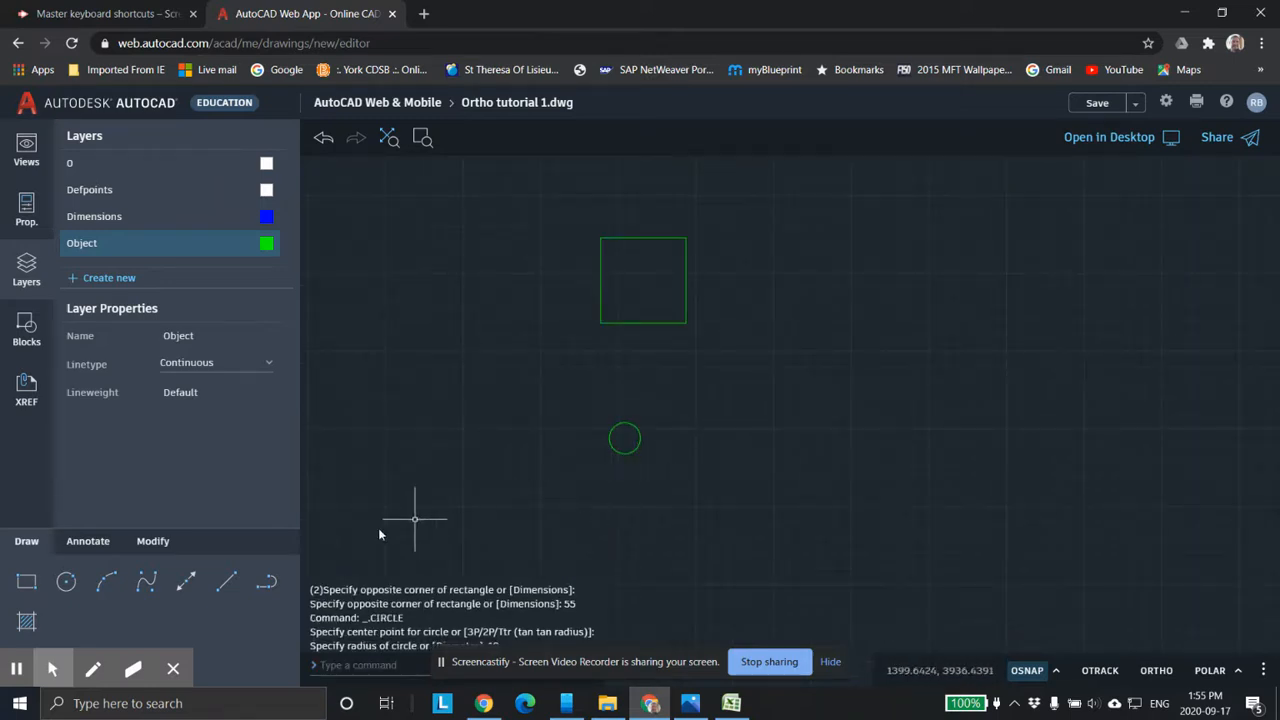
# Draw a three-point arc from the square's upper-right corner through its lower-right corner, ending just below the square's bottom edge.
pyautogui.click(106, 581)
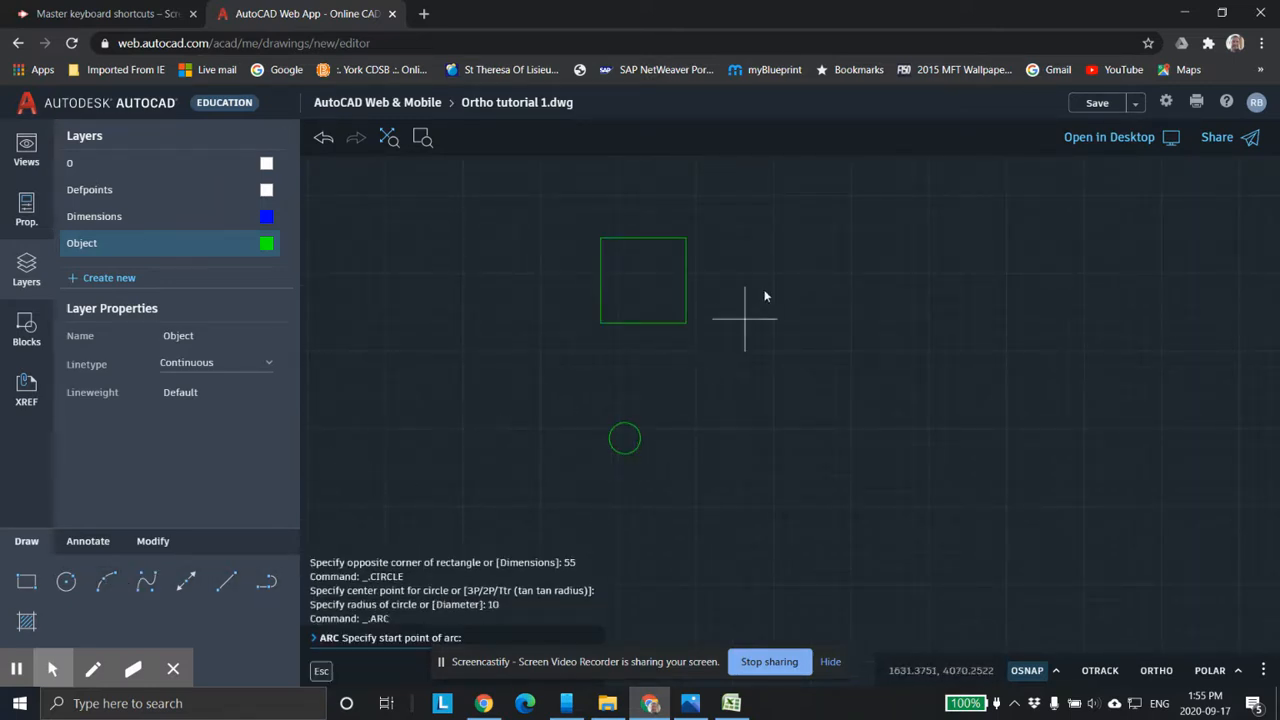
pyautogui.scroll(3, 720, 255)
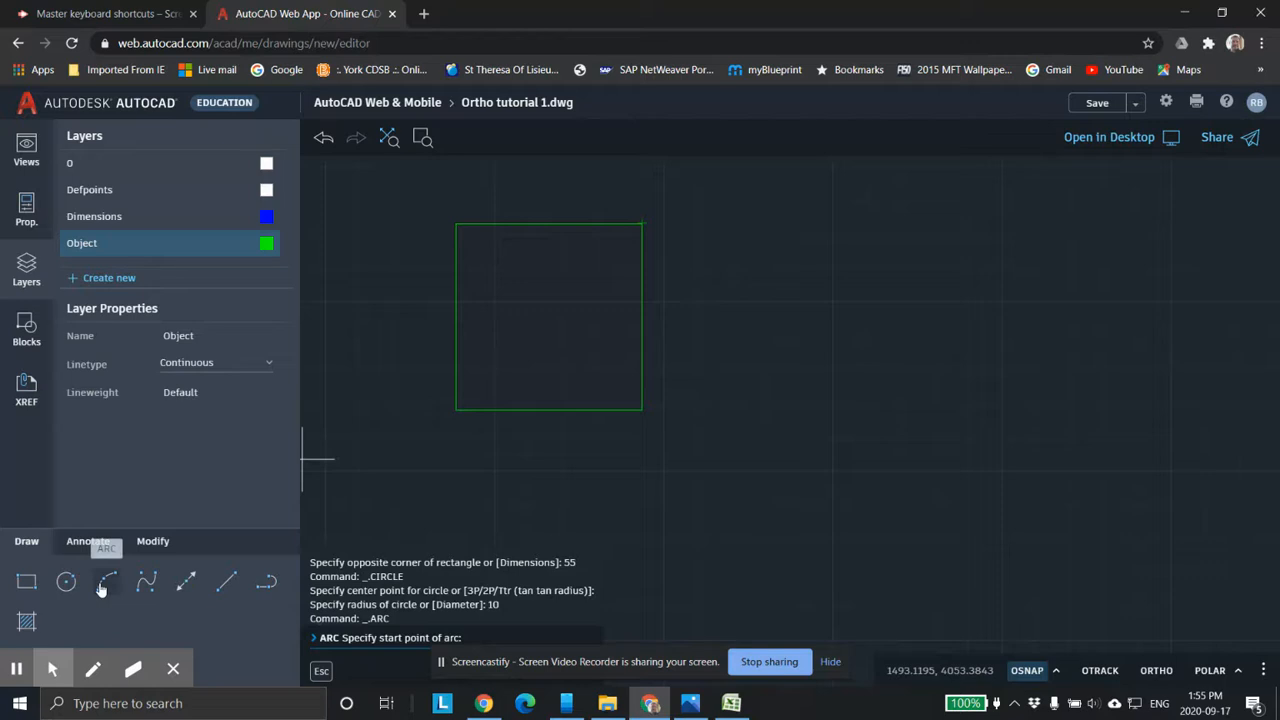
pyautogui.click(644, 225)
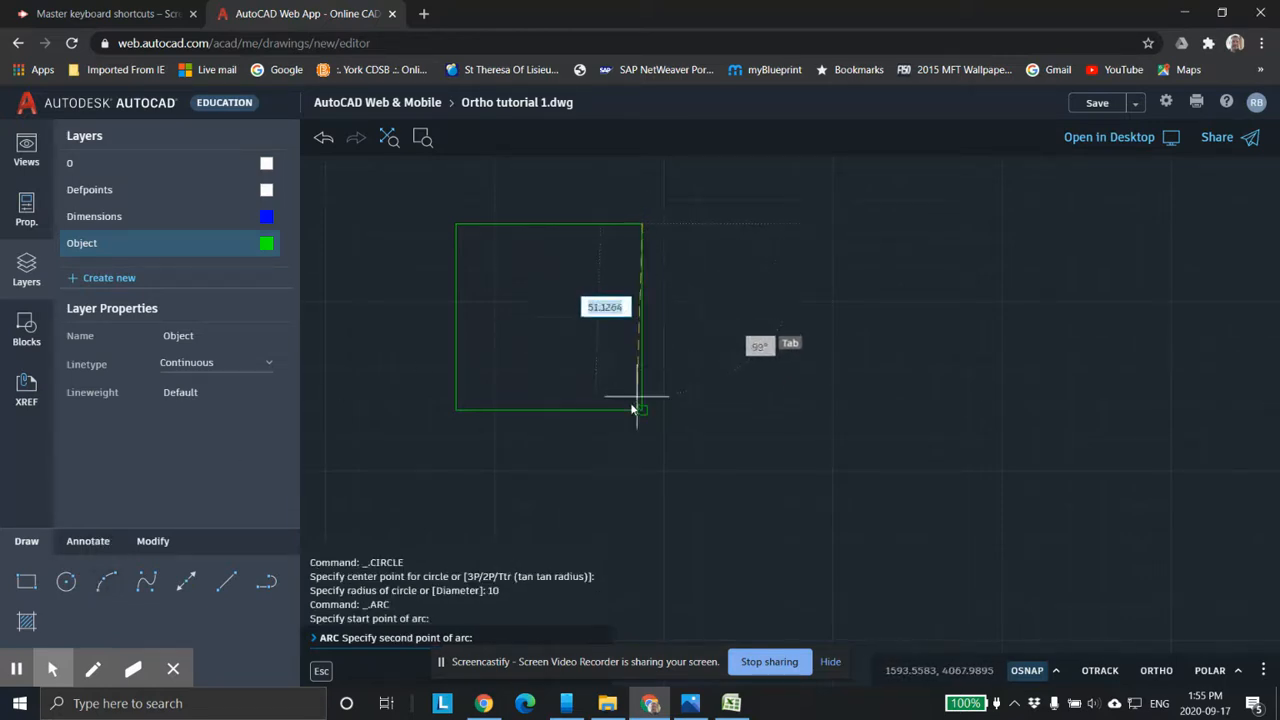
pyautogui.click(640, 410)
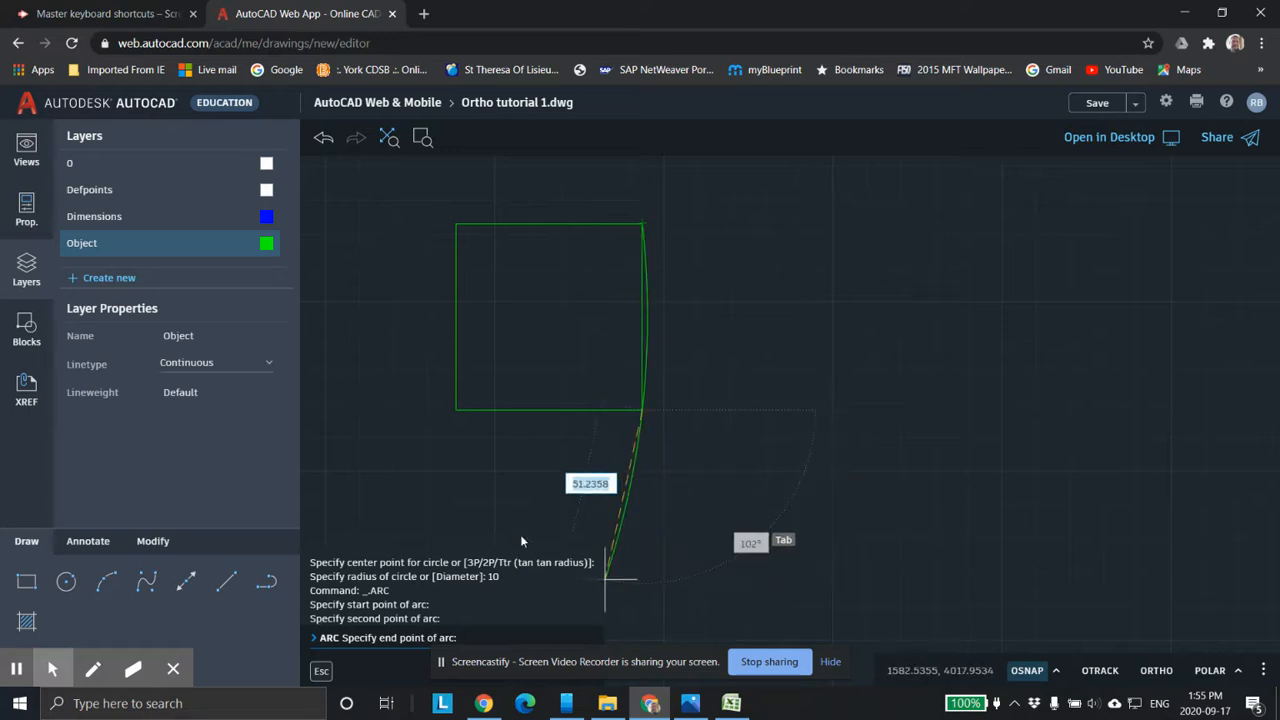
pyautogui.click(529, 430)
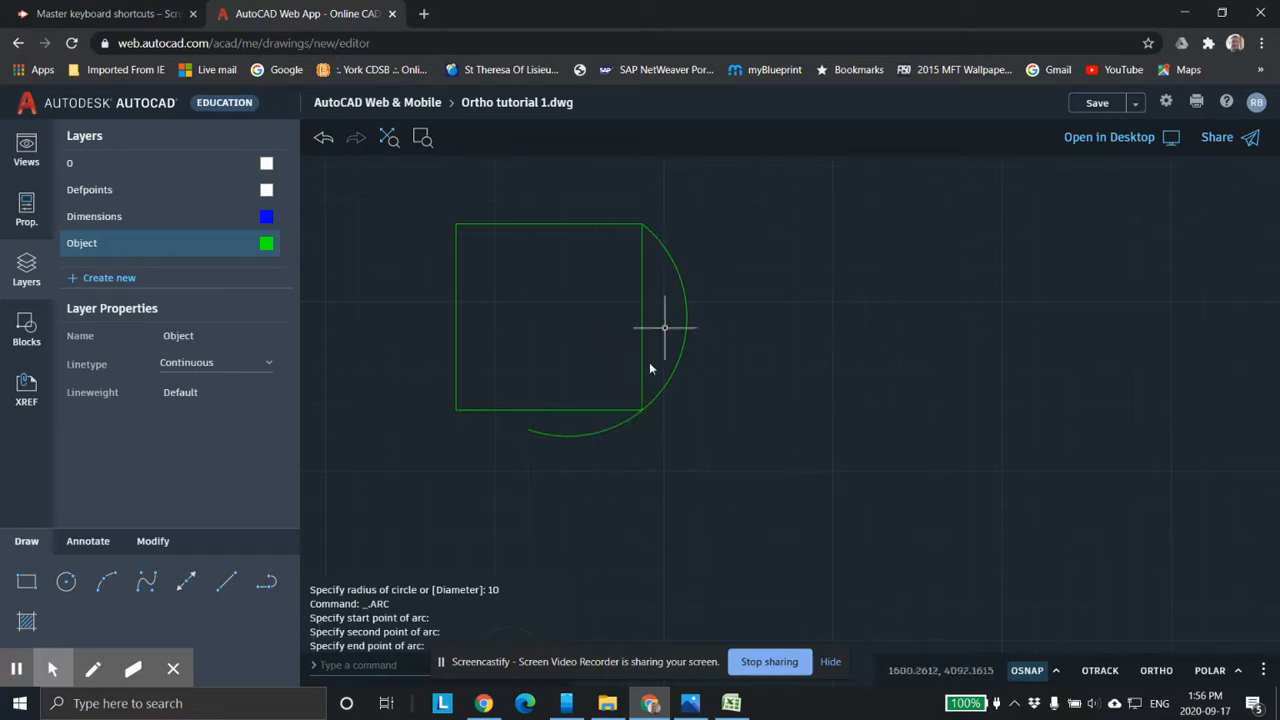
pyautogui.scroll(2, 619, 437)
pyautogui.scroll(-2, 619, 417)
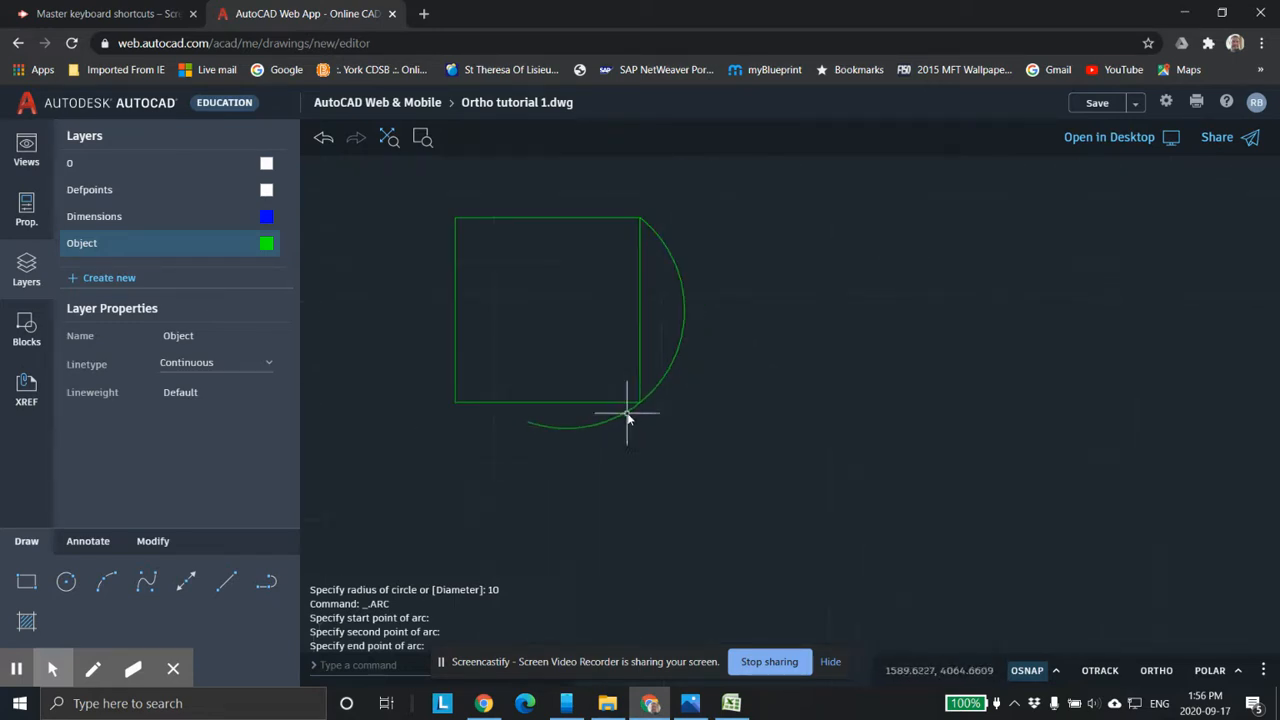
# Try to sketch a wavy seven-point spline above and to the right of the square.
pyautogui.click(147, 581)
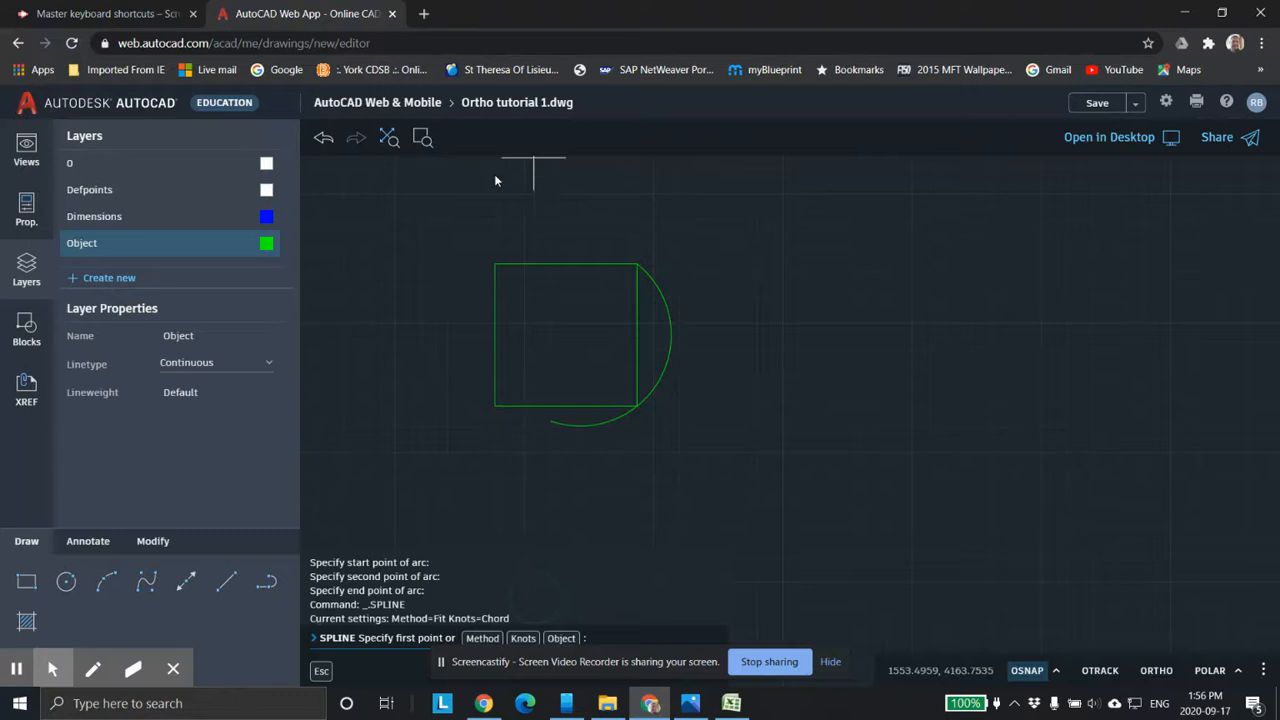
pyautogui.click(475, 212)
pyautogui.click(604, 211)
pyautogui.click(670, 190)
pyautogui.click(727, 213)
pyautogui.click(772, 238)
pyautogui.click(847, 224)
pyautogui.click(837, 289)
pyautogui.press('Escape')
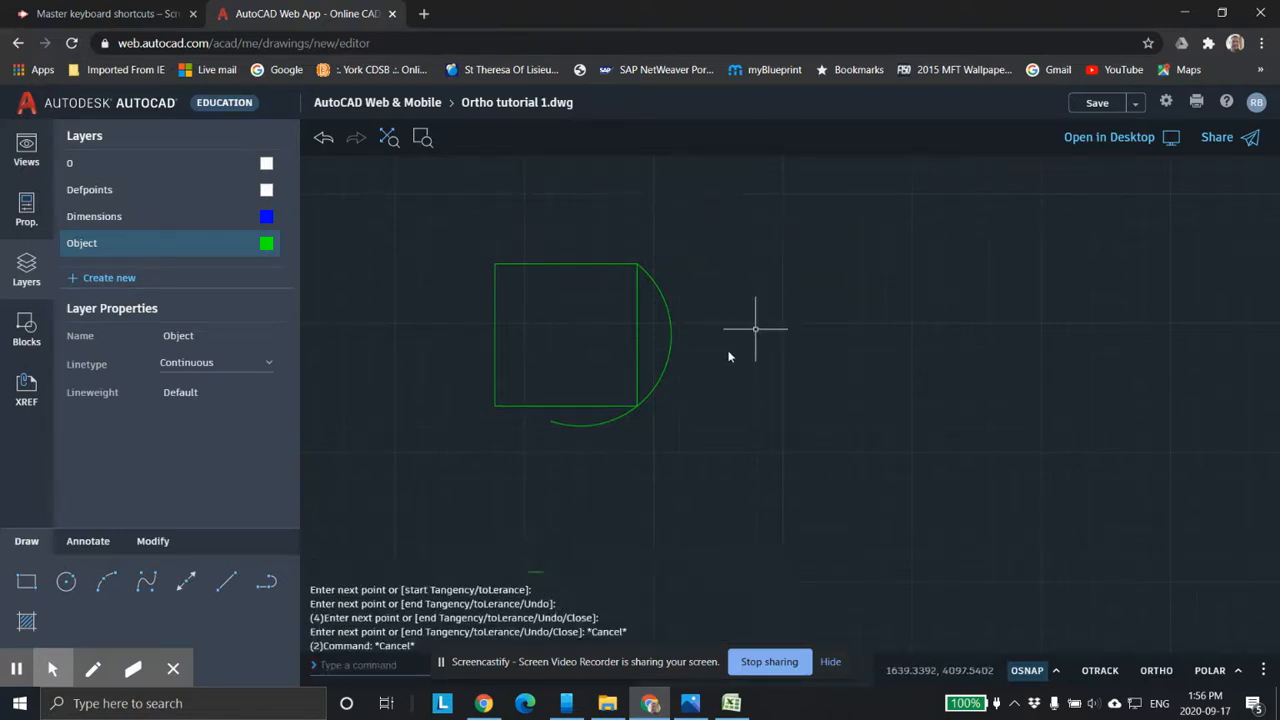
pyautogui.click(186, 581)
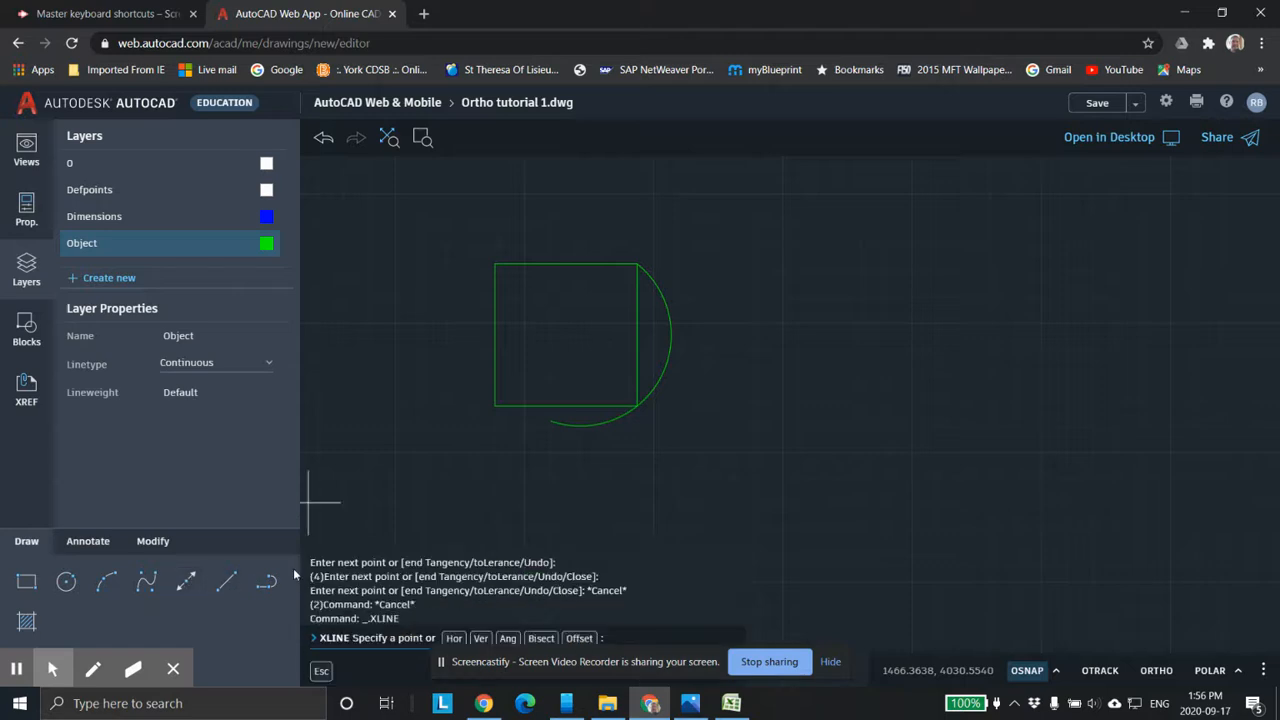
pyautogui.click(718, 412)
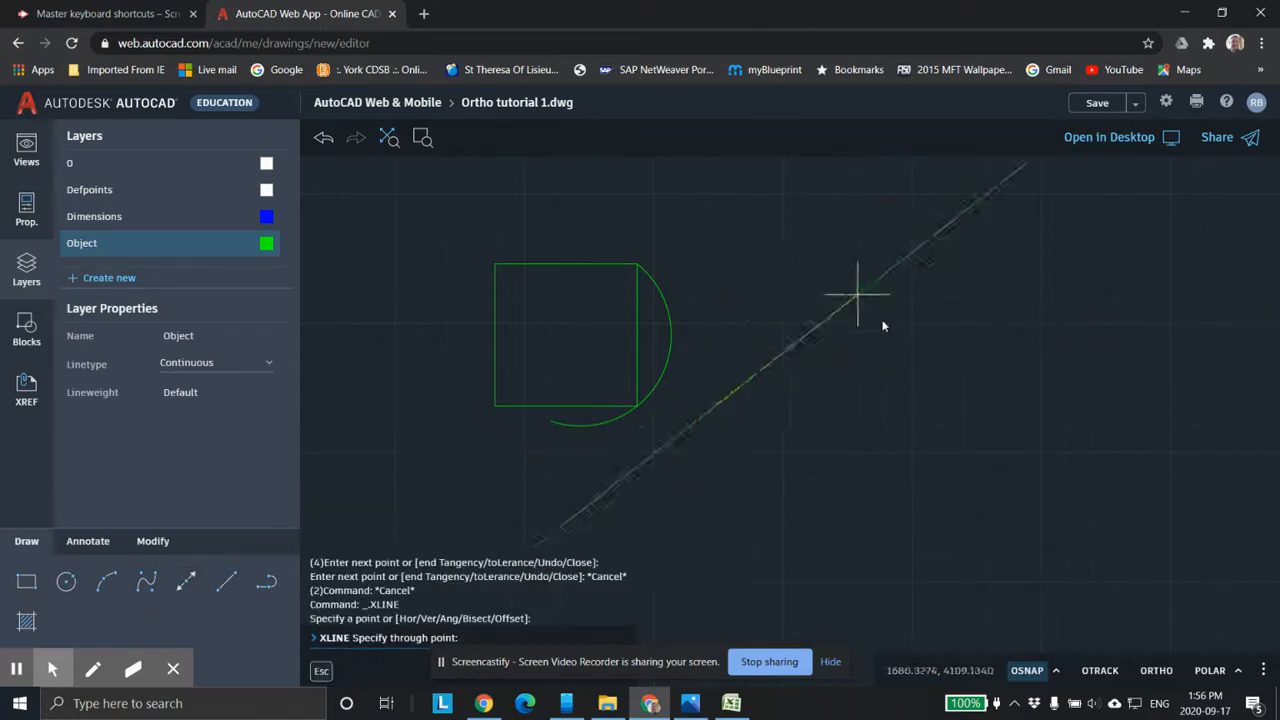
pyautogui.press('Escape')
pyautogui.press('Escape')
pyautogui.press('Return')
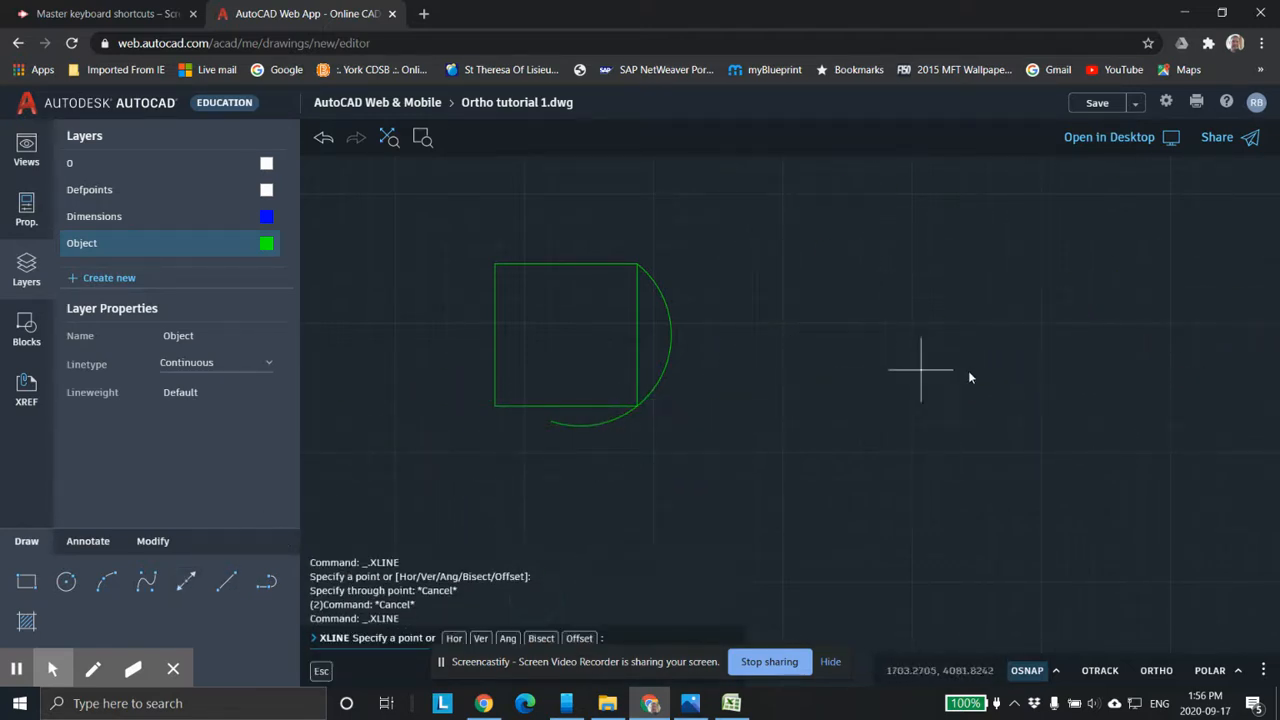
# Draw a sloping construction line from a free point beside the square through the square's lower-right corner.
pyautogui.click(186, 581)
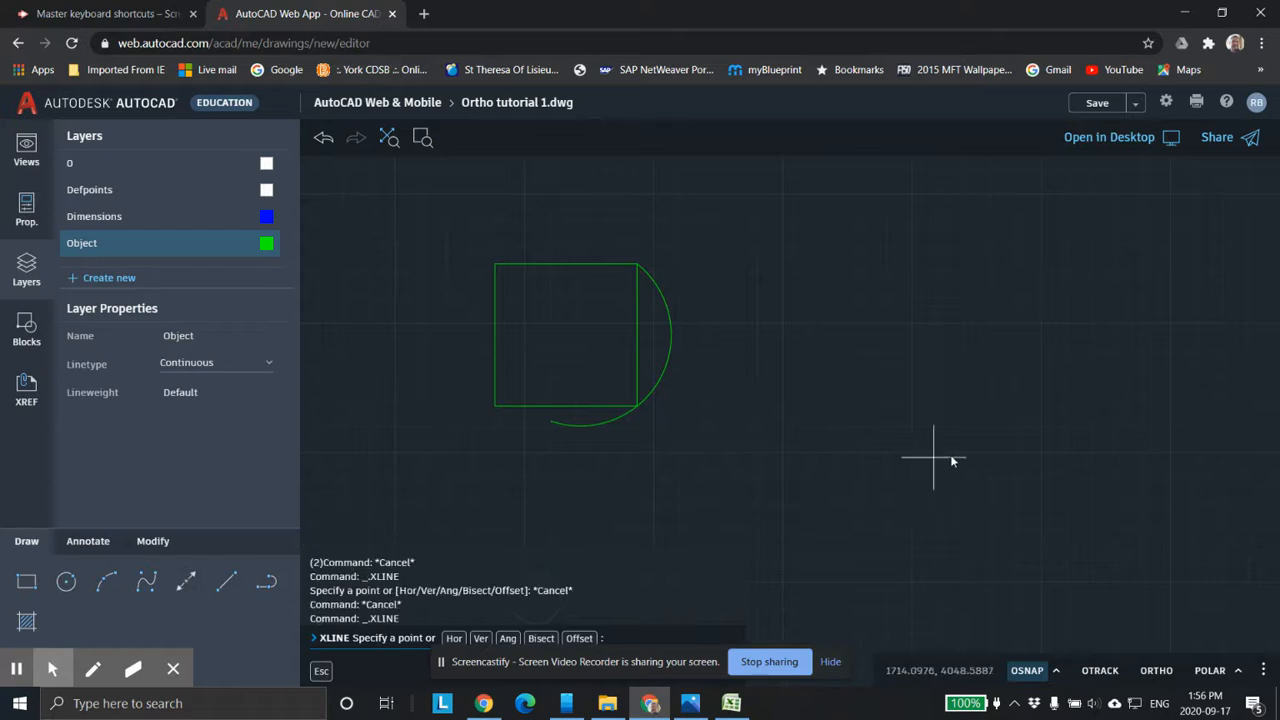
pyautogui.click(838, 379)
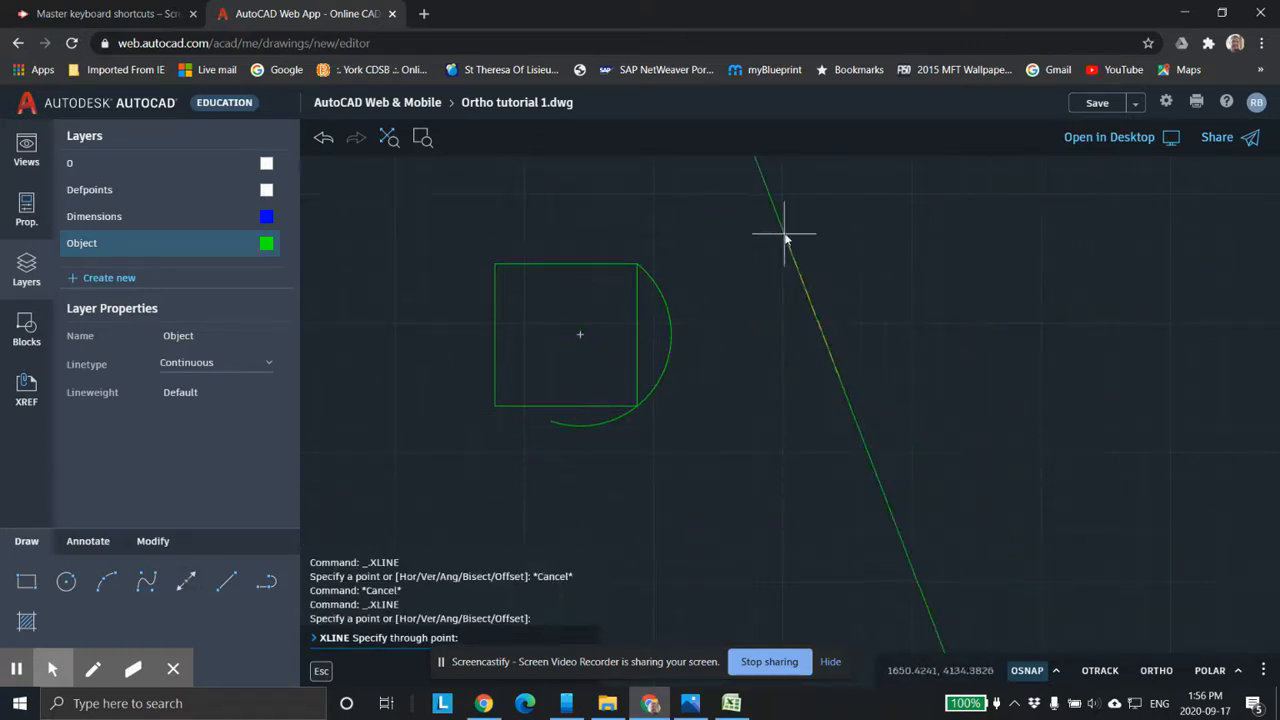
pyautogui.click(641, 402)
pyautogui.press('Escape')
pyautogui.press('Escape')
pyautogui.press('Escape')
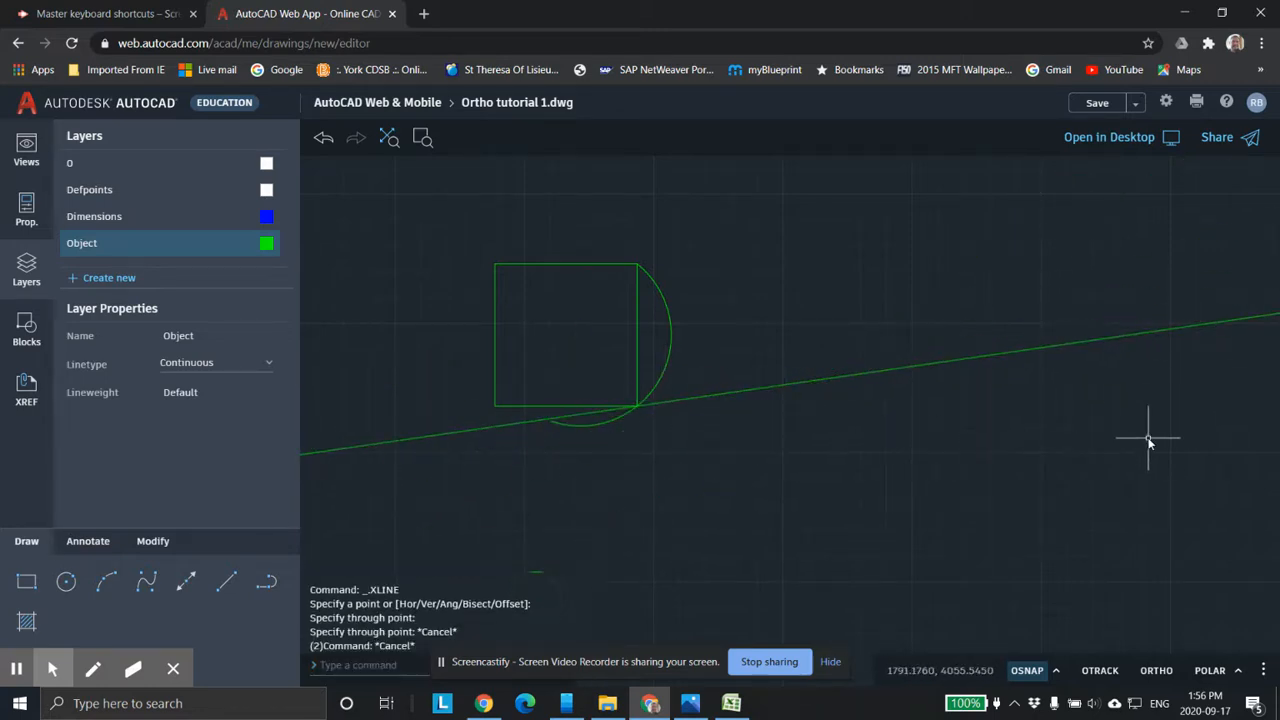
# Erase the sloping construction line.
pyautogui.click(909, 367)
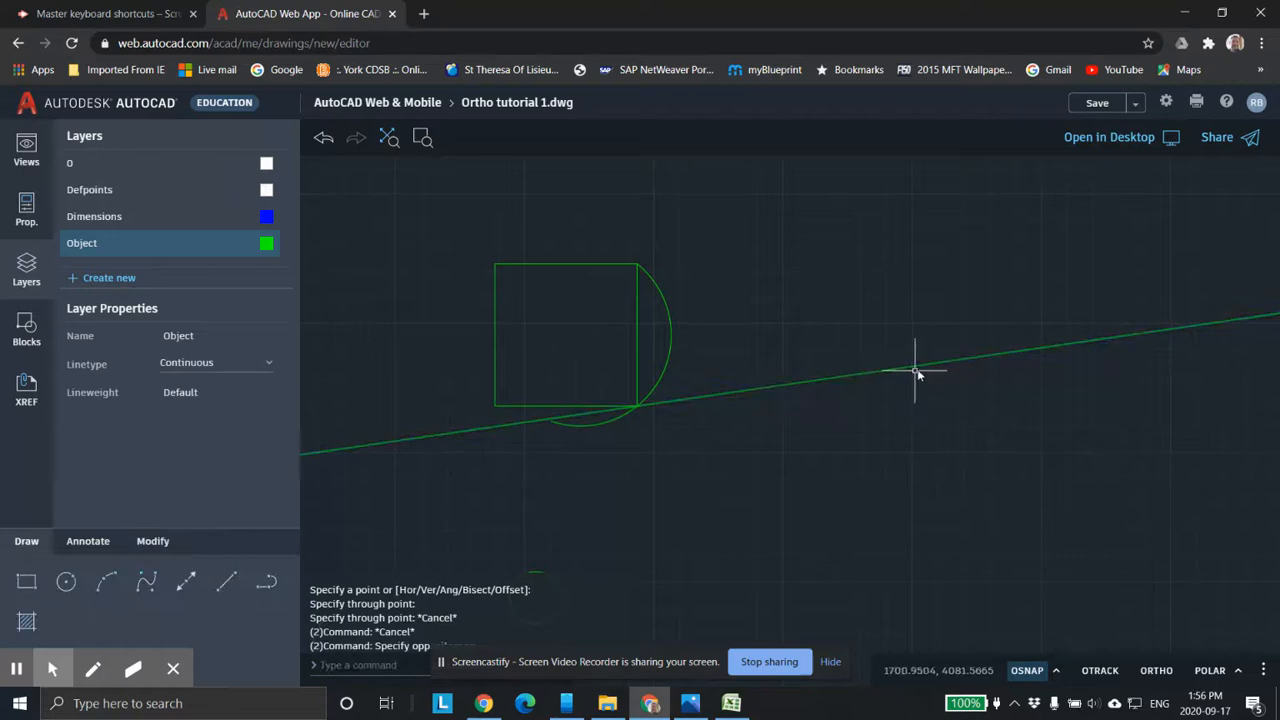
pyautogui.click(766, 392)
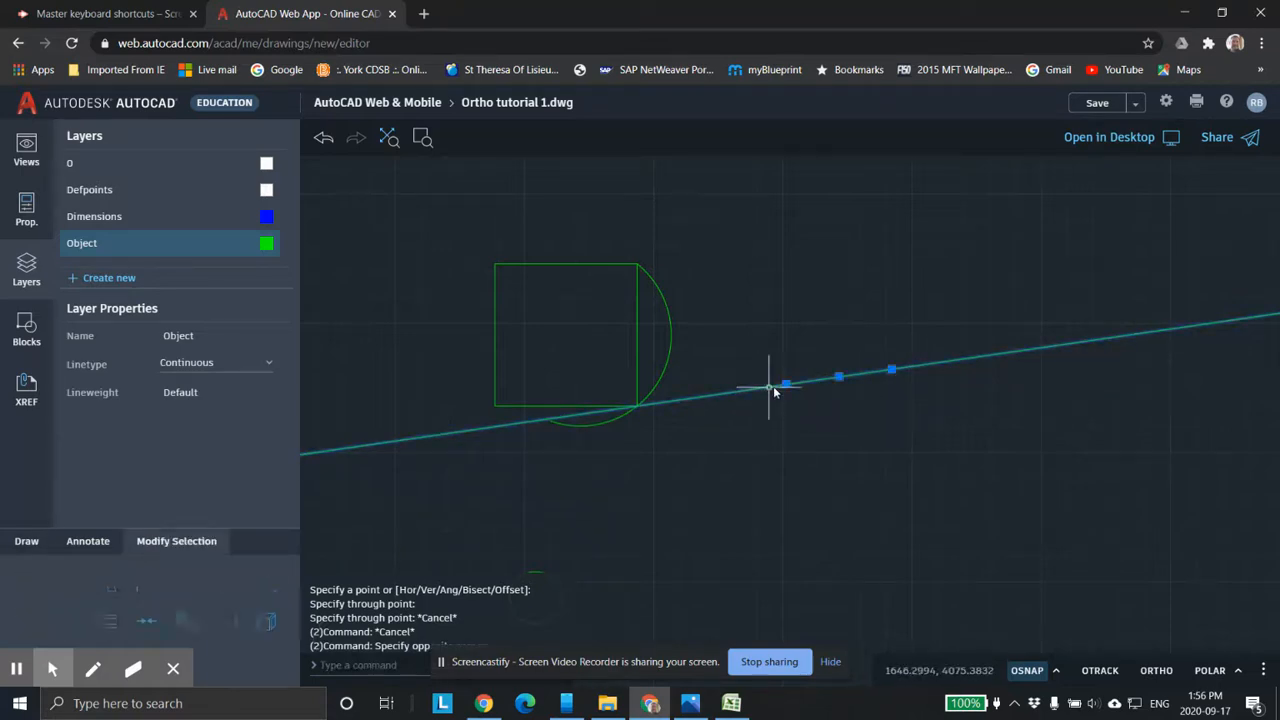
pyautogui.press('Delete')
# Draw a vertical line 55 long at an angle of 90° to the right of the arc.
pyautogui.scroll(2, 628, 370)
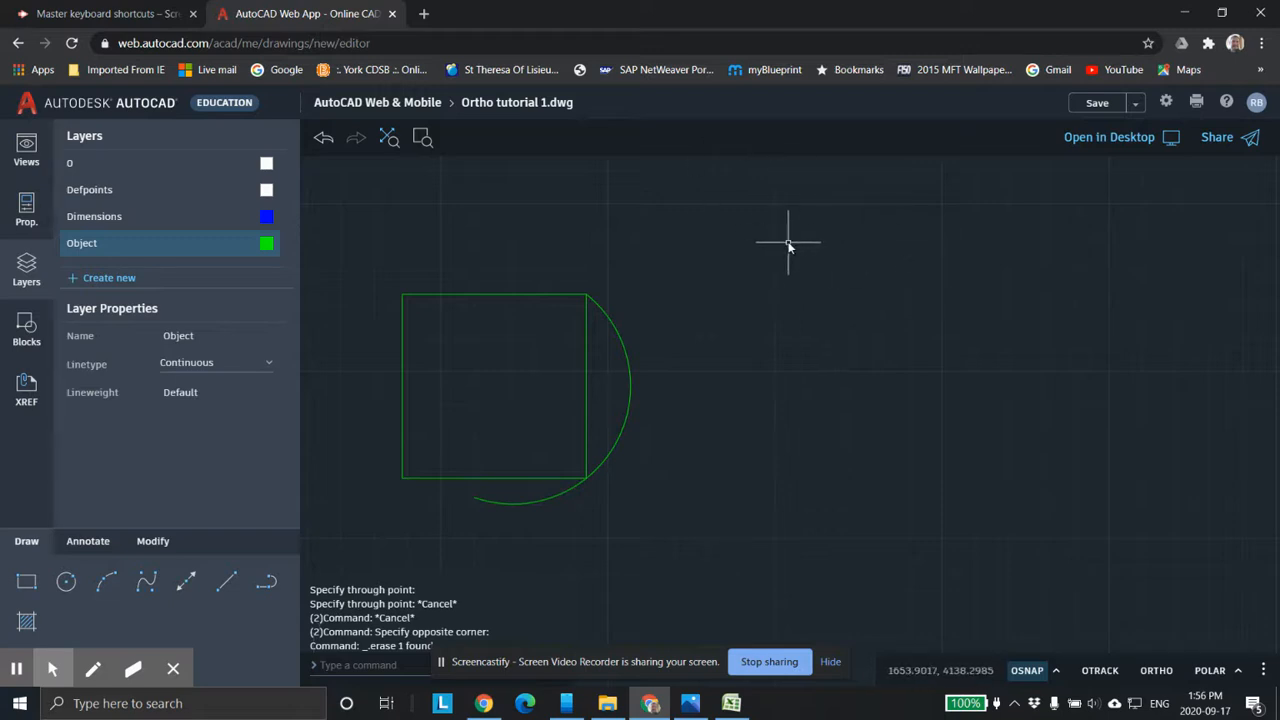
pyautogui.click(228, 585)
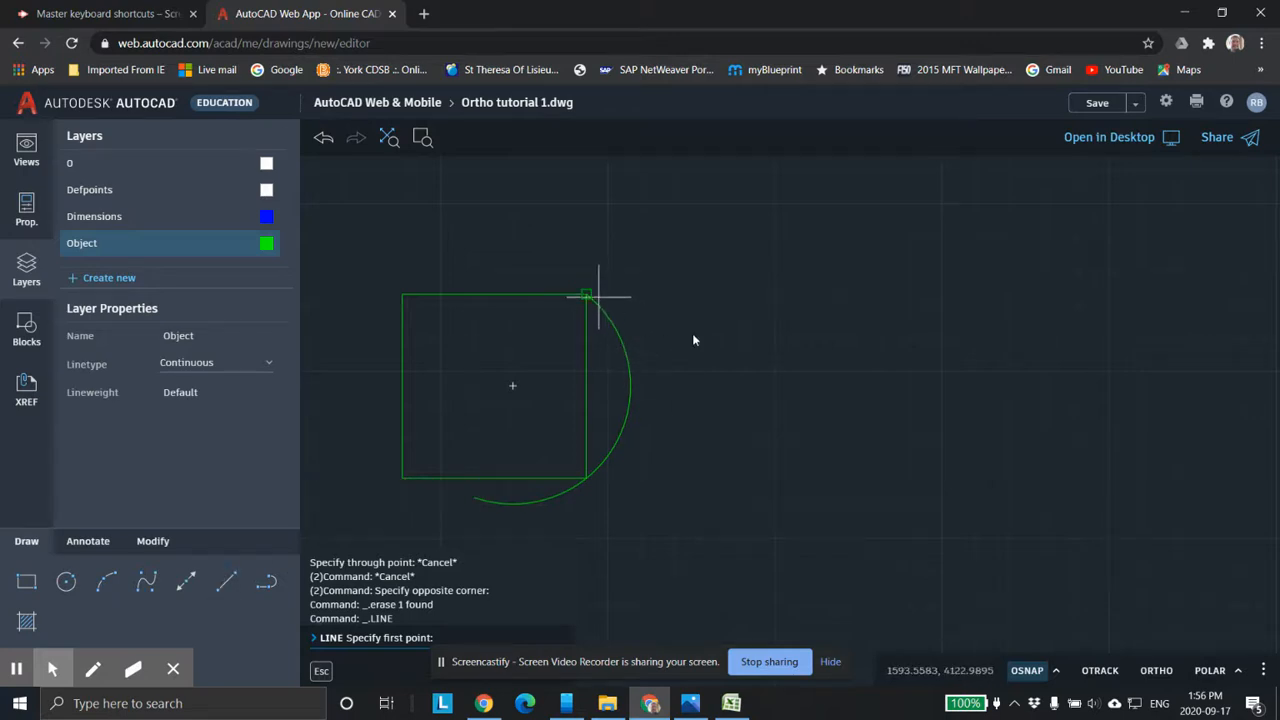
pyautogui.click(757, 481)
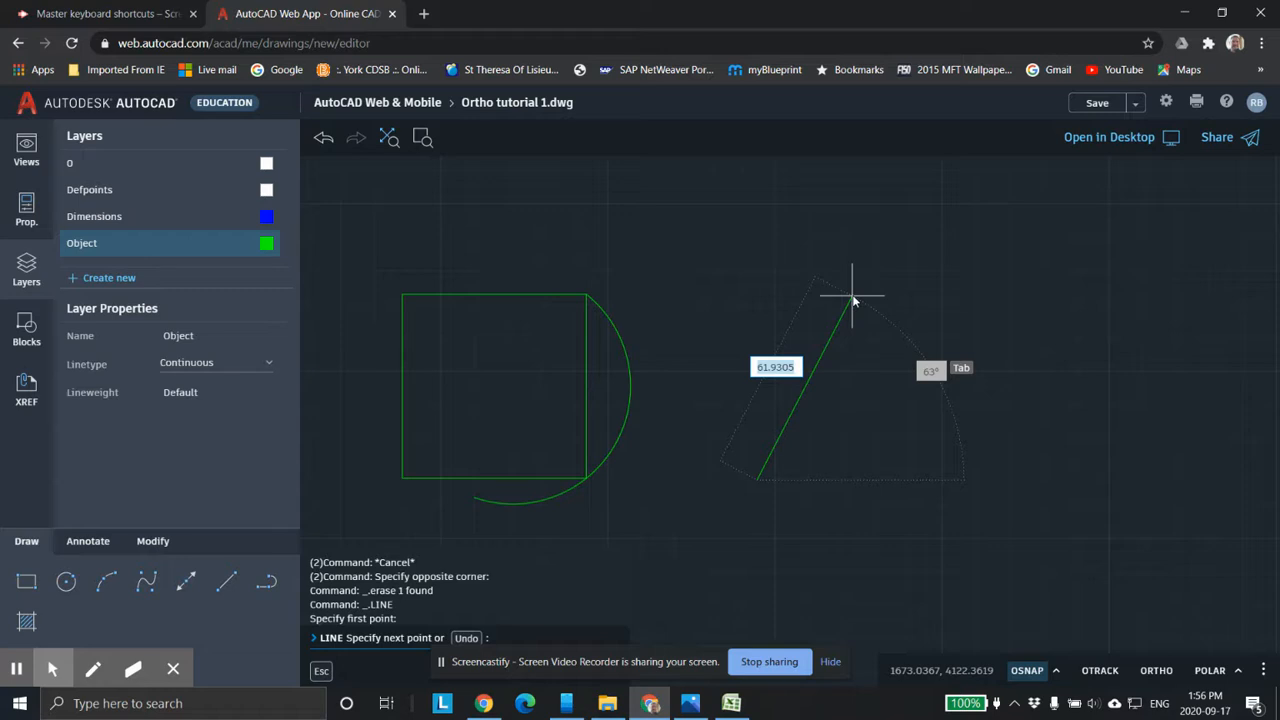
pyautogui.write('55')
pyautogui.press('Tab')
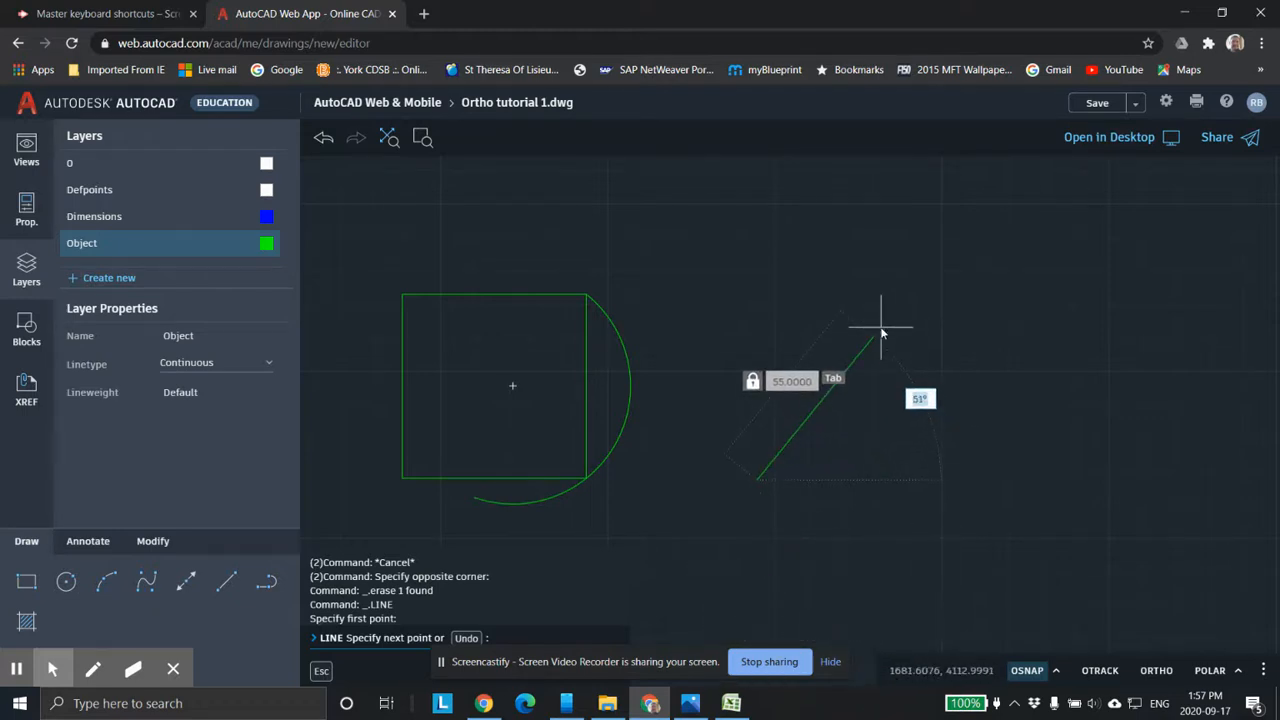
pyautogui.press('Return')
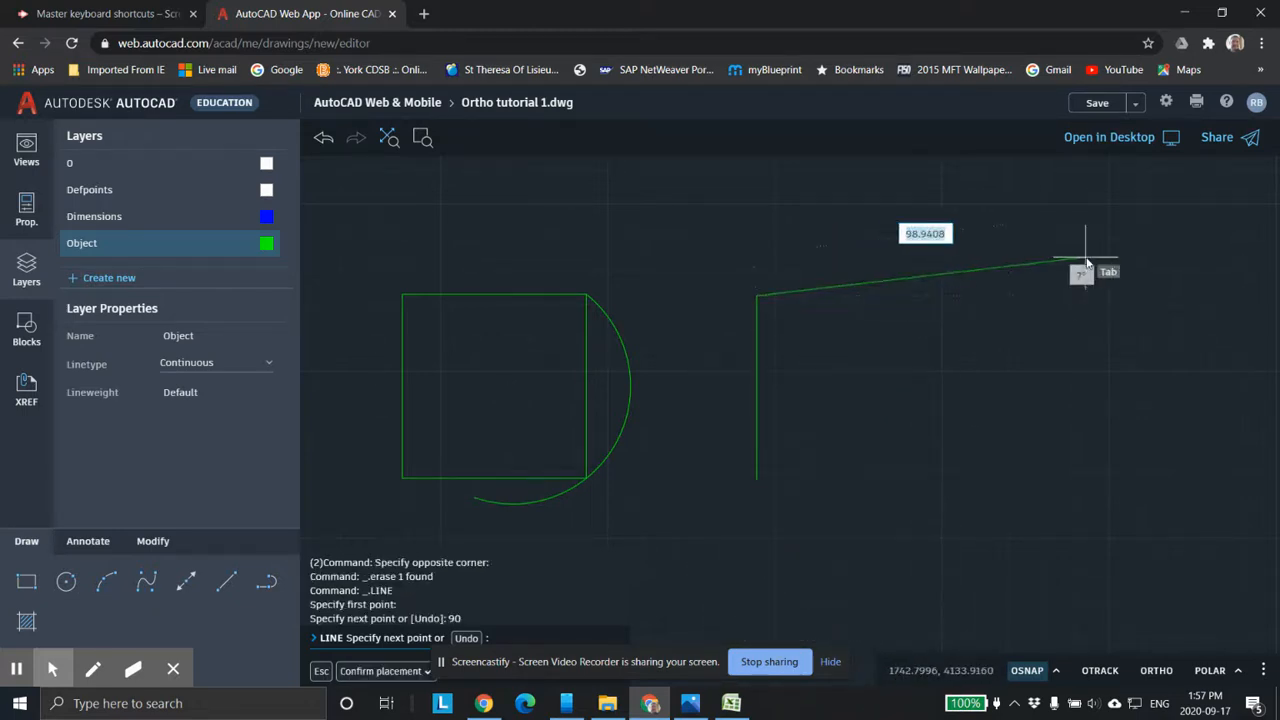
pyautogui.press('Escape')
pyautogui.press('Return')
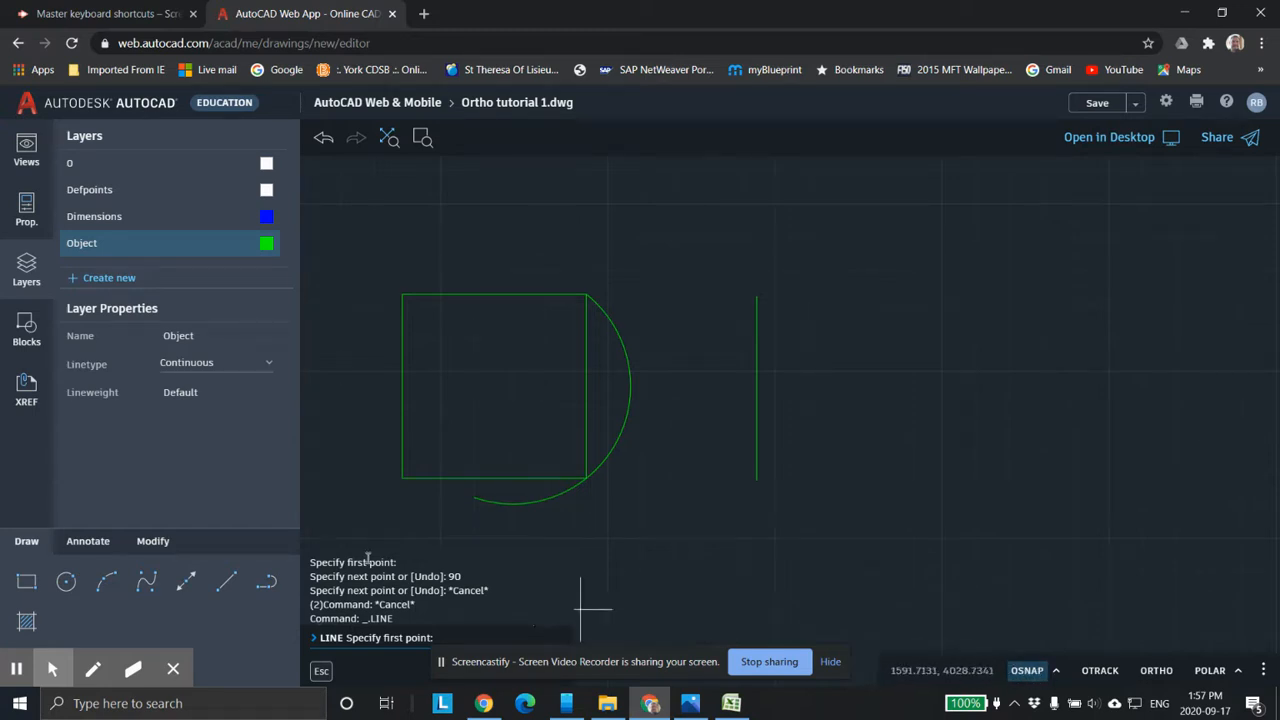
pyautogui.click(90, 541)
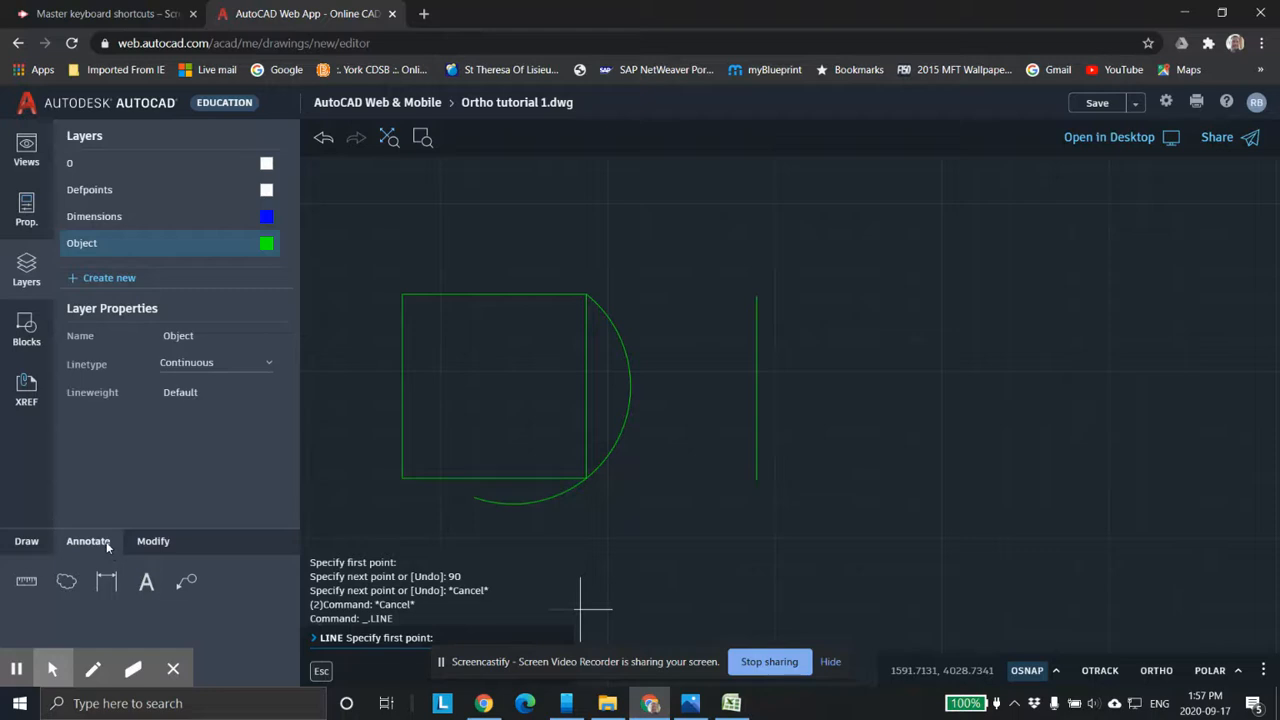
pyautogui.click(34, 546)
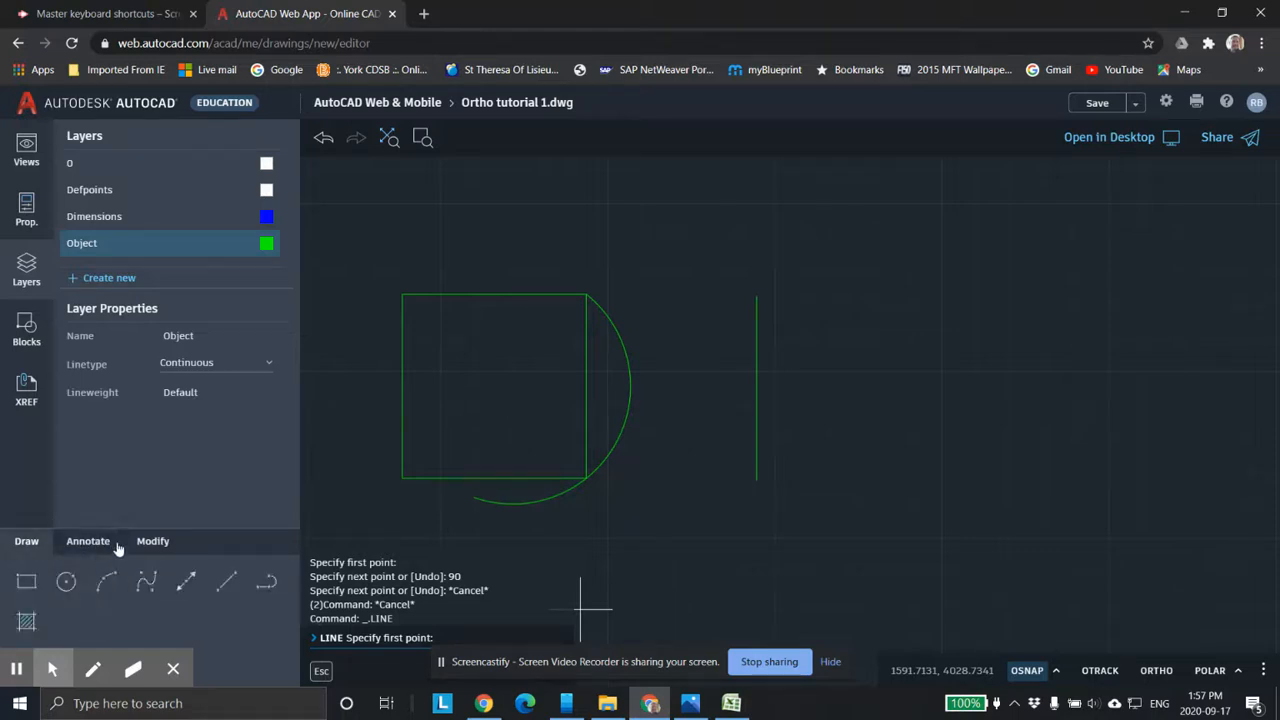
pyautogui.click(90, 546)
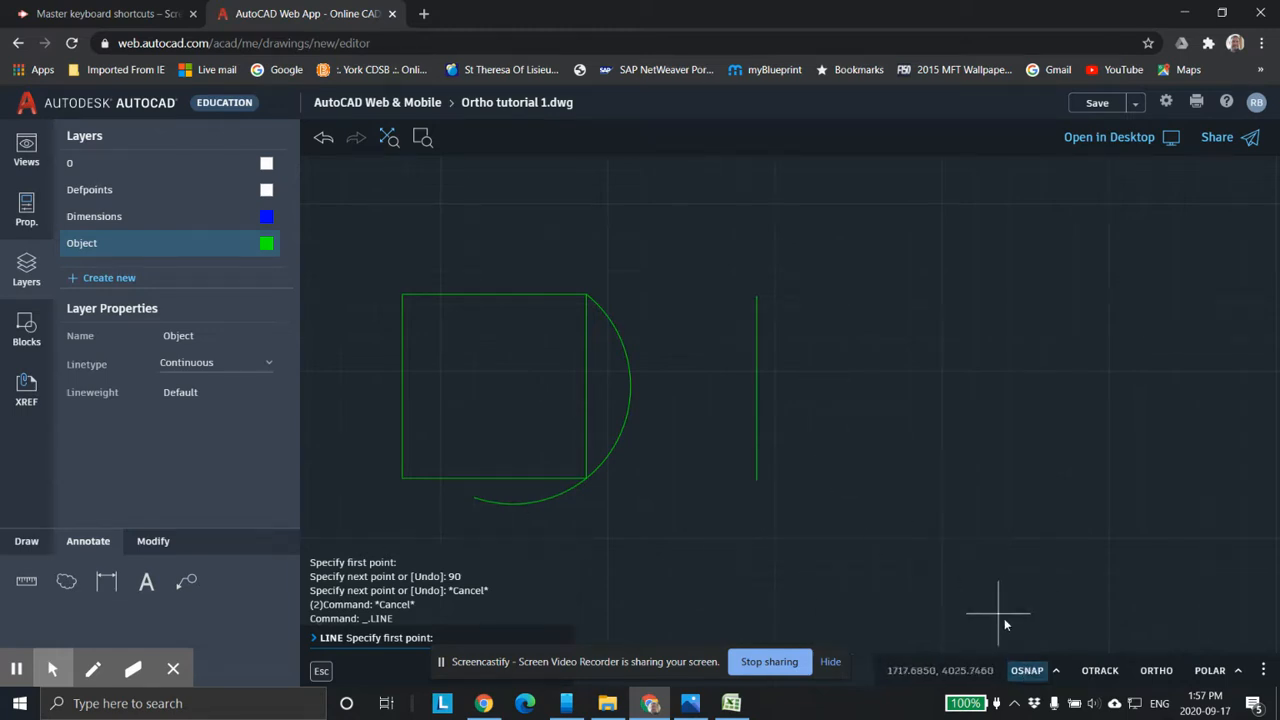
# Turn object snap off and draw a short, nearly horizontal line just above the upper end of the vertical line.
pyautogui.click(1027, 670)
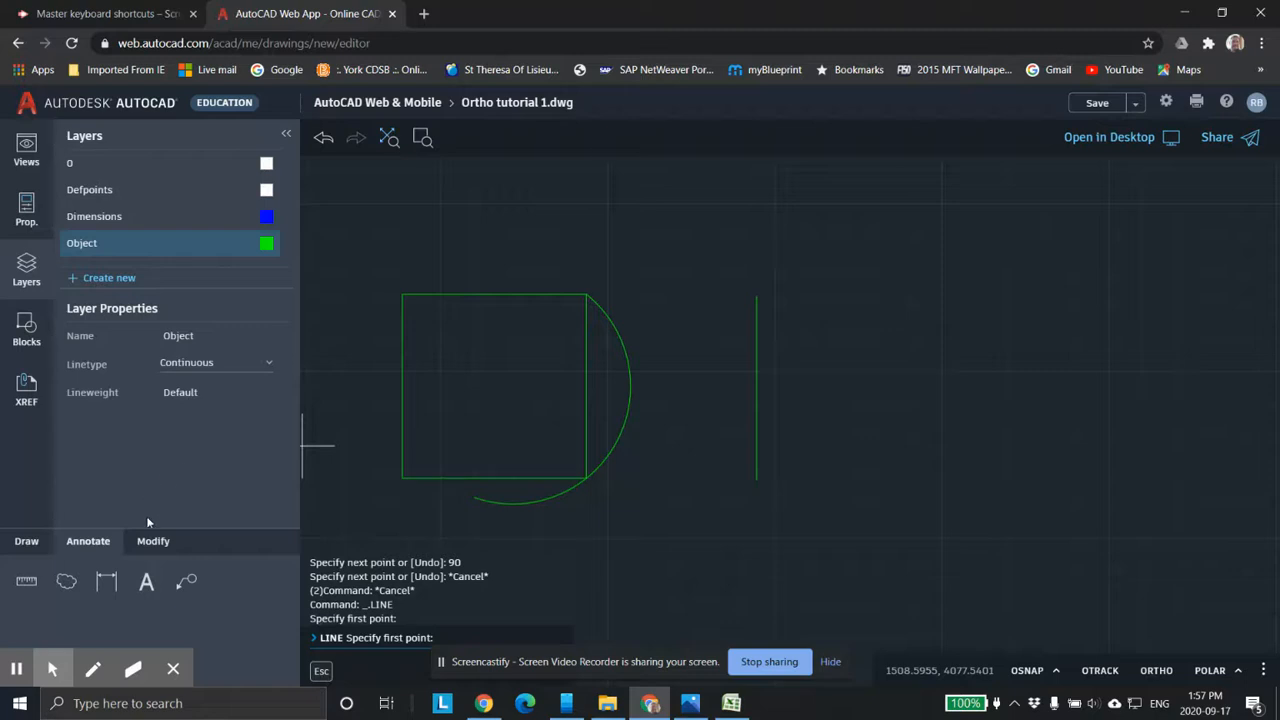
pyautogui.click(26, 541)
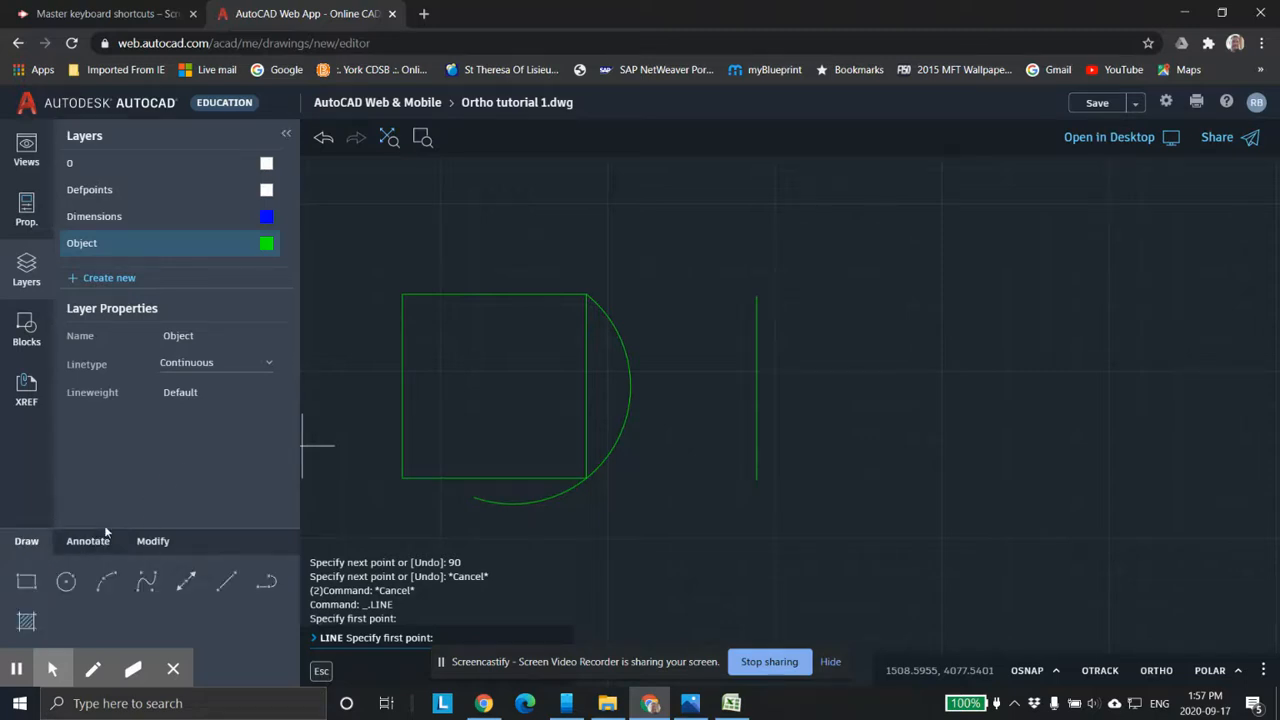
pyautogui.click(227, 583)
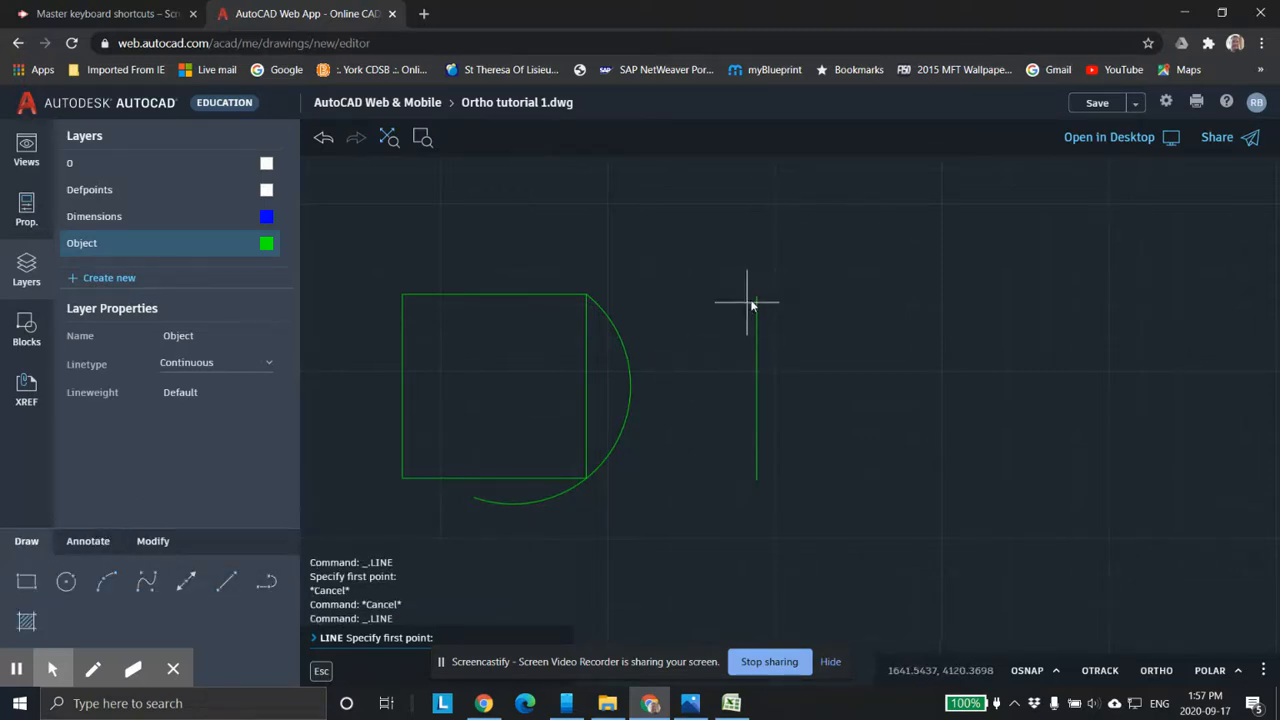
pyautogui.scroll(1, 792, 300)
pyautogui.scroll(4, 790, 310)
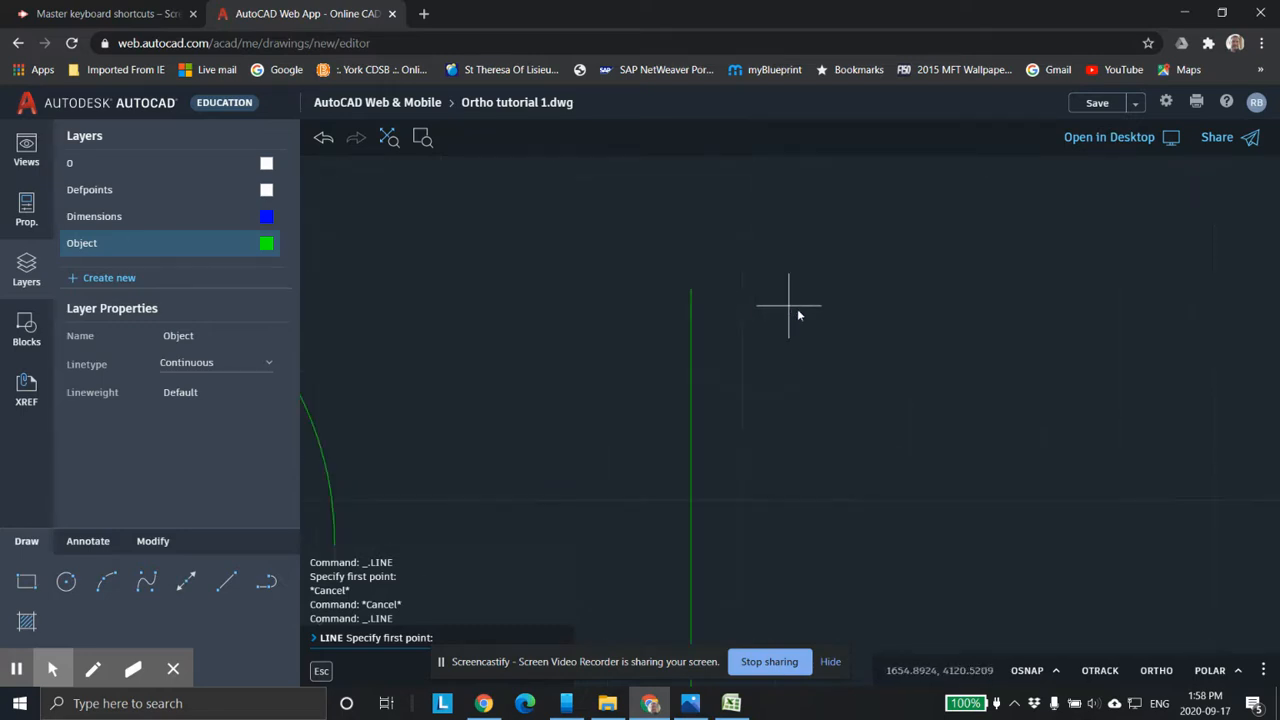
pyautogui.click(665, 245)
pyautogui.click(880, 251)
pyautogui.press('Escape')
pyautogui.press('Escape')
pyautogui.press('Escape')
pyautogui.scroll(-5, 1017, 269)
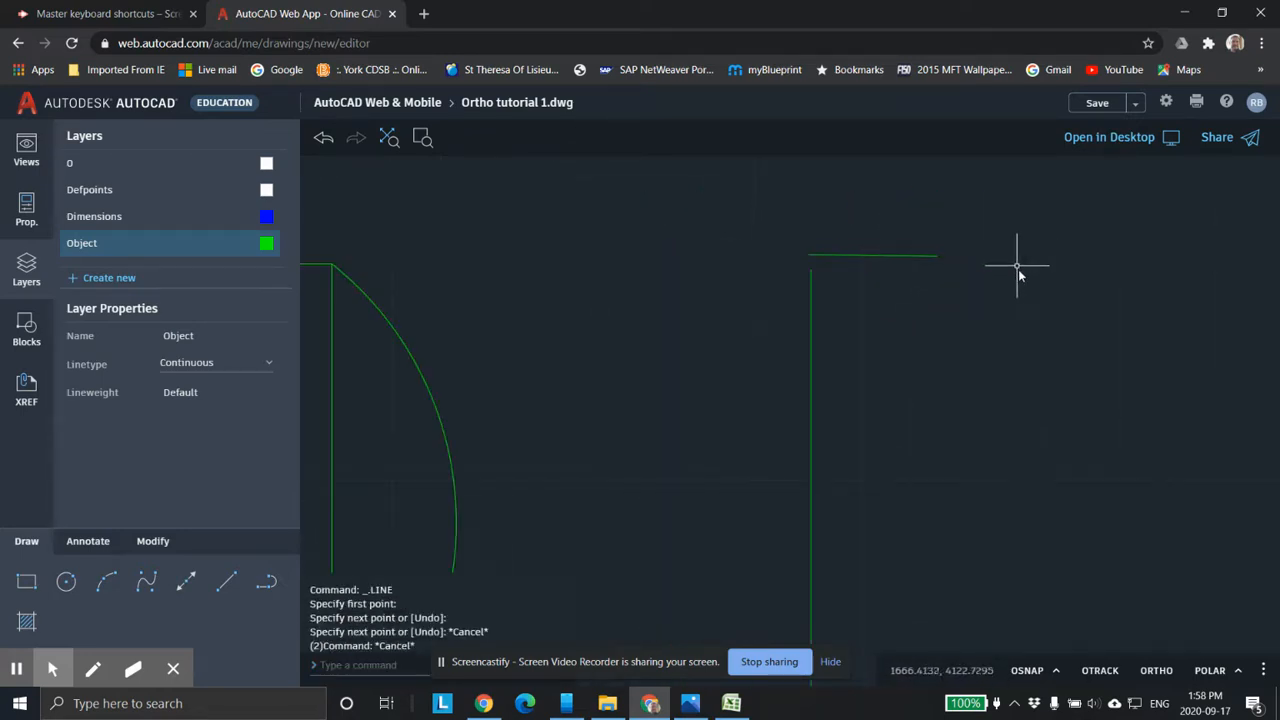
# Erase the short line above the vertical line.
pyautogui.scroll(-2, 1017, 301)
pyautogui.moveTo(1054, 319); pyautogui.dragTo(960, 330, button='middle')
pyautogui.scroll(2, 947, 313)
pyautogui.scroll(3, 947, 313)
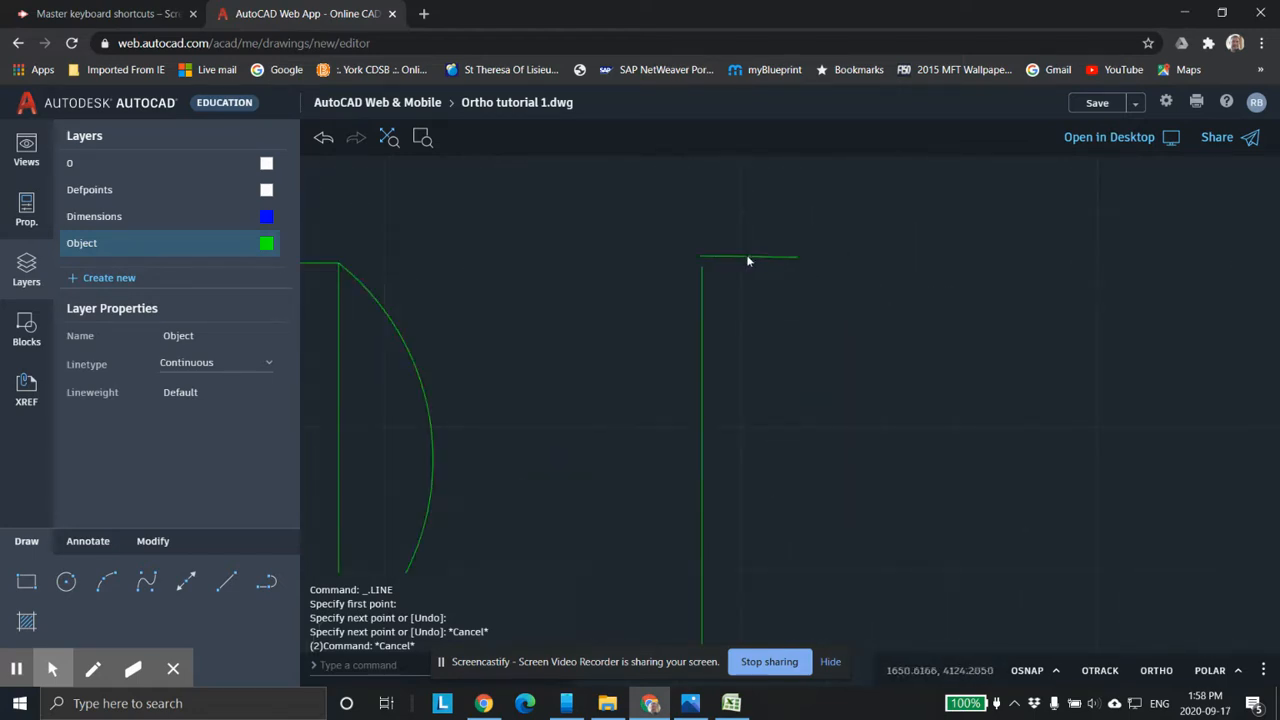
pyautogui.click(748, 258)
pyautogui.press('Delete')
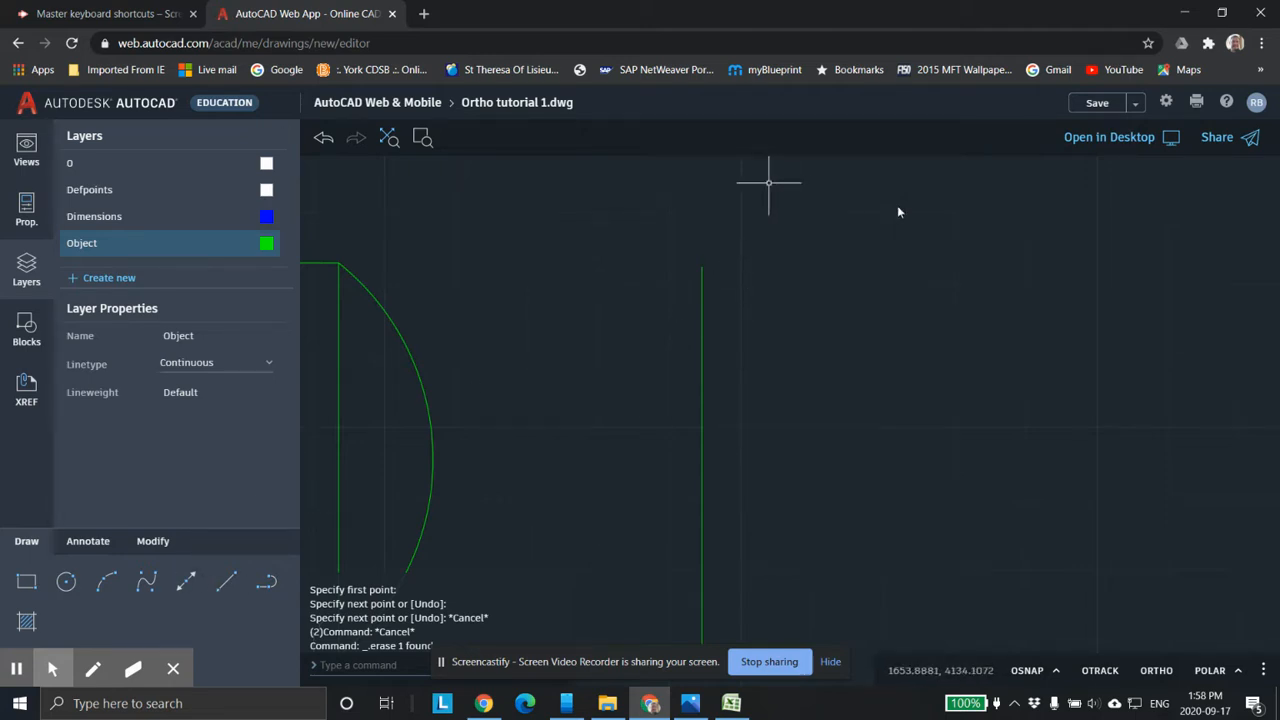
# Draw another nearly horizontal line freely above the vertical line without object snap, and erase it.
pyautogui.click(772, 185)
pyautogui.click(226, 581)
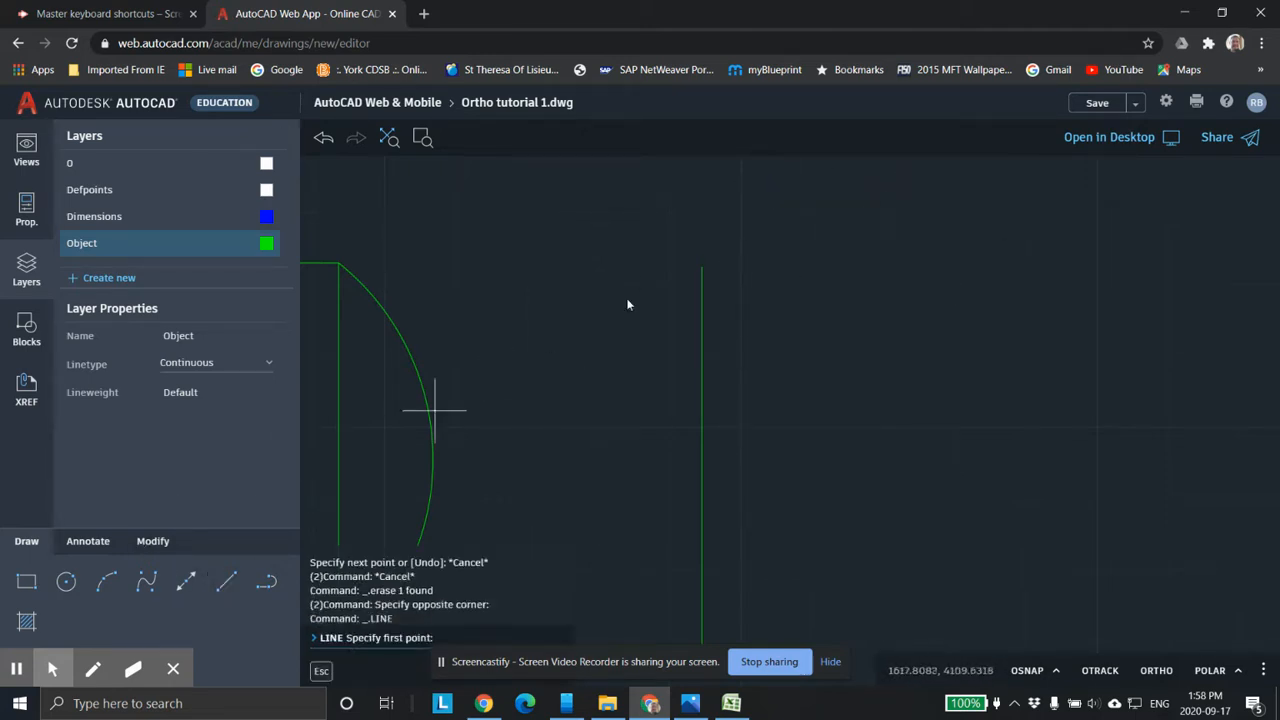
pyautogui.click(679, 211)
pyautogui.click(889, 214)
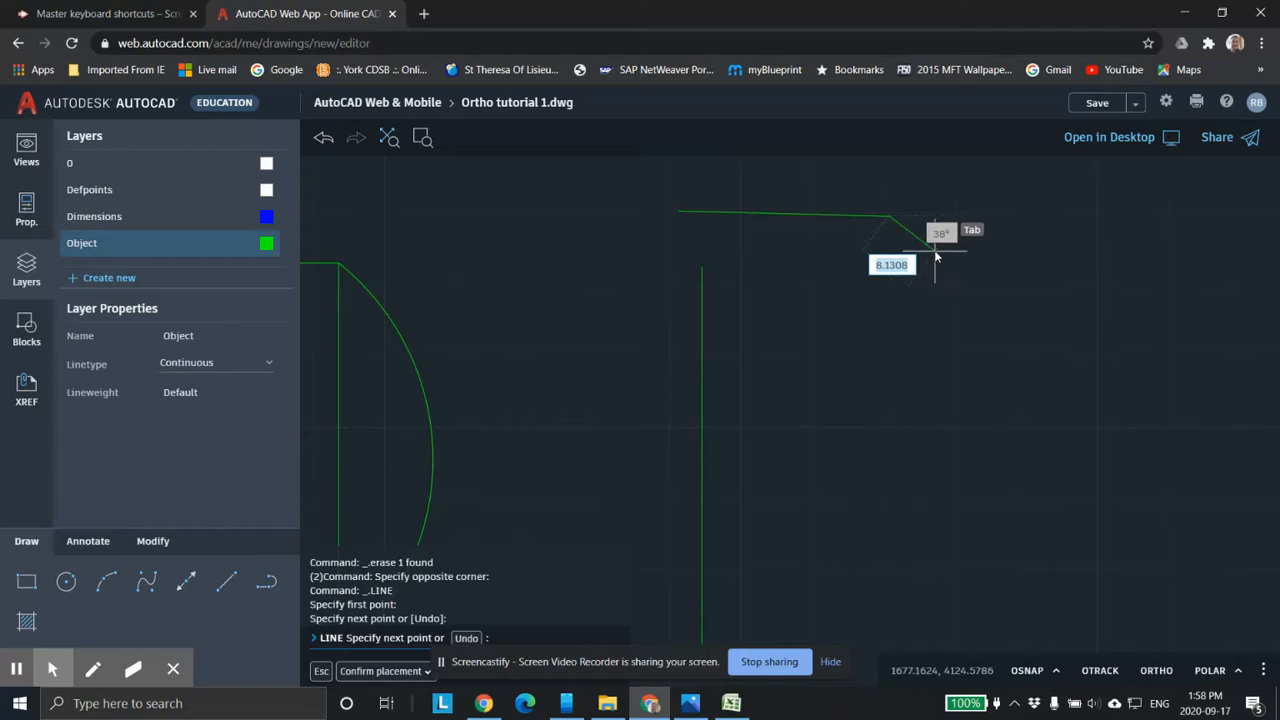
pyautogui.press('Escape')
pyautogui.click(849, 214)
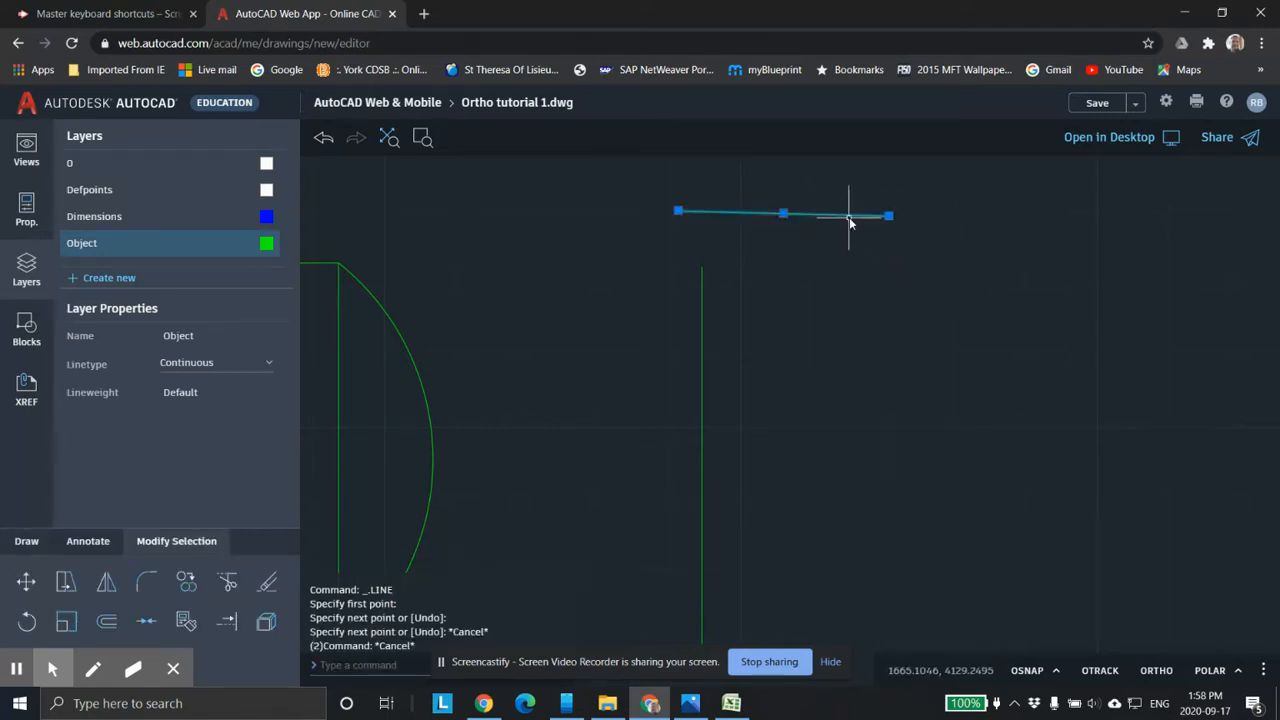
pyautogui.press('Delete')
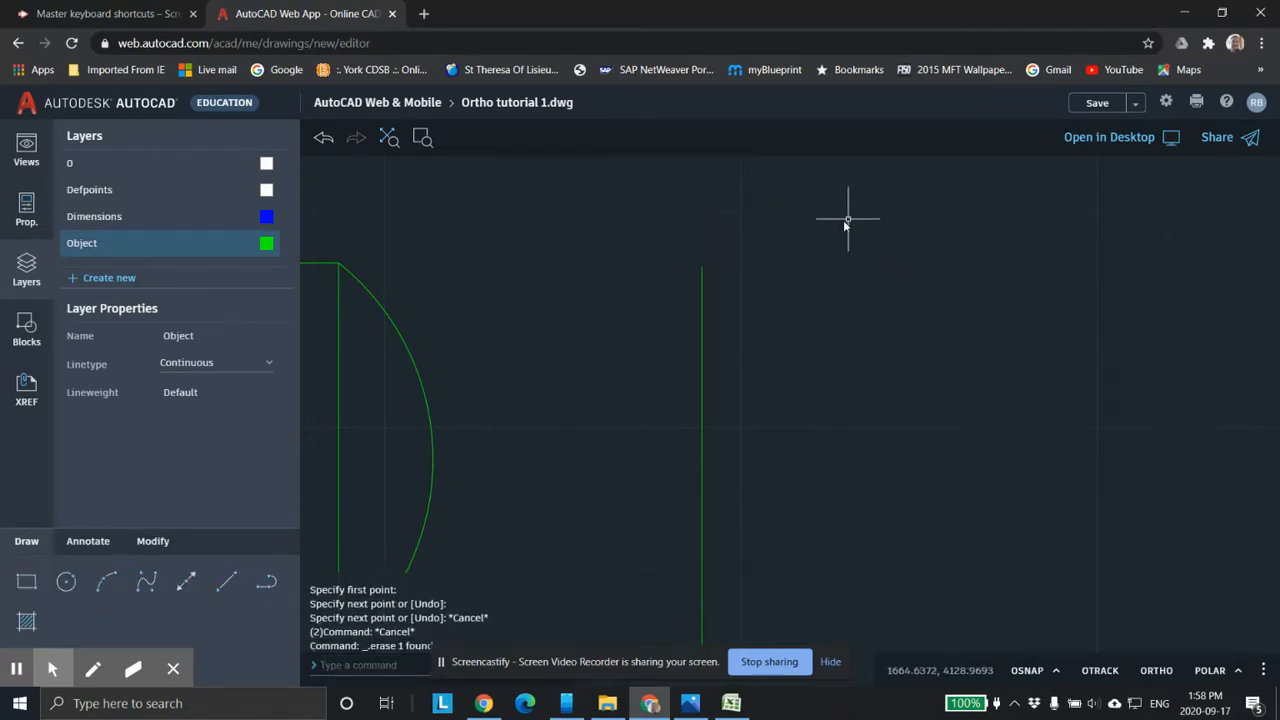
# Turn object snap back on and review the list of available snap types.
pyautogui.click(1030, 671)
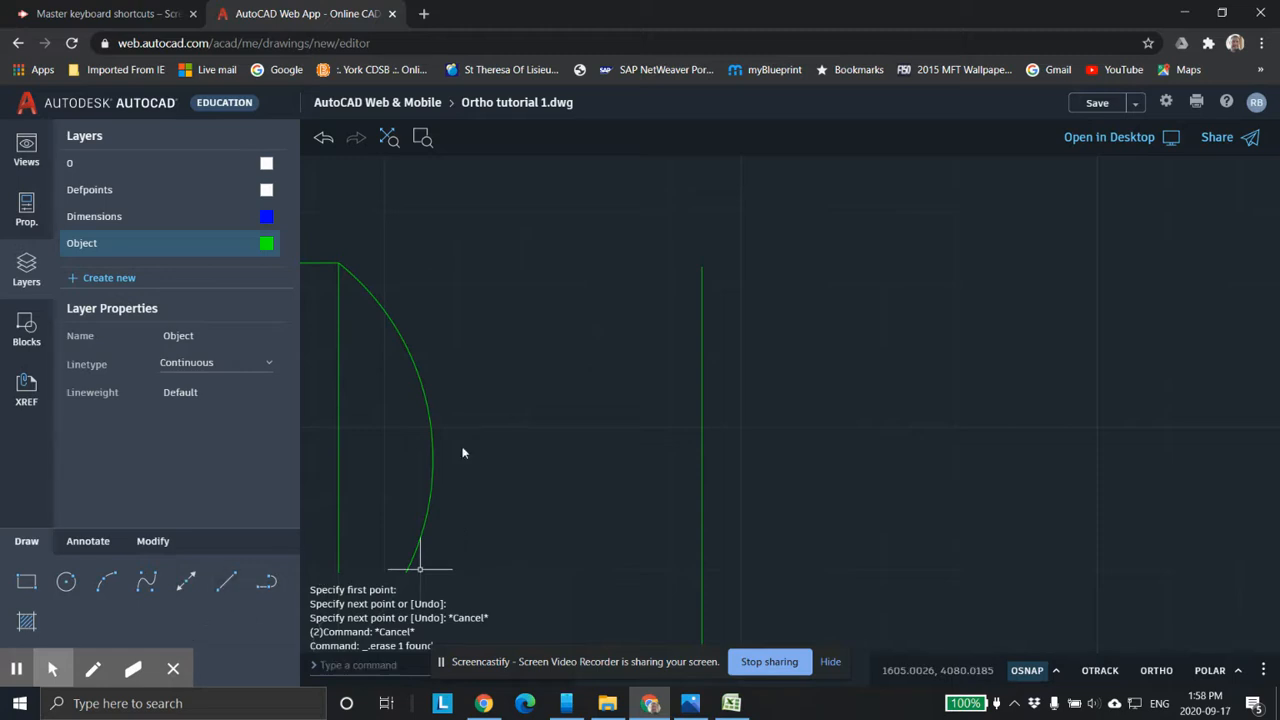
pyautogui.scroll(-1, 704, 272)
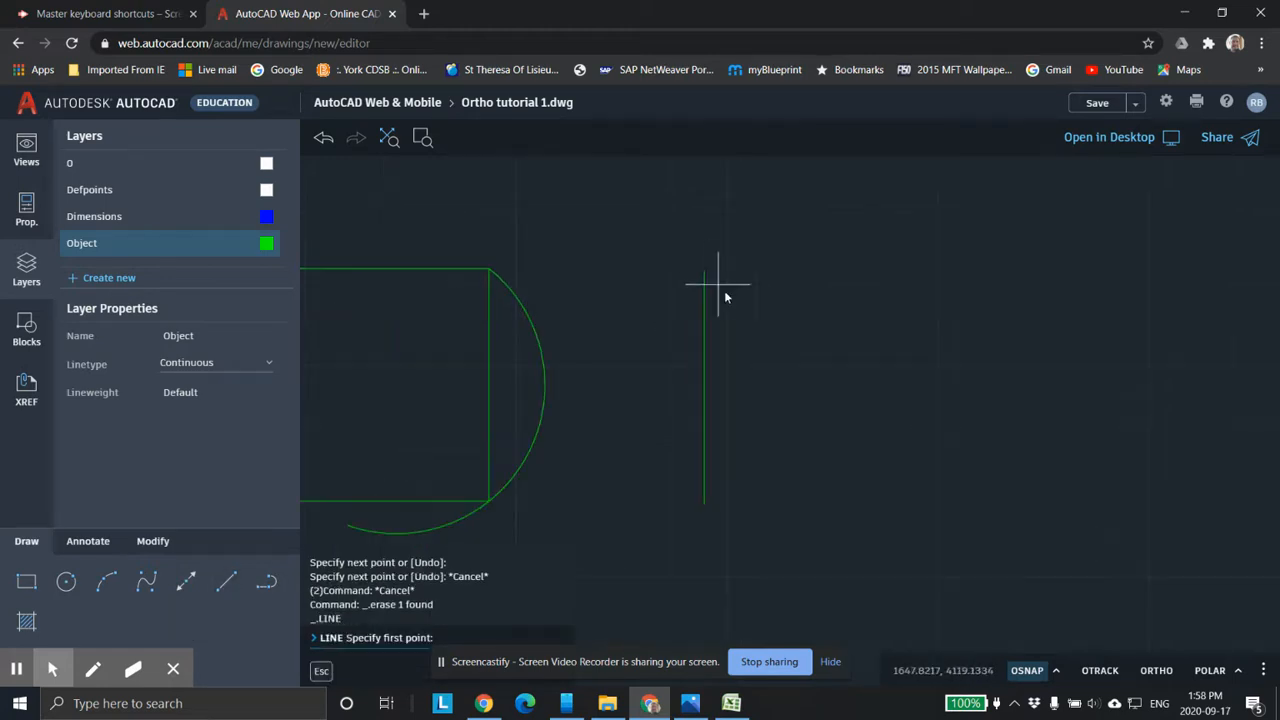
pyautogui.click(1057, 672)
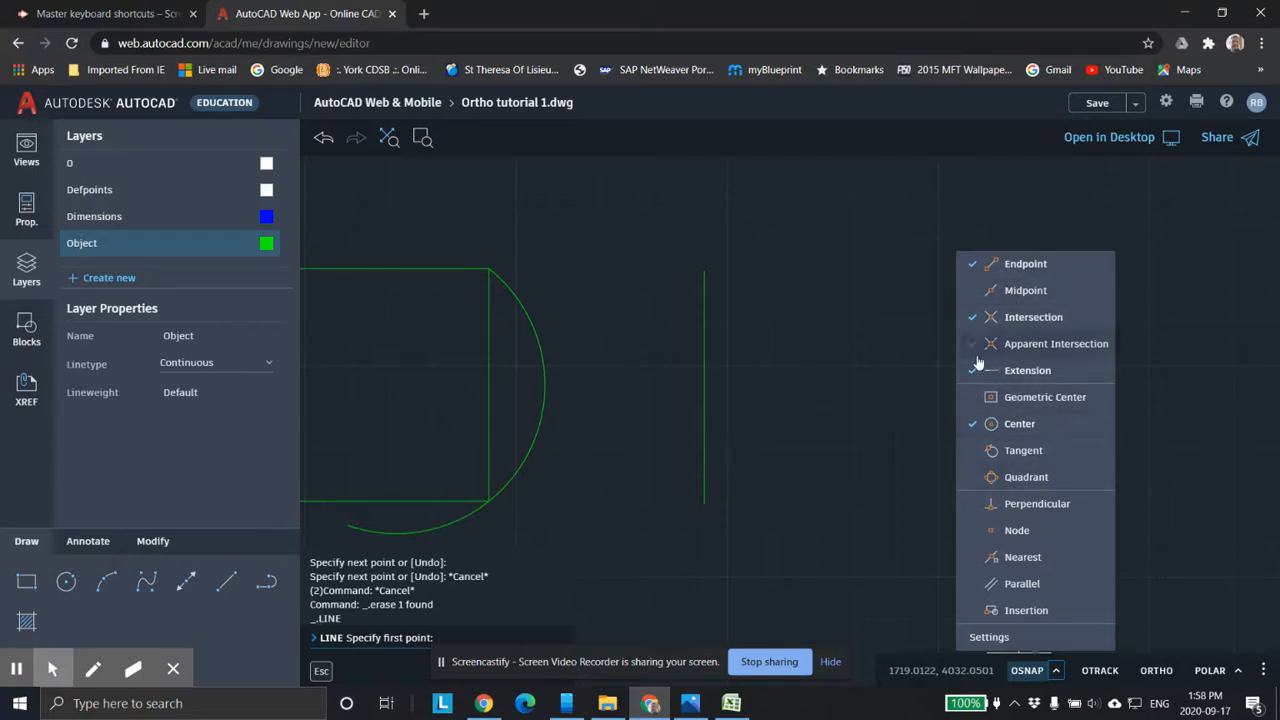
pyautogui.click(223, 586)
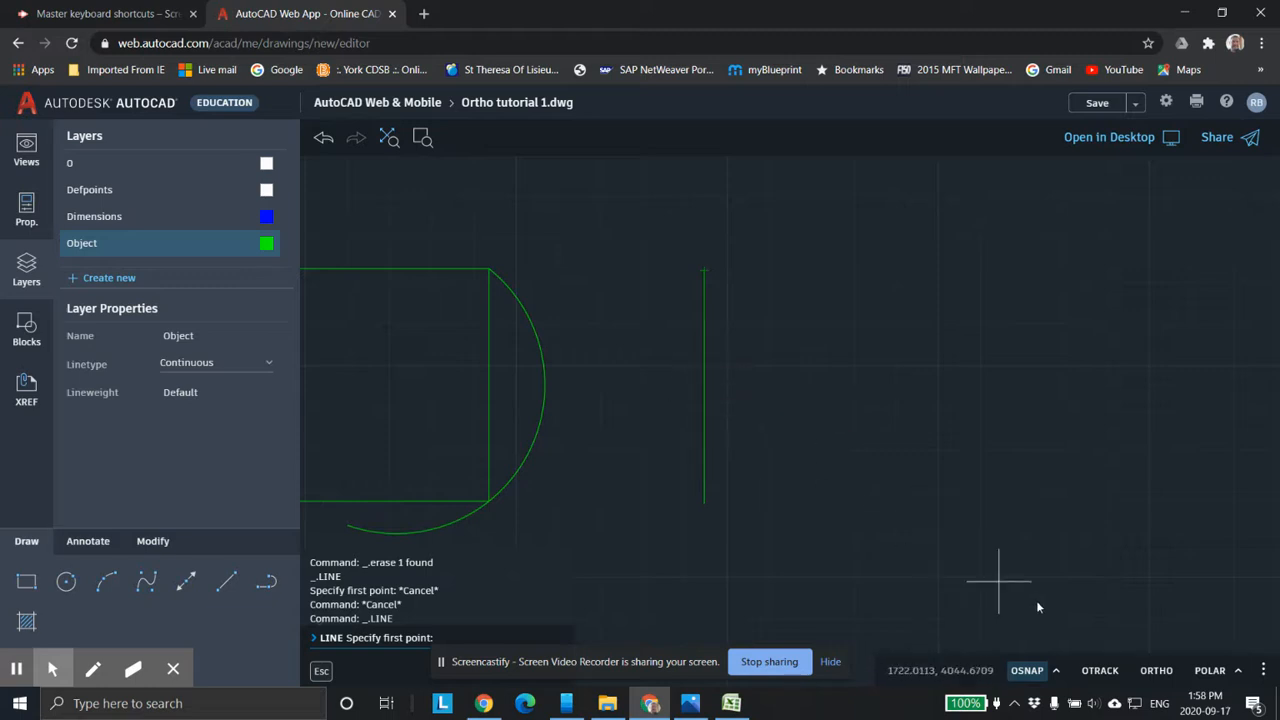
# Enable the Midpoint snap and try locating the middle of the vertical line as a Line start point.
pyautogui.click(1056, 670)
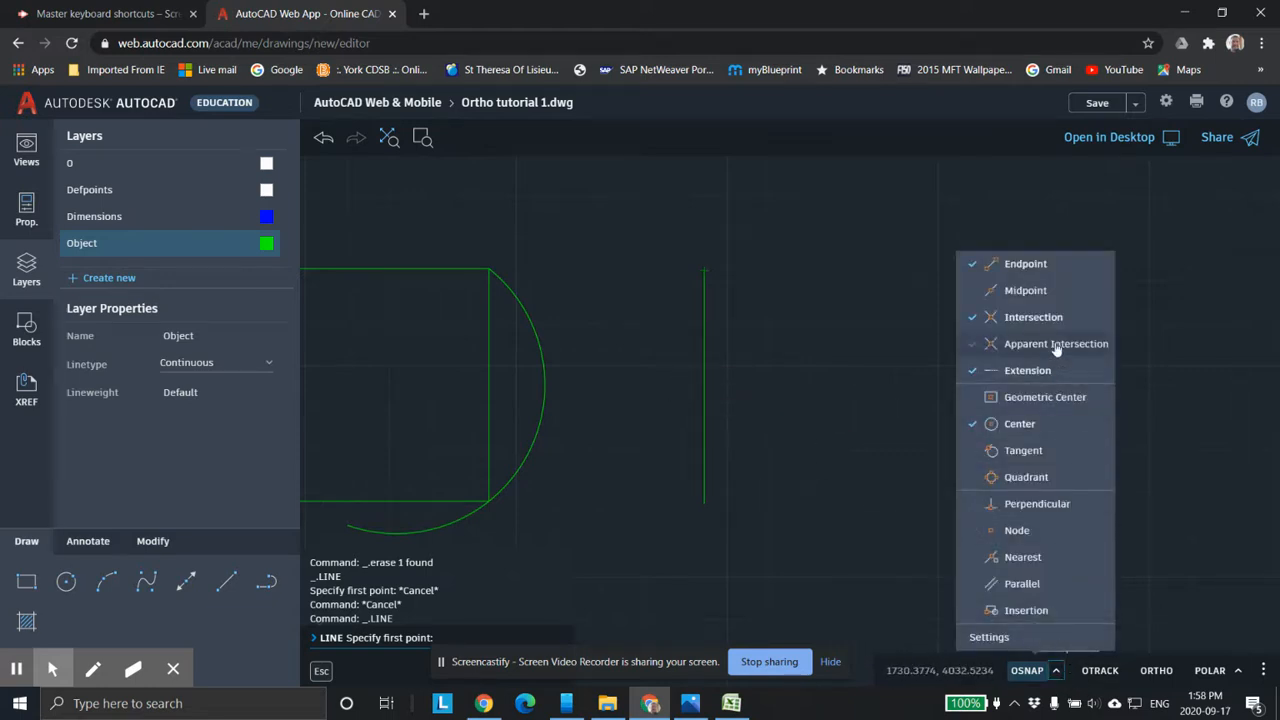
pyautogui.click(1024, 290)
pyautogui.click(228, 579)
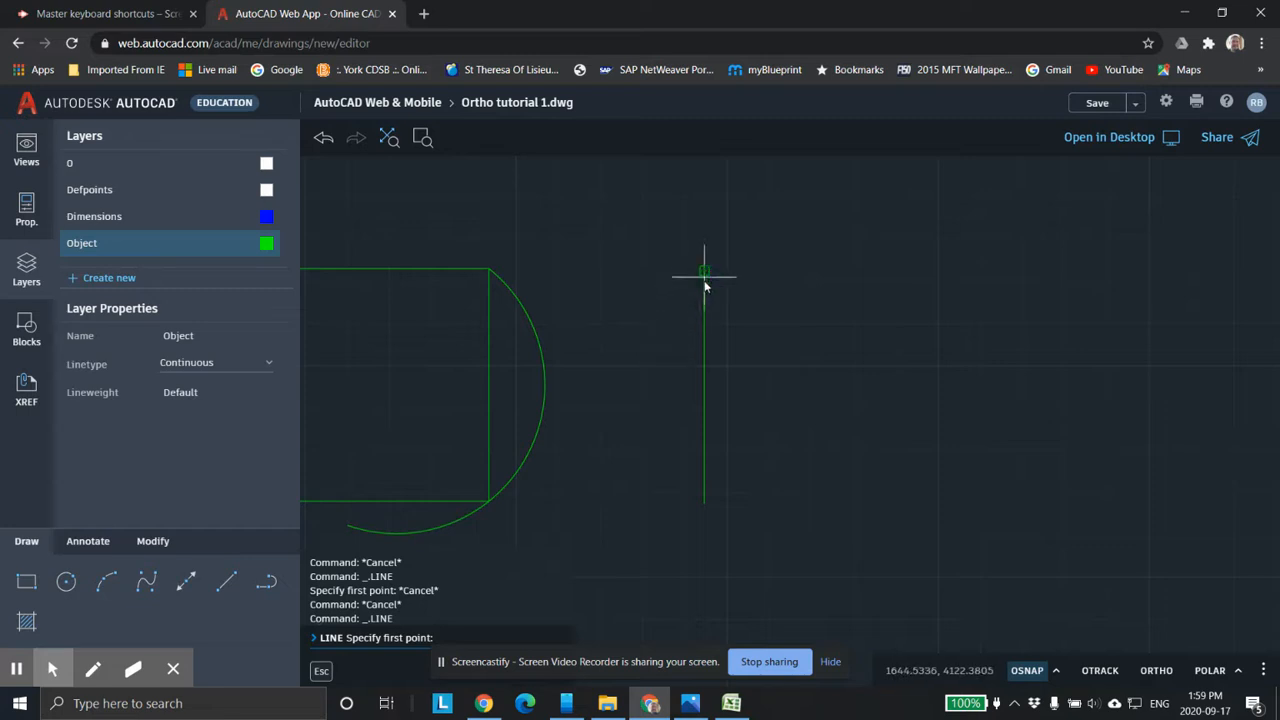
pyautogui.scroll(2, 710, 271)
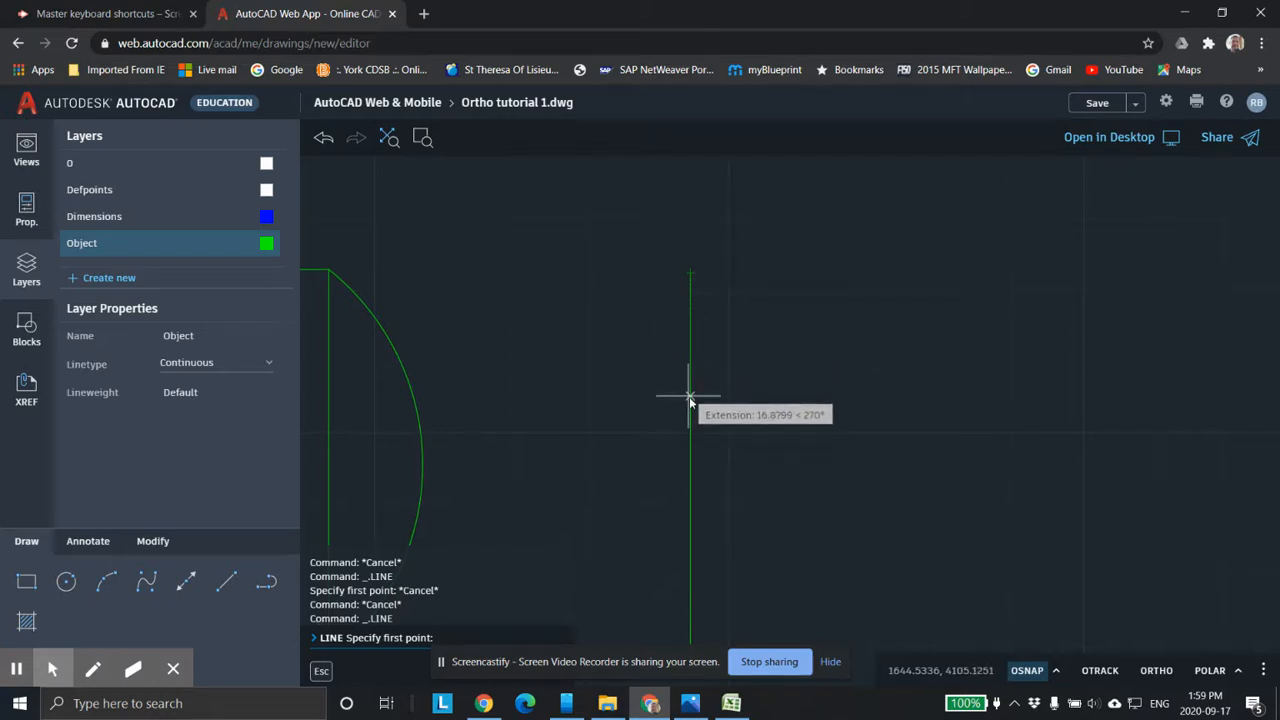
pyautogui.press('Escape')
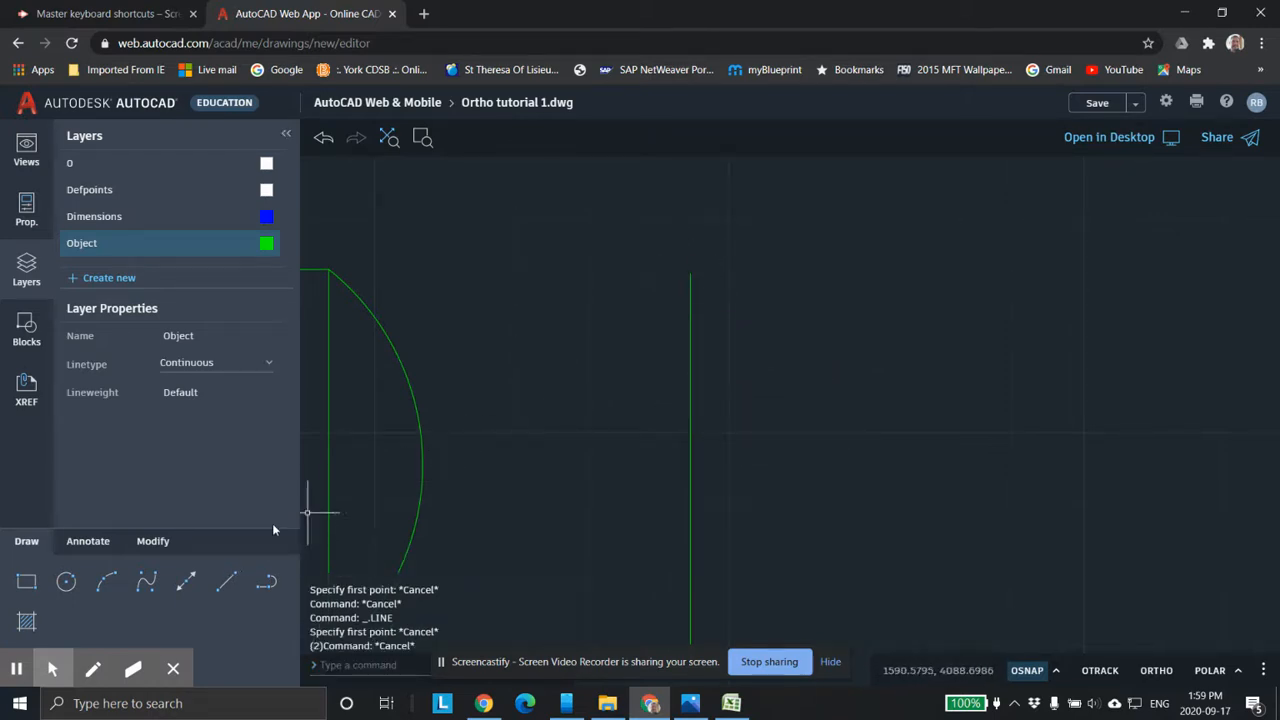
pyautogui.scroll(-3, 719, 295)
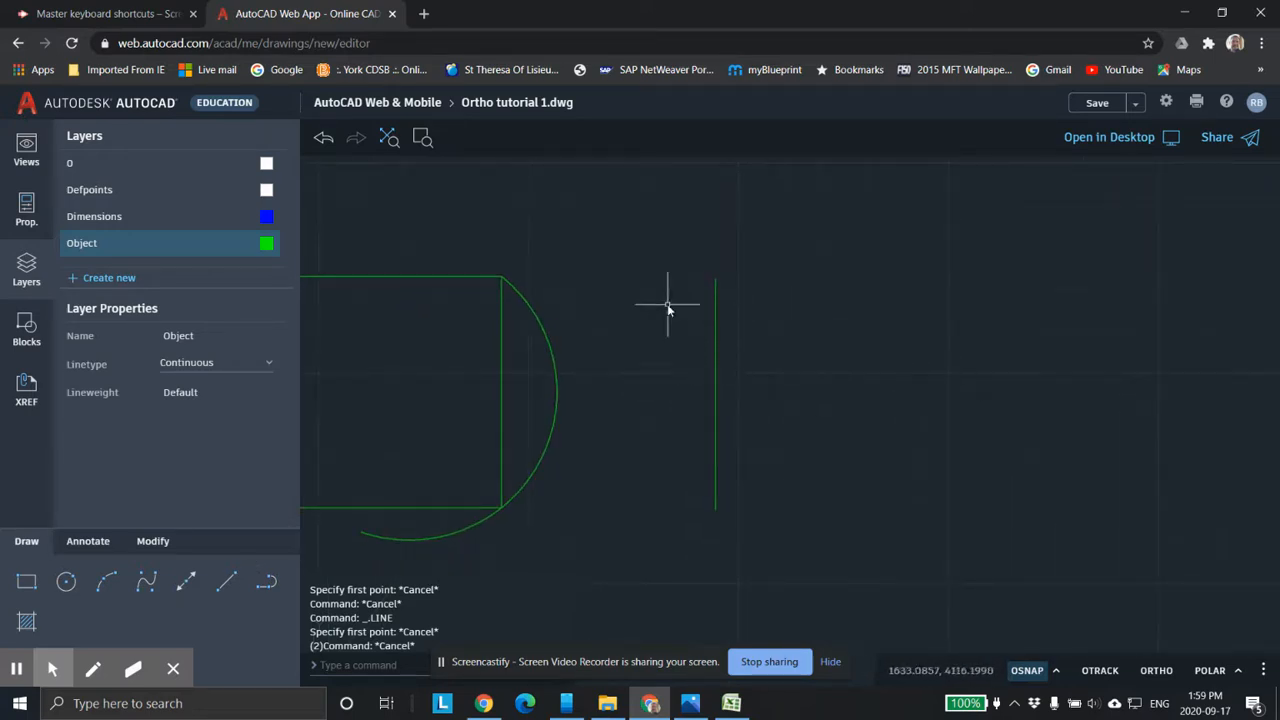
pyautogui.click(227, 581)
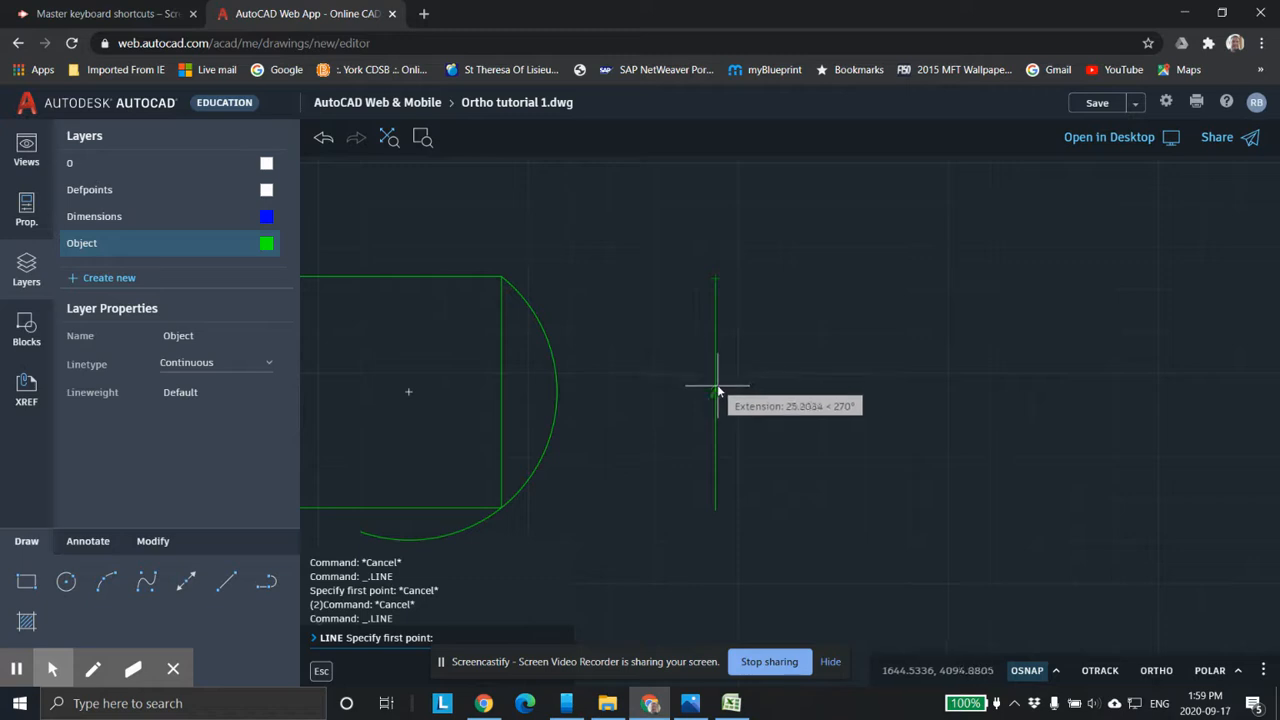
pyautogui.scroll(3, 718, 390)
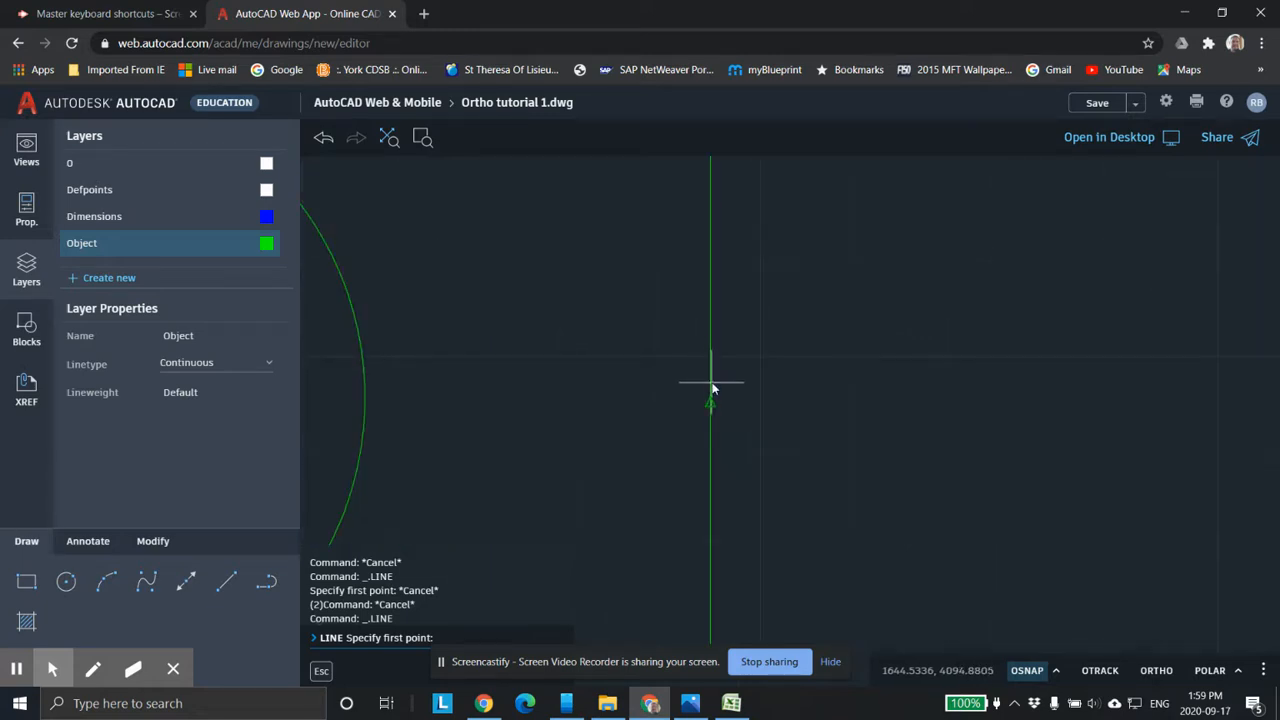
# Disable the Midpoint snap and try drawing a line from the vertical line's upper endpoint down along it.
pyautogui.click(1055, 670)
pyautogui.click(1016, 291)
pyautogui.scroll(-5, 820, 298)
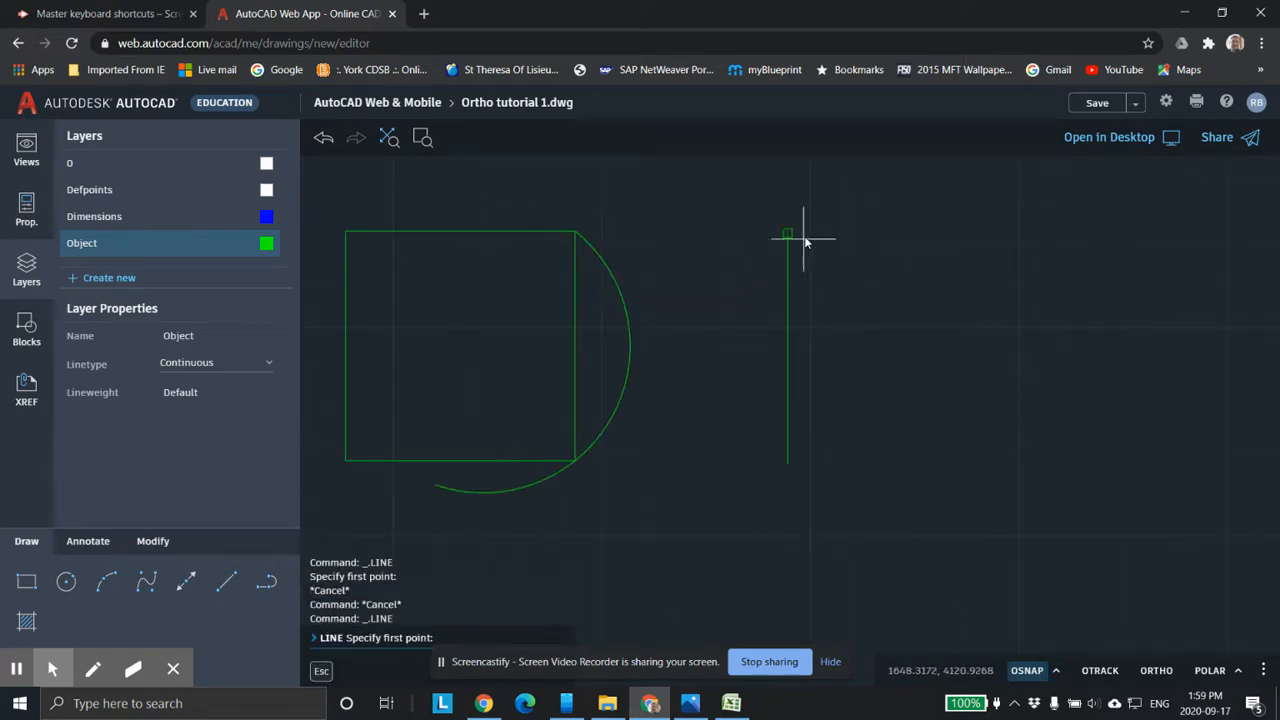
pyautogui.click(787, 234)
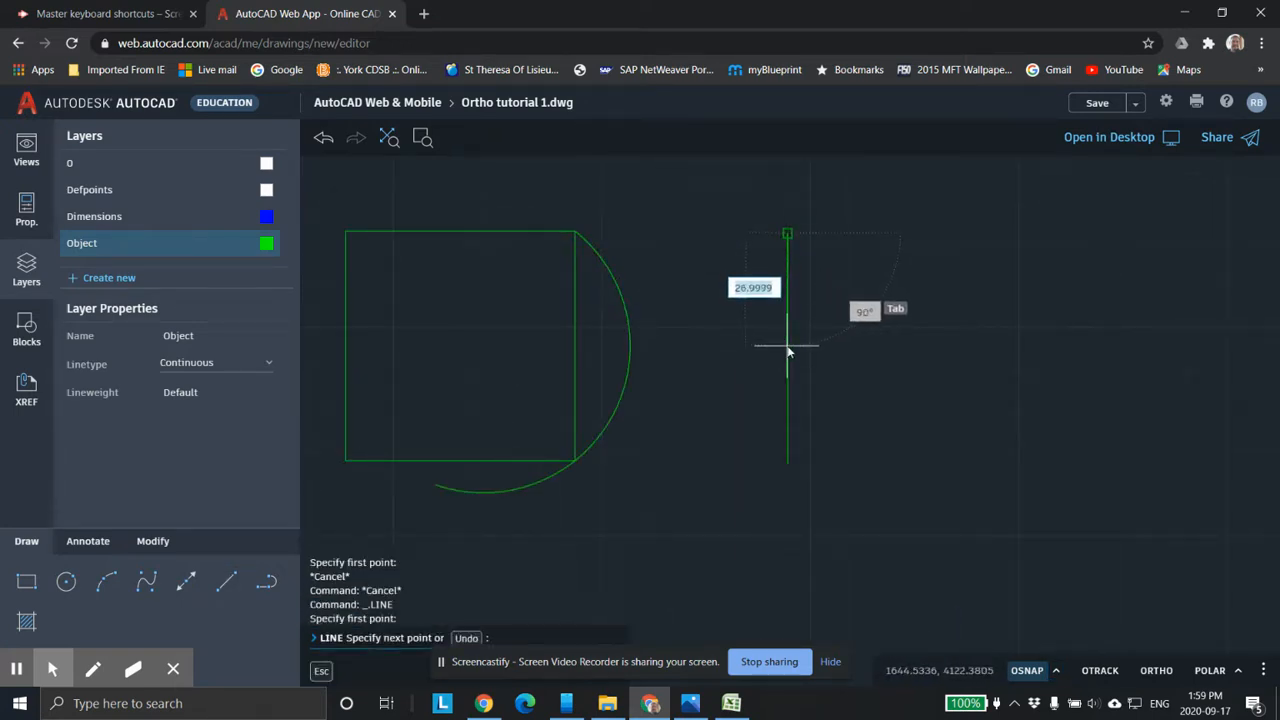
pyautogui.scroll(1, 787, 347)
pyautogui.scroll(-2, 792, 347)
pyautogui.press('Escape')
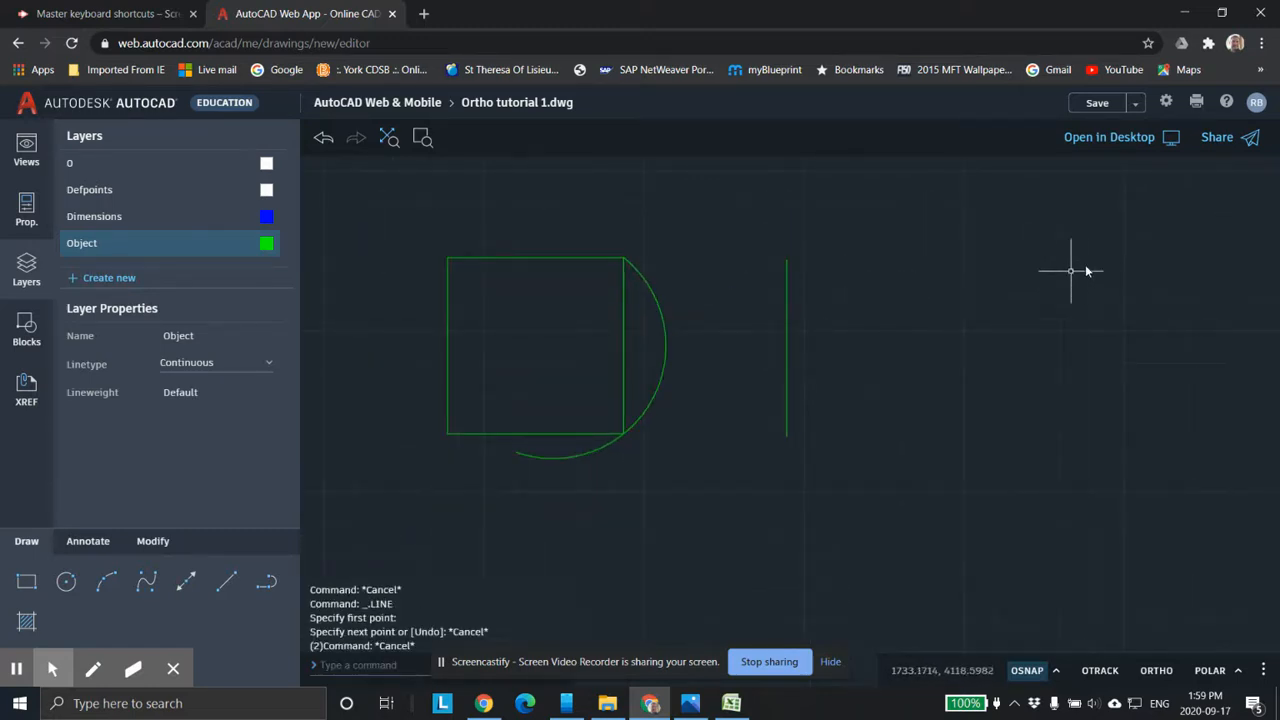
# Turn on Ortho mode and draw an open stepped outline of seven connected horizontal and vertical segments to the right of the vertical line.
pyautogui.scroll(-1, 958, 333)
pyautogui.moveTo(940, 367); pyautogui.dragTo(700, 376, button='middle')
pyautogui.moveTo(860, 457); pyautogui.dragTo(973, 437, button='middle')
pyautogui.scroll(-2, 909, 379)
pyautogui.moveTo(879, 373); pyautogui.dragTo(833, 371, button='middle')
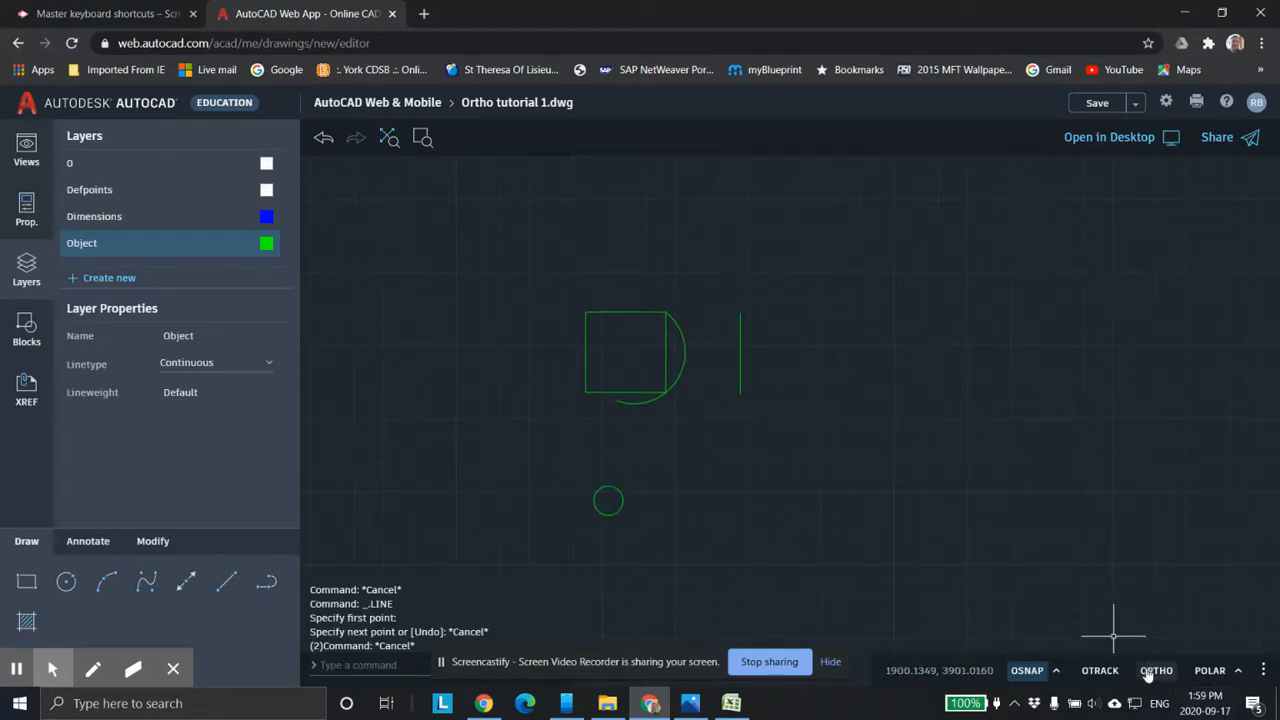
pyautogui.click(226, 581)
pyautogui.click(773, 473)
pyautogui.click(985, 473)
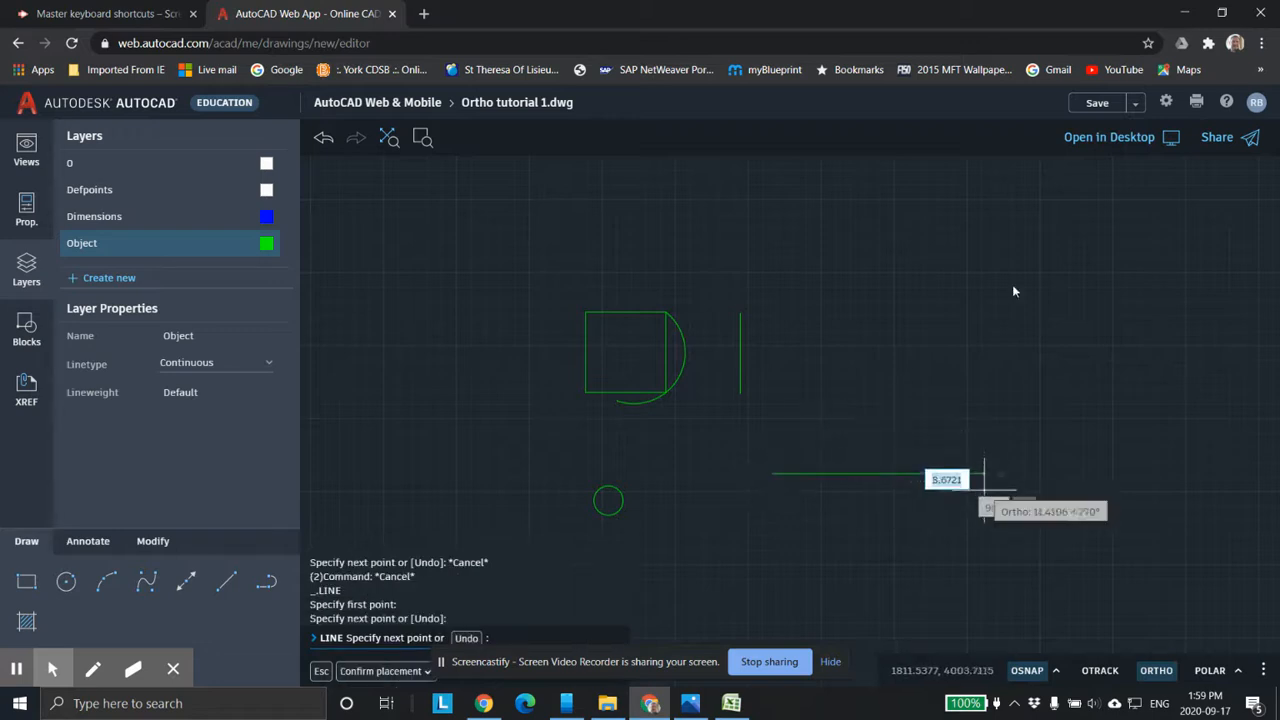
pyautogui.click(984, 182)
pyautogui.click(797, 182)
pyautogui.click(797, 269)
pyautogui.click(878, 269)
pyautogui.click(878, 347)
pyautogui.click(811, 347)
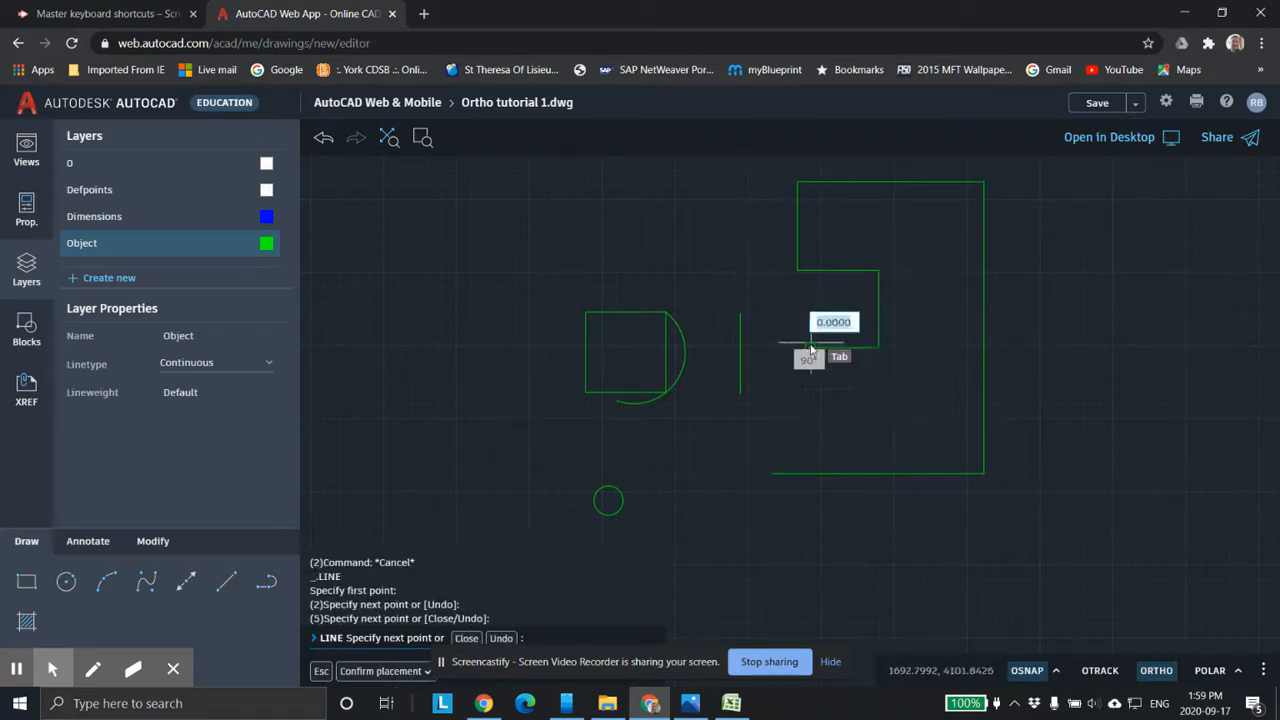
pyautogui.press('Escape')
# Turn on polar tracking and draw a line about 194 long at 180° from the left inner corner of the stepped outline.
pyautogui.scroll(-1, 922, 460)
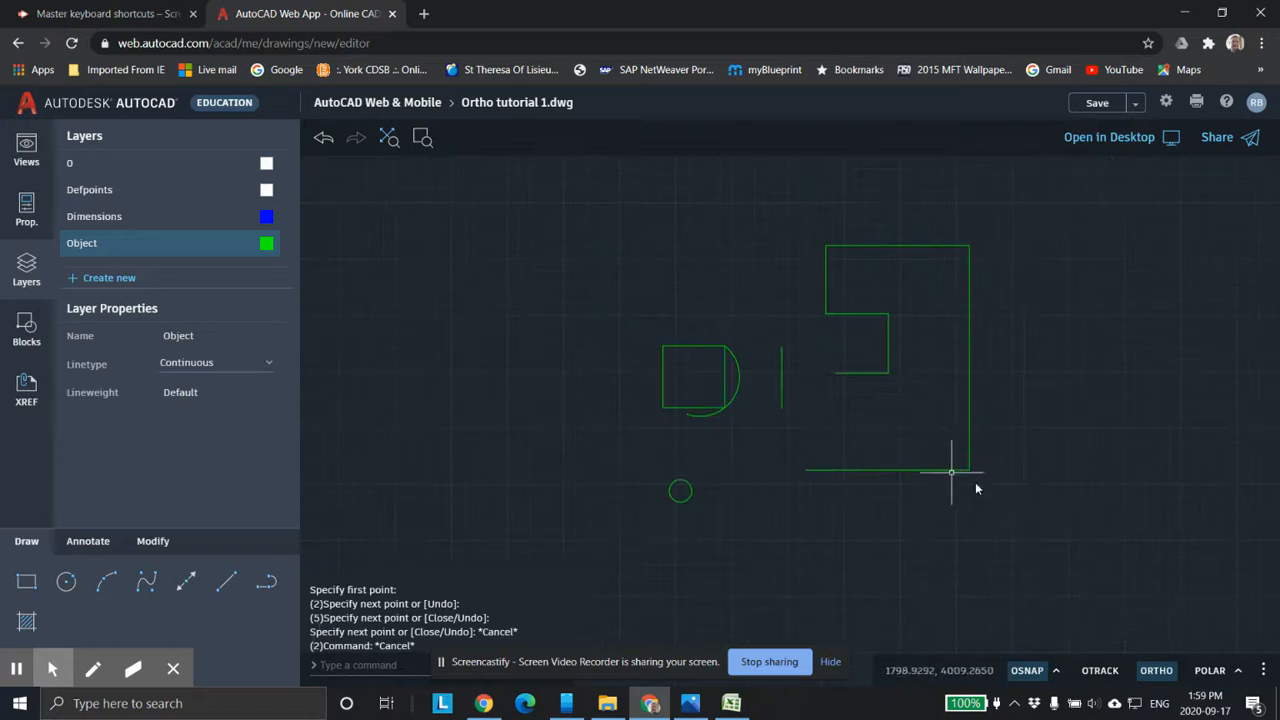
pyautogui.click(1210, 671)
pyautogui.click(226, 581)
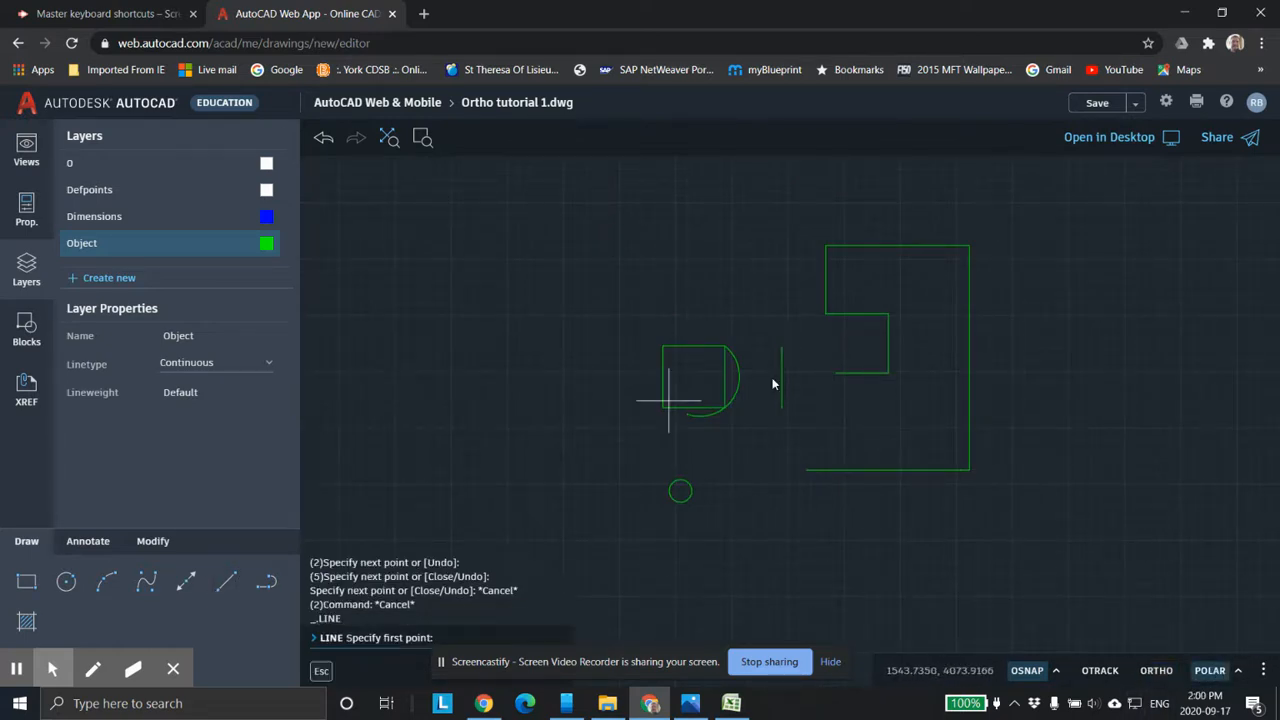
pyautogui.click(825, 314)
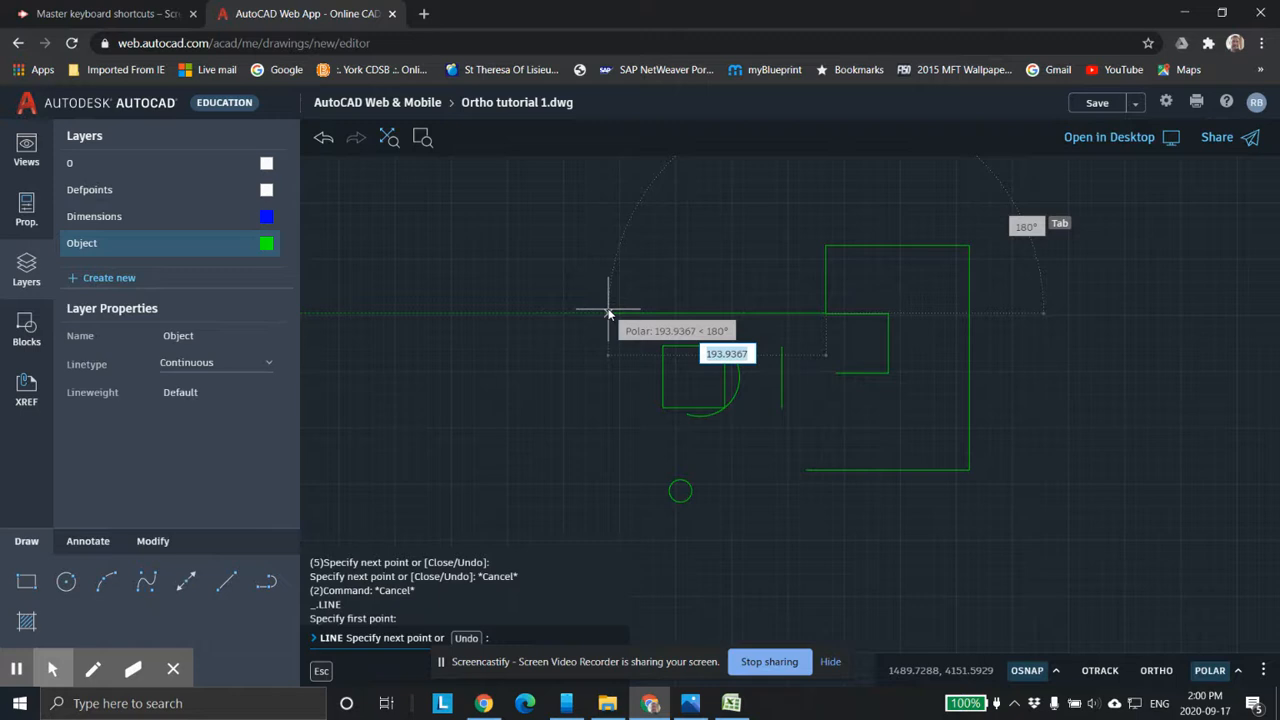
pyautogui.click(609, 313)
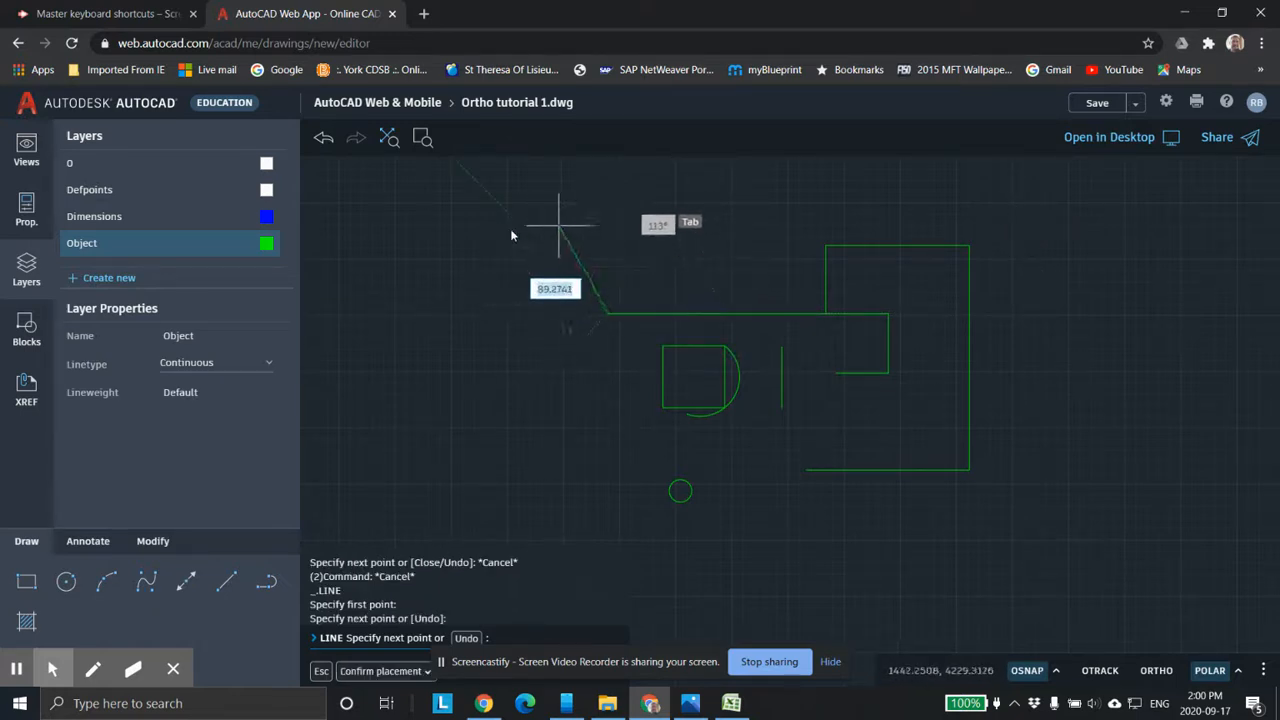
pyautogui.press('Escape')
# Open the polar tracking options and turn polar tracking off.
pyautogui.scroll(-1, 1095, 576)
pyautogui.scroll(-2, 1114, 589)
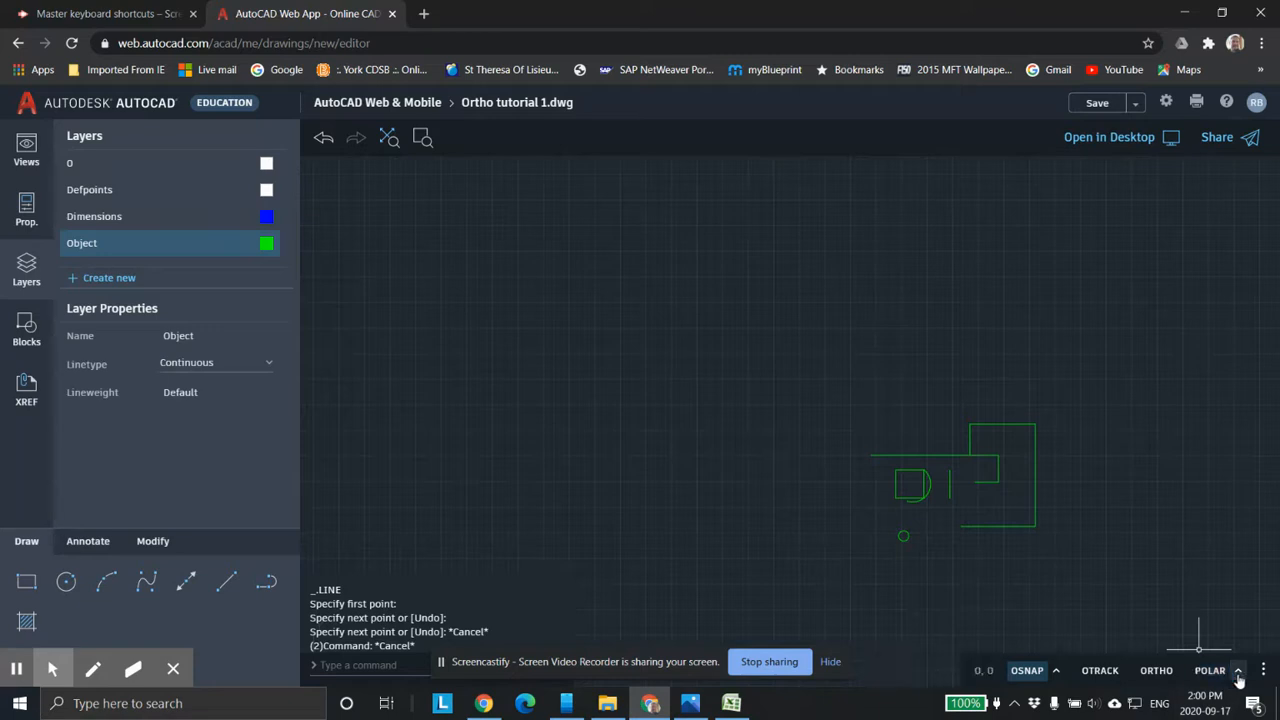
pyautogui.click(1238, 670)
pyautogui.click(1222, 454)
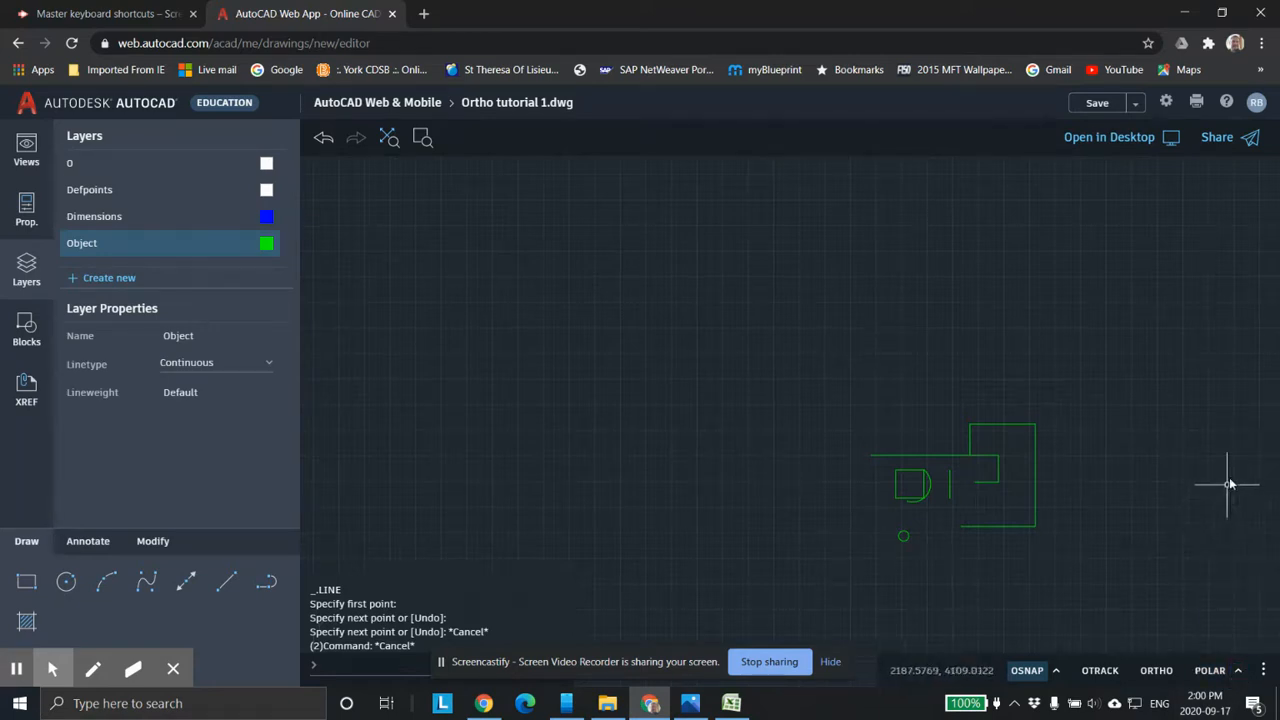
pyautogui.moveTo(790, 440)
pyautogui.mouseDown(button='middle')
pyautogui.moveTo(770, 412)
pyautogui.moveTo(705, 402)
pyautogui.moveTo(674, 425)
pyautogui.mouseUp(button='middle')
pyautogui.scroll(2, 720, 436)
pyautogui.scroll(-1, 950, 425)
pyautogui.moveTo(952, 425)
pyautogui.mouseDown(button='middle')
pyautogui.moveTo(871, 341)
pyautogui.moveTo(819, 326)
pyautogui.mouseUp(button='middle')
pyautogui.scroll(2, 852, 380)
pyautogui.scroll(-1, 770, 350)
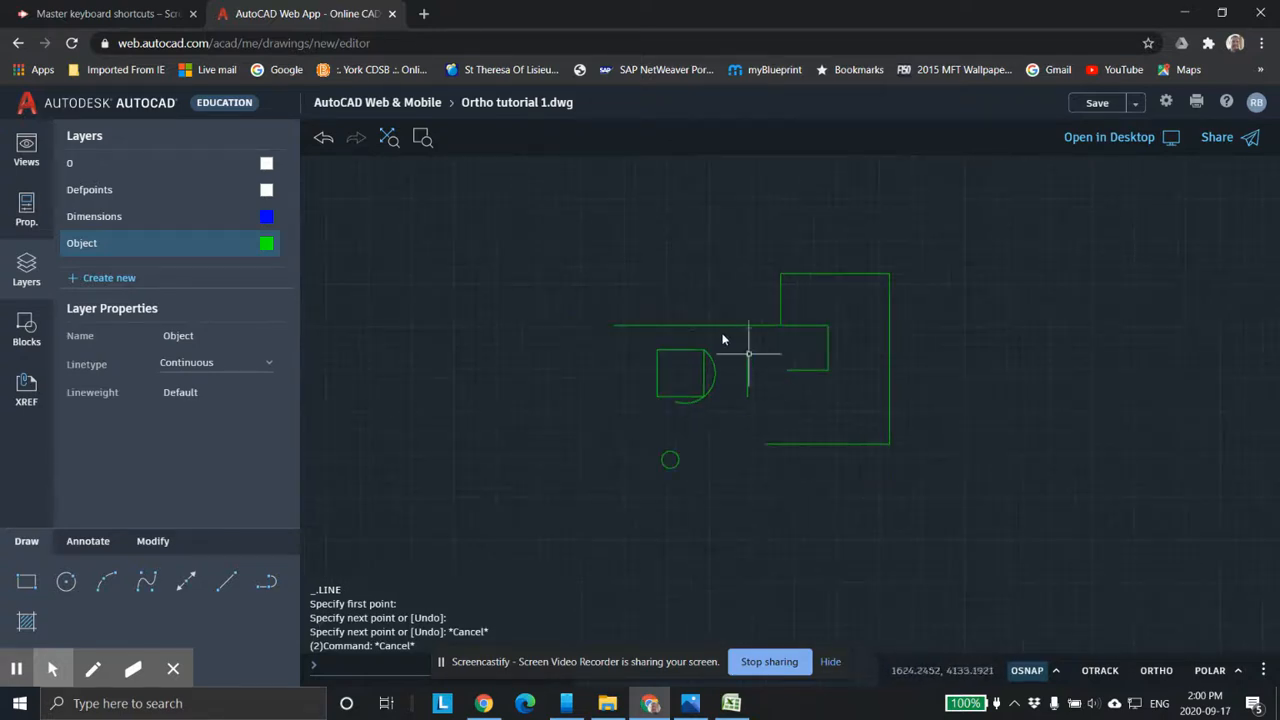
# Fit all drawn objects in view with Zoom Extents, and practise zooming and panning around them.
pyautogui.click(390, 138)
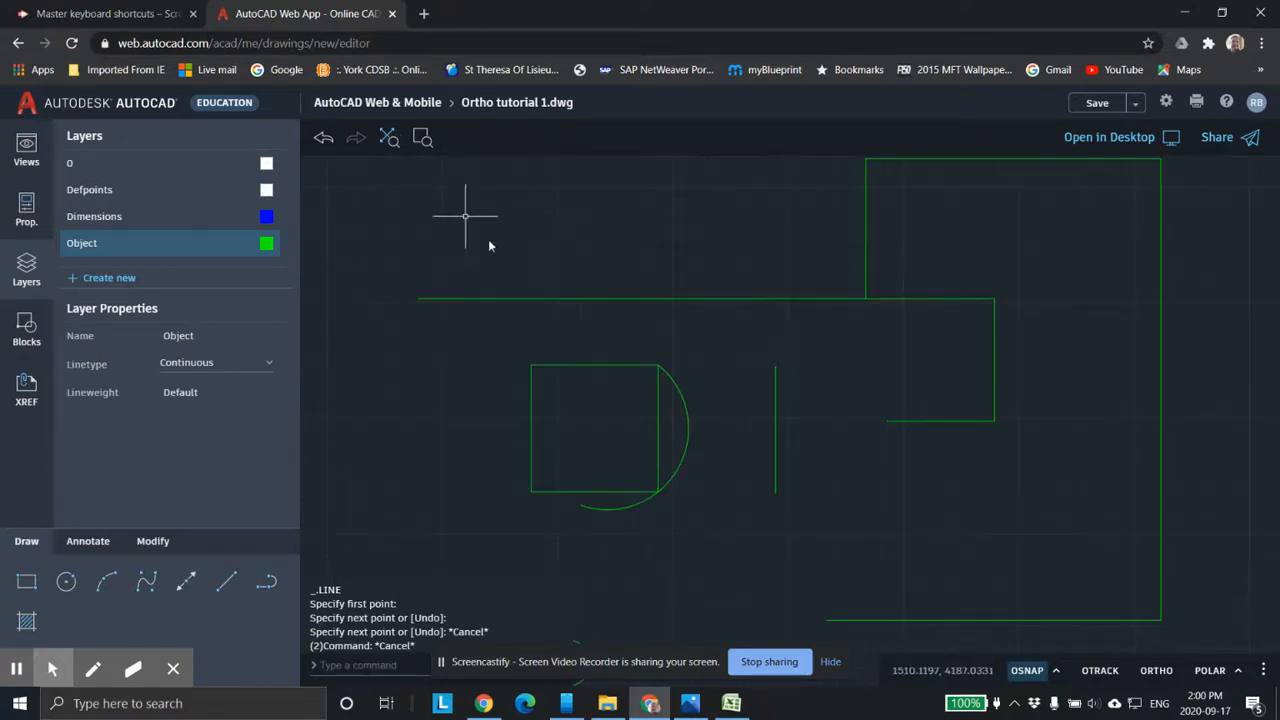
pyautogui.scroll(-5, 670, 330)
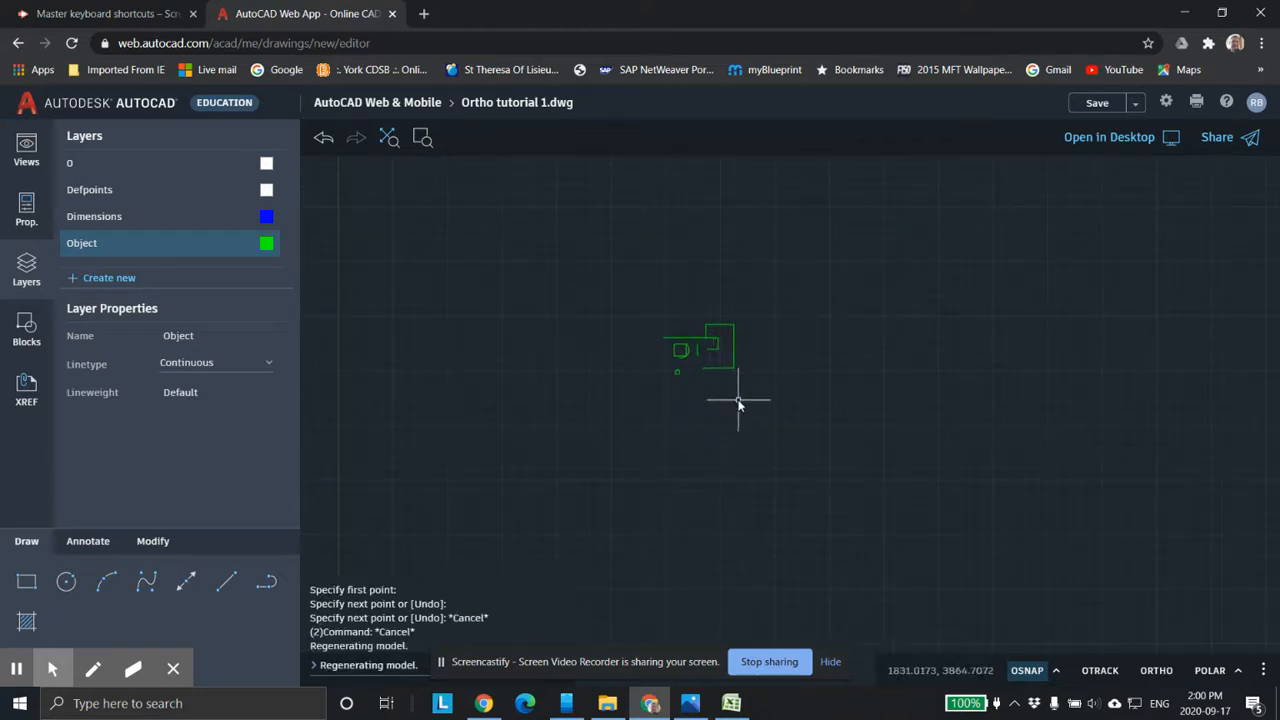
pyautogui.scroll(1, 747, 395)
pyautogui.moveTo(742, 342); pyautogui.dragTo(832, 396, button='middle')
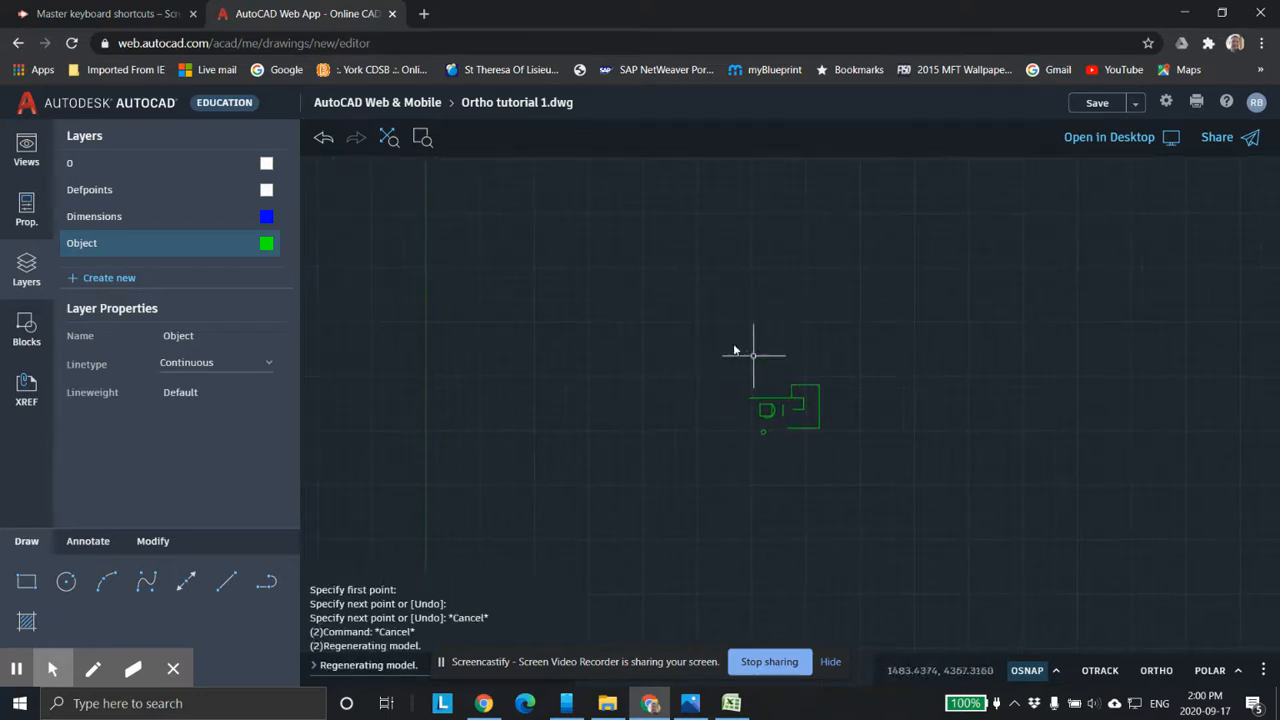
pyautogui.moveTo(717, 346)
pyautogui.mouseDown(button='middle')
pyautogui.moveTo(803, 383)
pyautogui.moveTo(723, 220)
pyautogui.moveTo(531, 303)
pyautogui.moveTo(784, 416)
pyautogui.moveTo(774, 277)
pyautogui.moveTo(625, 291)
pyautogui.mouseUp(button='middle')
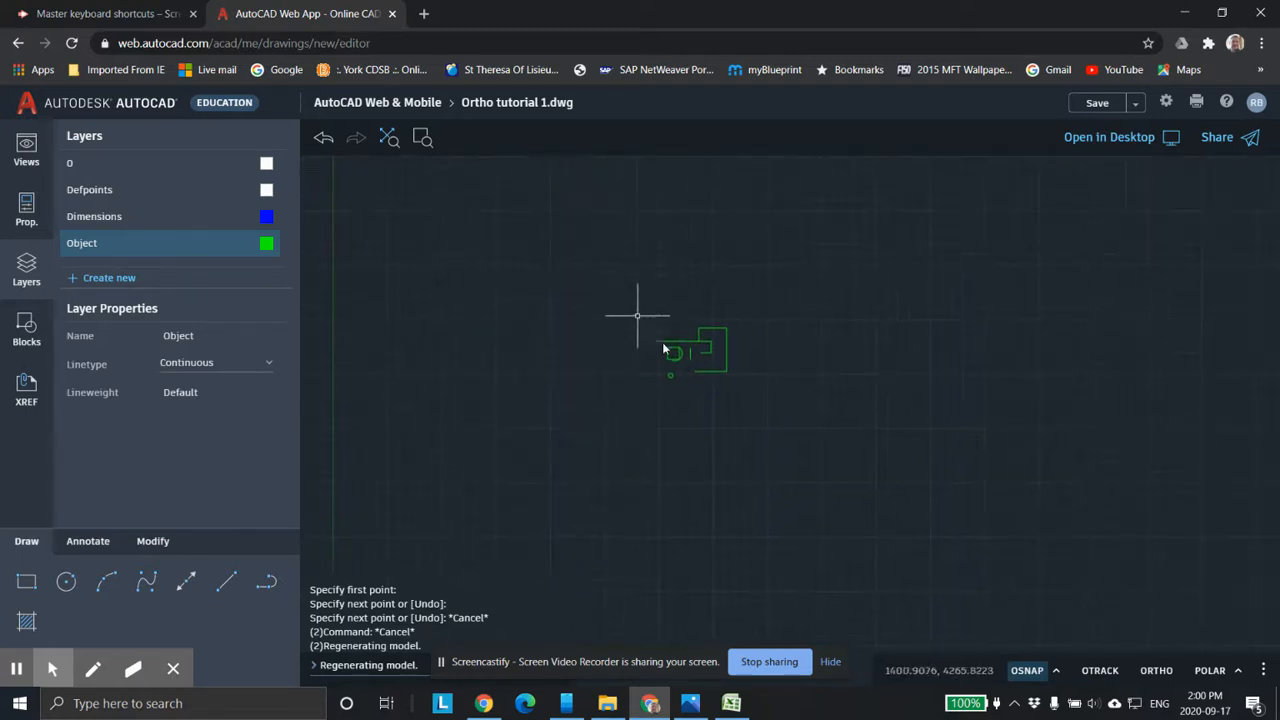
pyautogui.scroll(5, 701, 383)
pyautogui.scroll(-4, 703, 363)
pyautogui.scroll(-1, 735, 348)
pyautogui.moveTo(740, 357); pyautogui.dragTo(757, 416, button='middle')
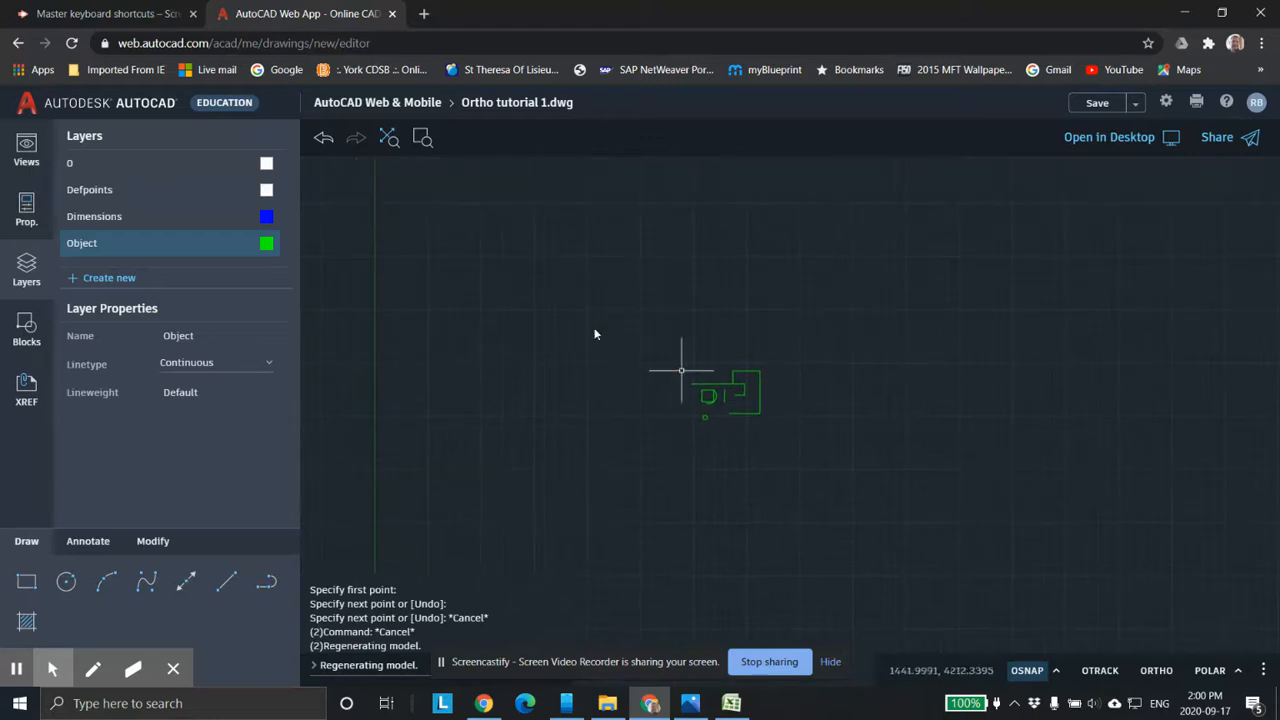
# Zoom out until the coordinate origin is in view, and return to all the drawn objects with Zoom Extents.
pyautogui.click(390, 140)
pyautogui.scroll(-12, 594, 302)
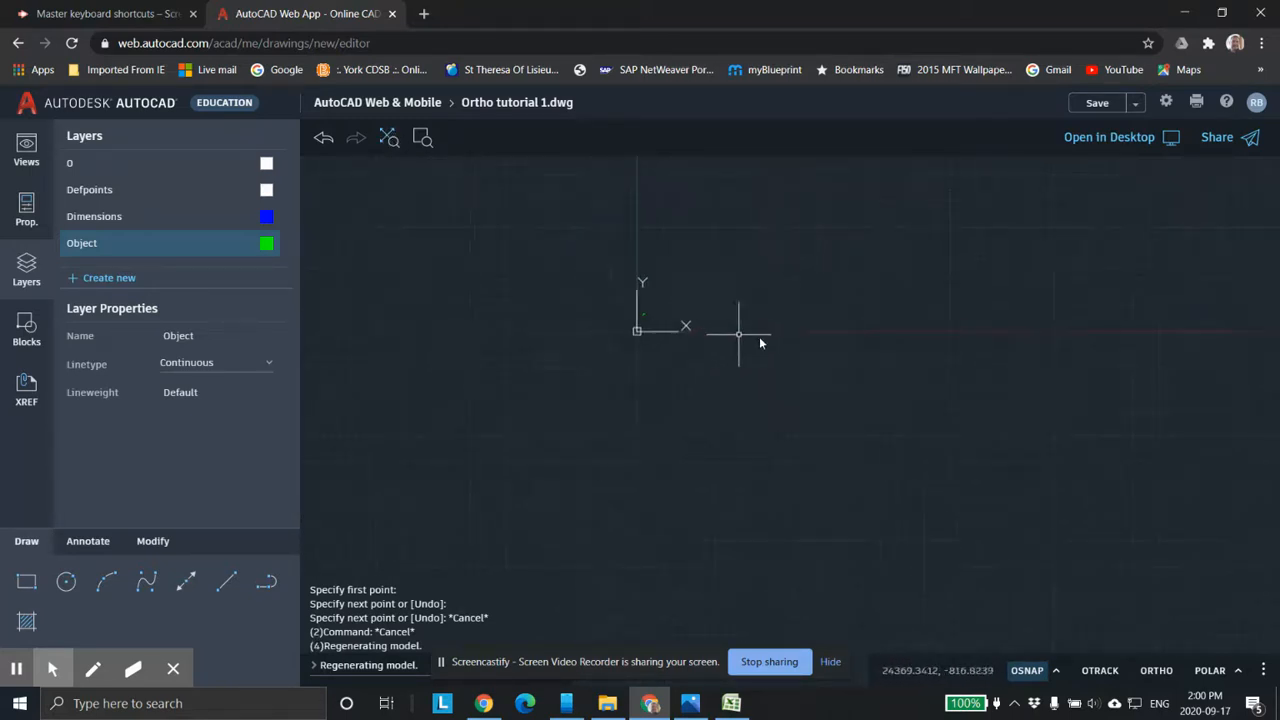
pyautogui.scroll(1, 791, 363)
pyautogui.scroll(1, 791, 365)
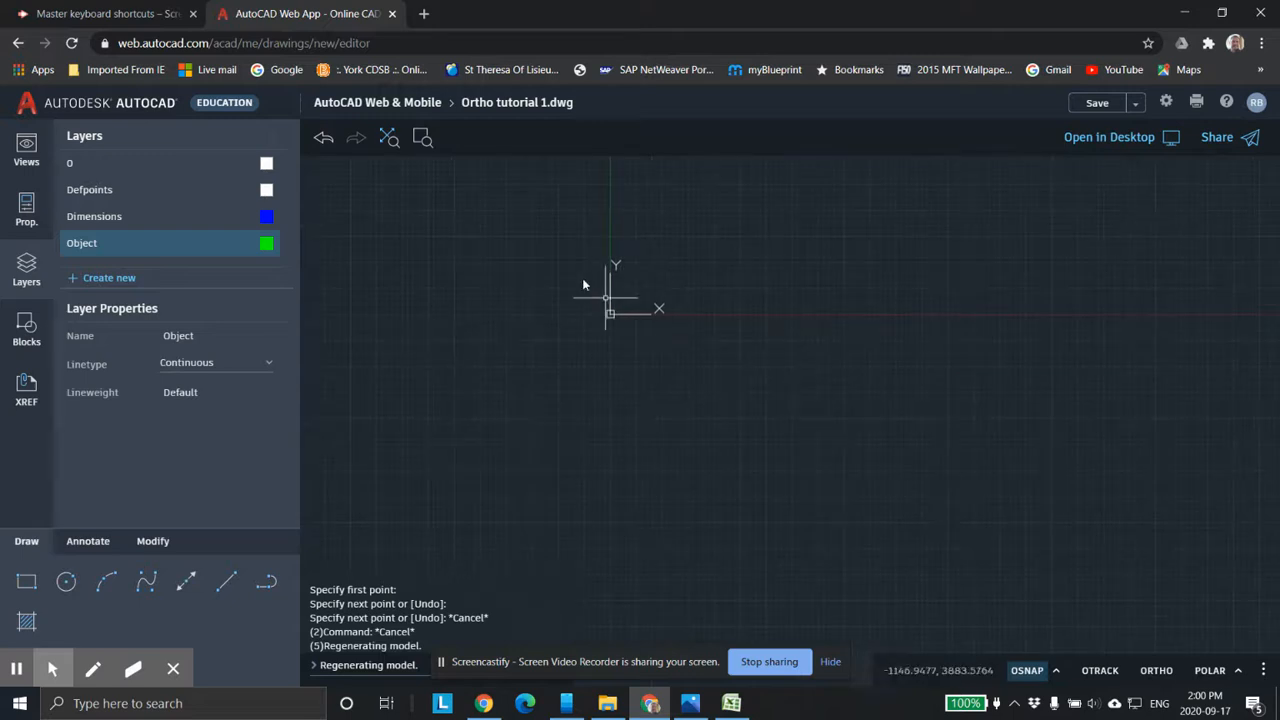
pyautogui.click(383, 147)
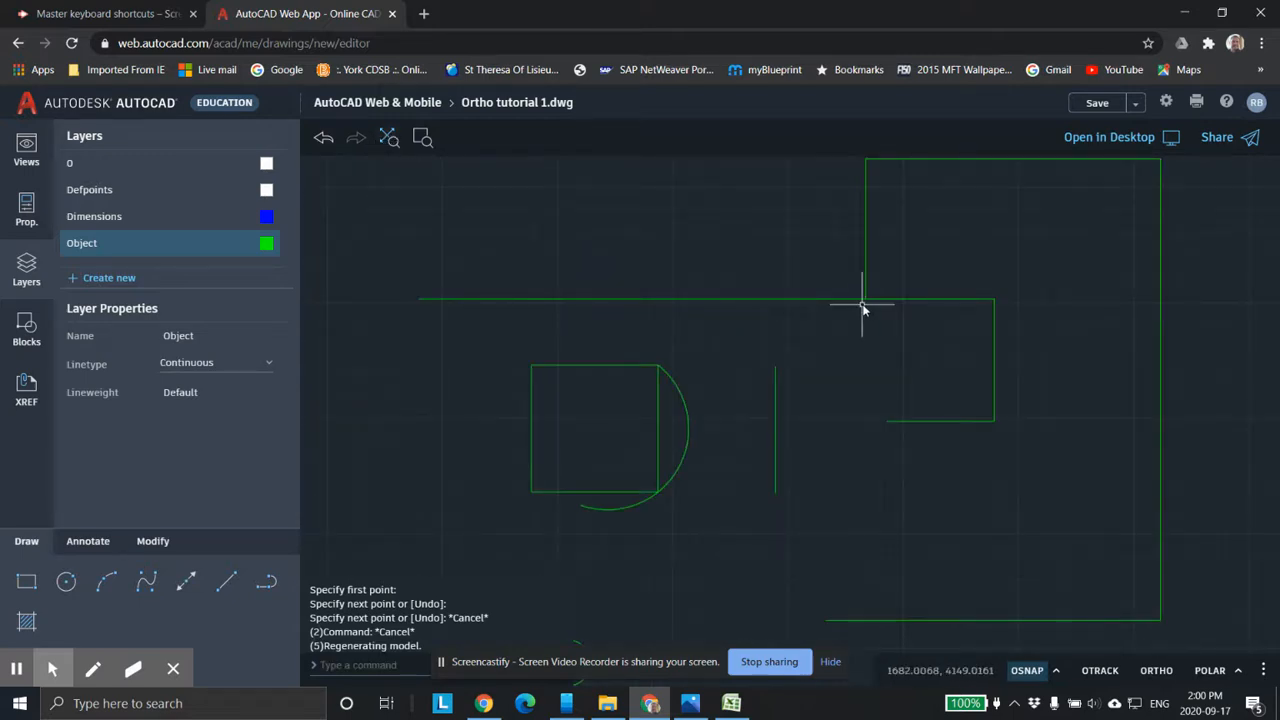
pyautogui.scroll(-2, 861, 303)
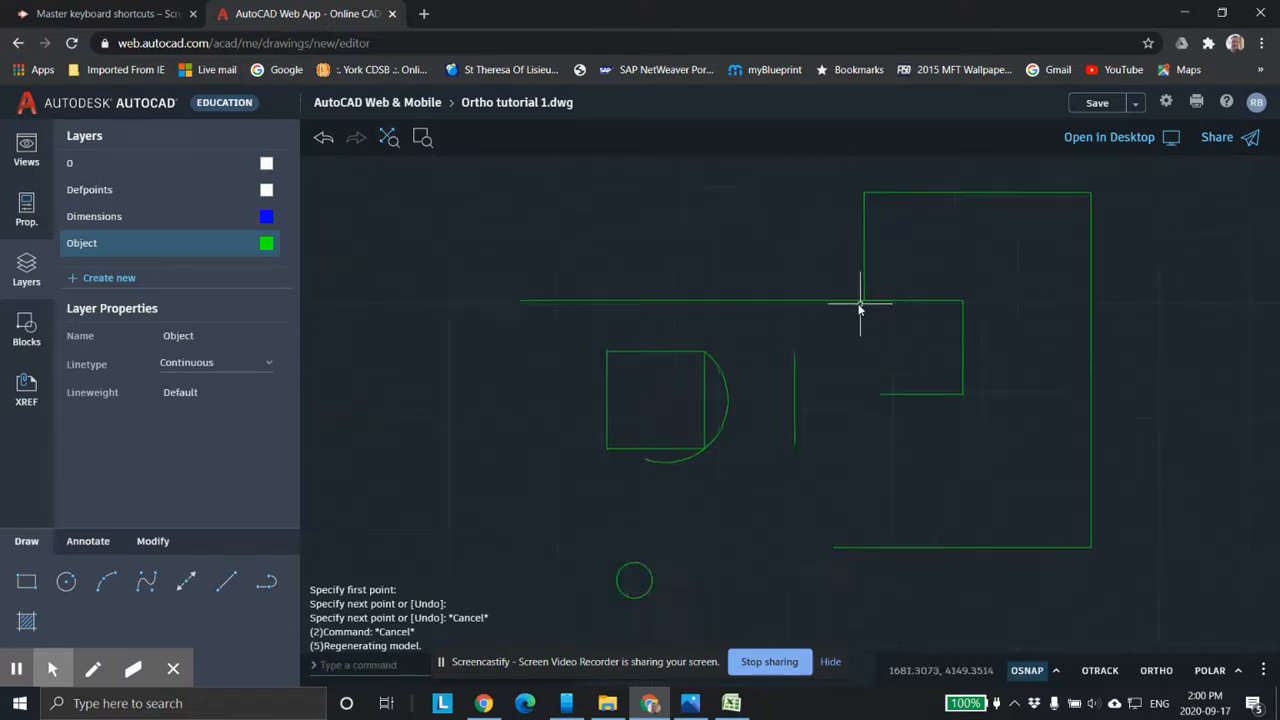
# Use Zoom Window to enlarge the area around the stepped outline's upper right corner.
pyautogui.click(423, 140)
pyautogui.scroll(-3, 678, 345)
pyautogui.scroll(1, 600, 360)
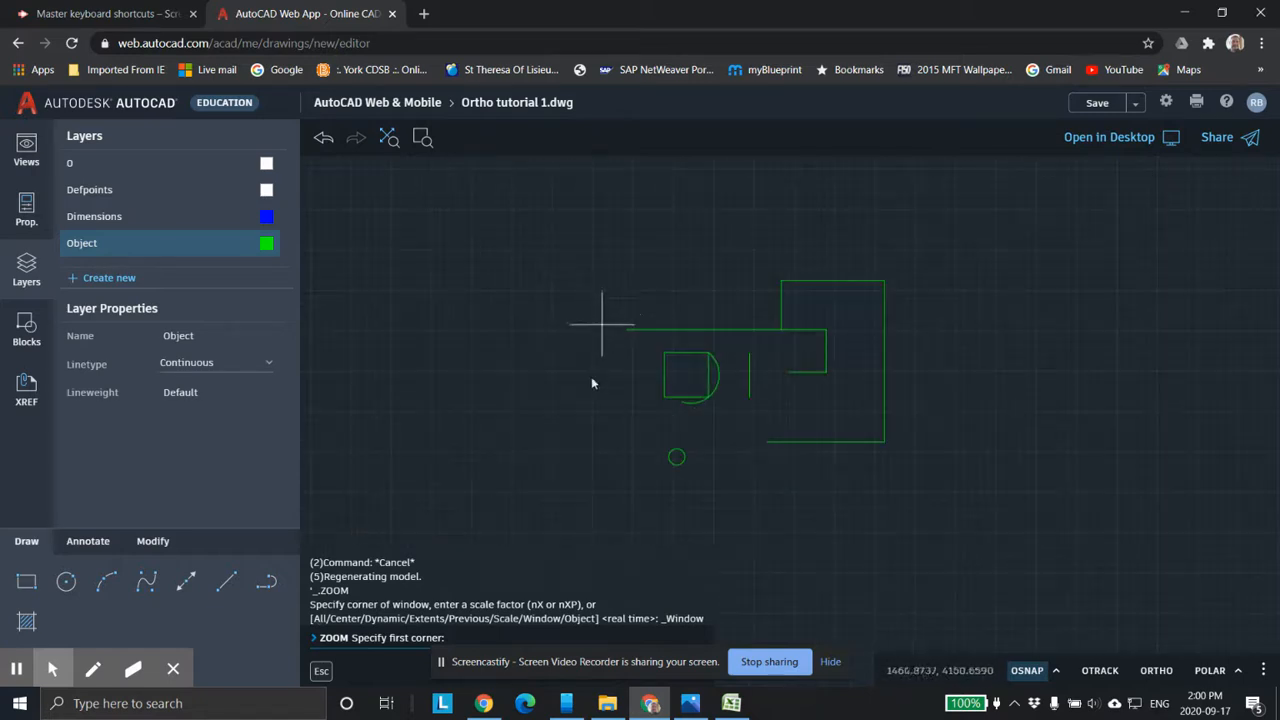
pyautogui.click(418, 140)
pyautogui.click(863, 260)
pyautogui.click(929, 318)
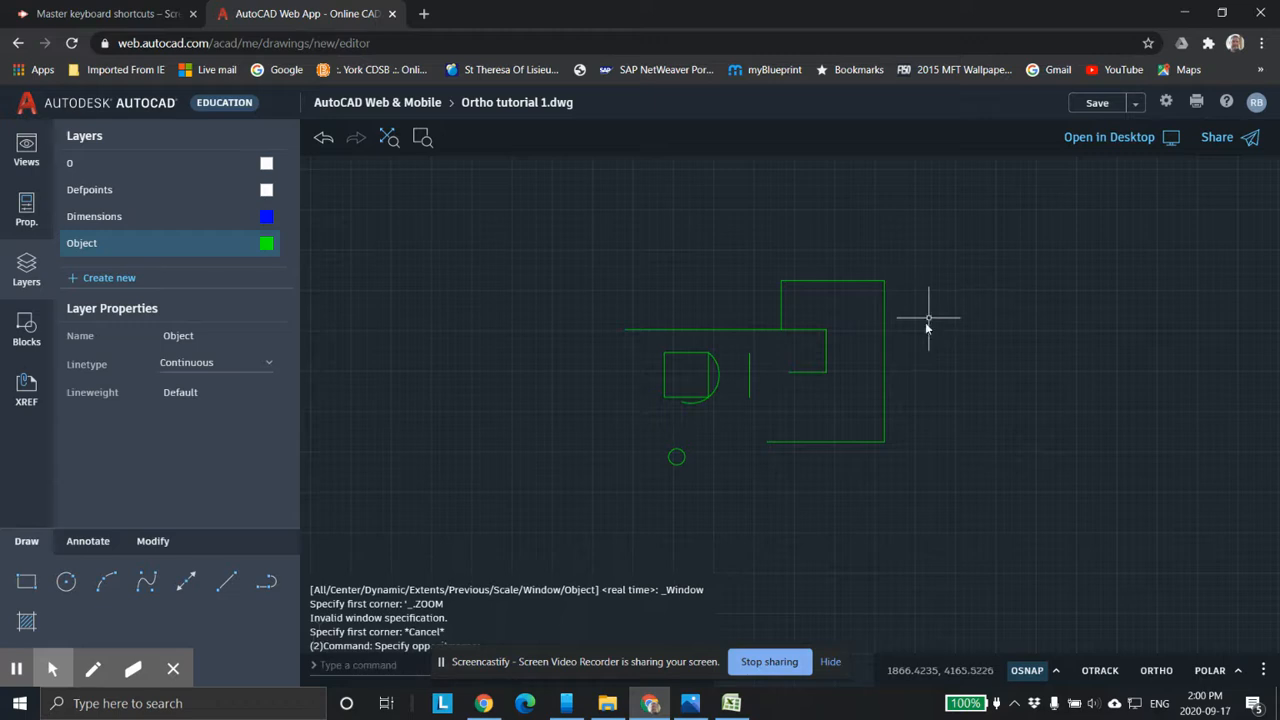
pyautogui.click(800, 213)
pyautogui.click(979, 342)
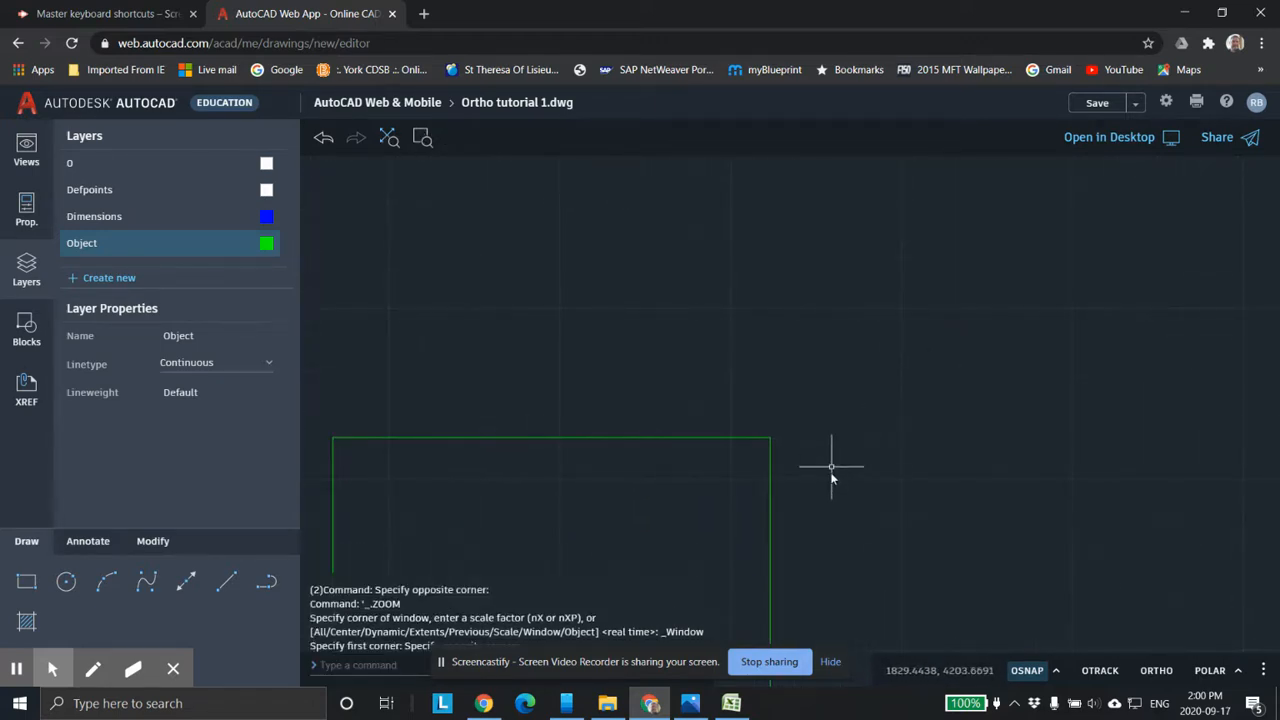
pyautogui.scroll(-2, 840, 472)
pyautogui.scroll(-3, 760, 300)
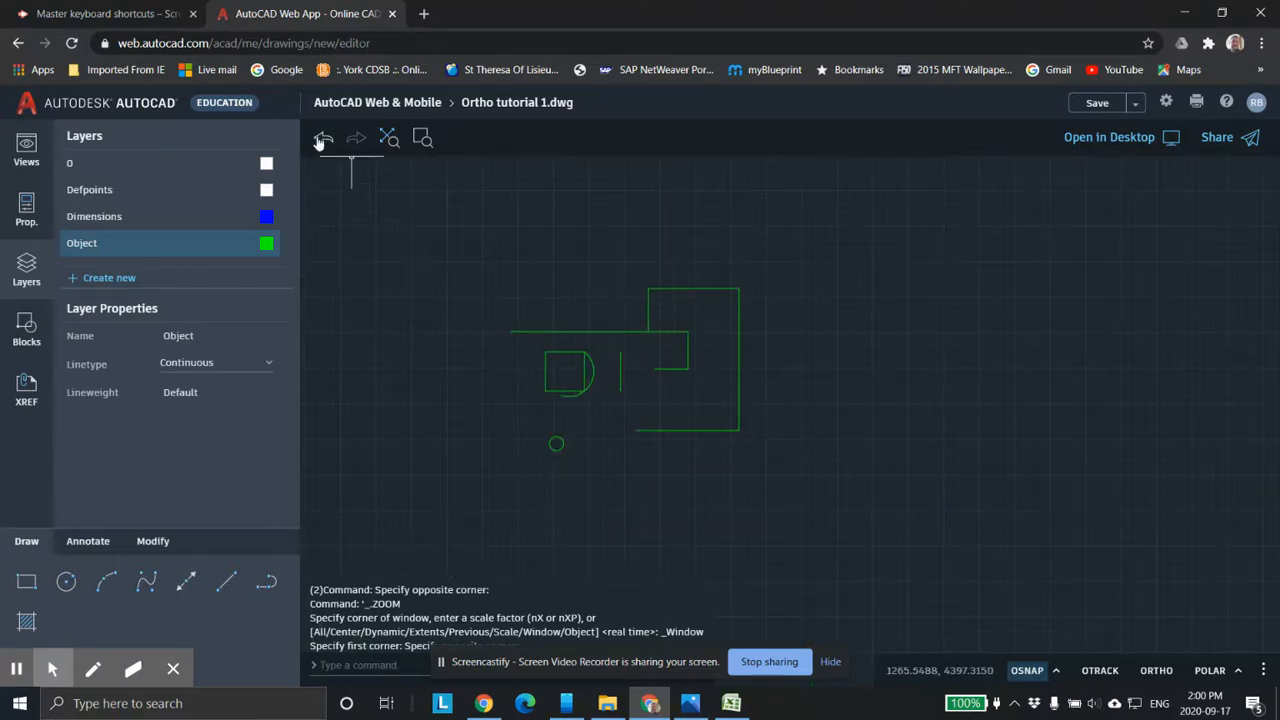
pyautogui.scroll(-1, 639, 329)
pyautogui.moveTo(740, 327); pyautogui.dragTo(872, 344, button='middle')
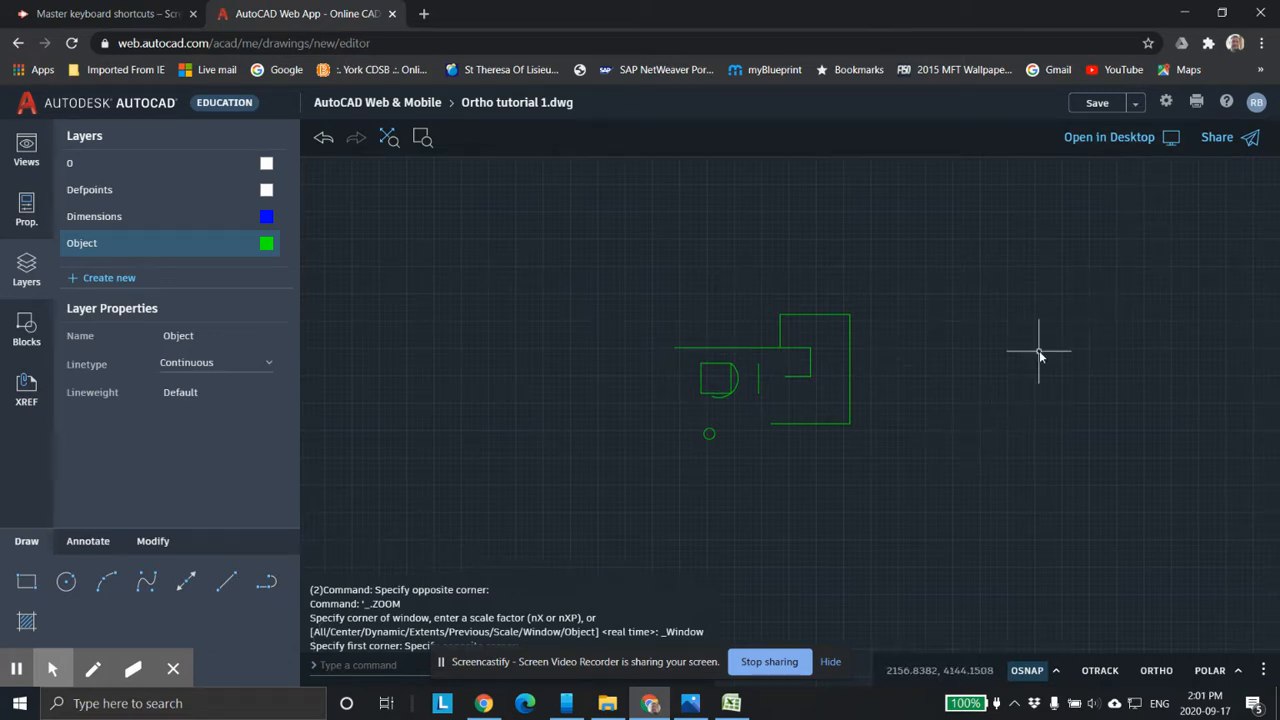
pyautogui.scroll(-2, 880, 550)
pyautogui.scroll(2, 920, 470)
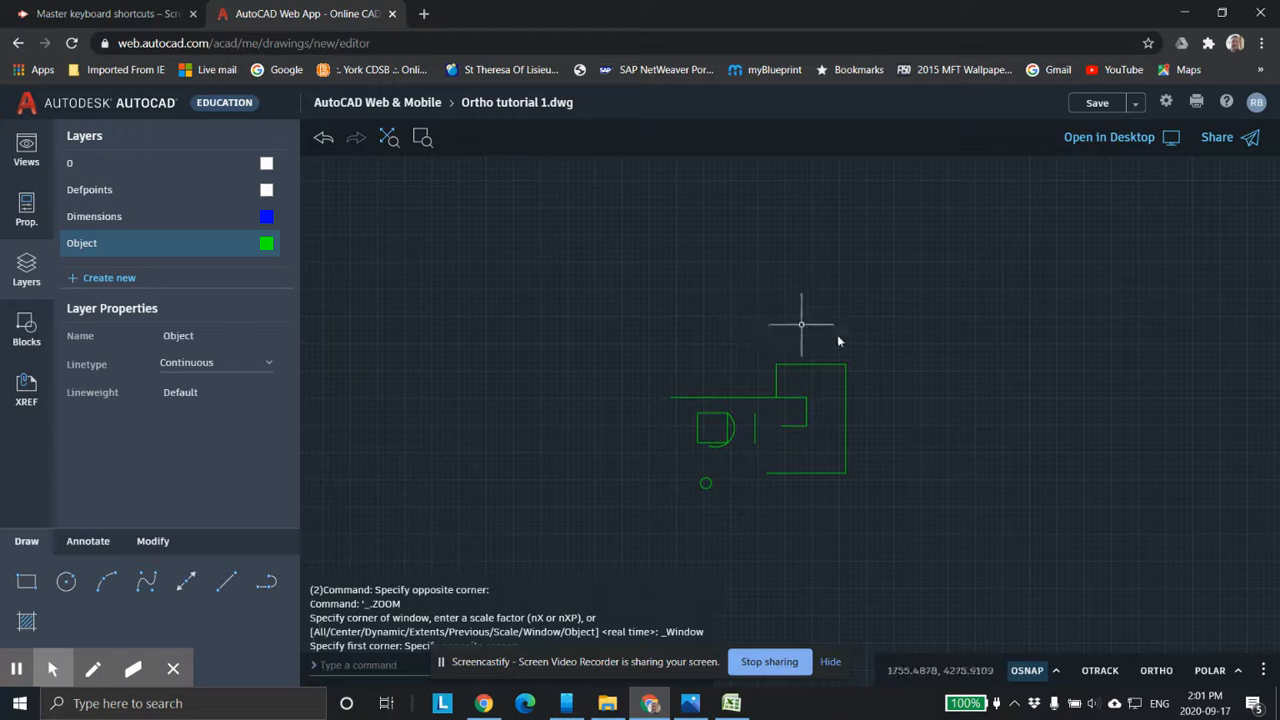
pyautogui.scroll(1, 770, 385)
pyautogui.scroll(1, 762, 387)
pyautogui.moveTo(752, 389); pyautogui.dragTo(726, 309, button='middle')
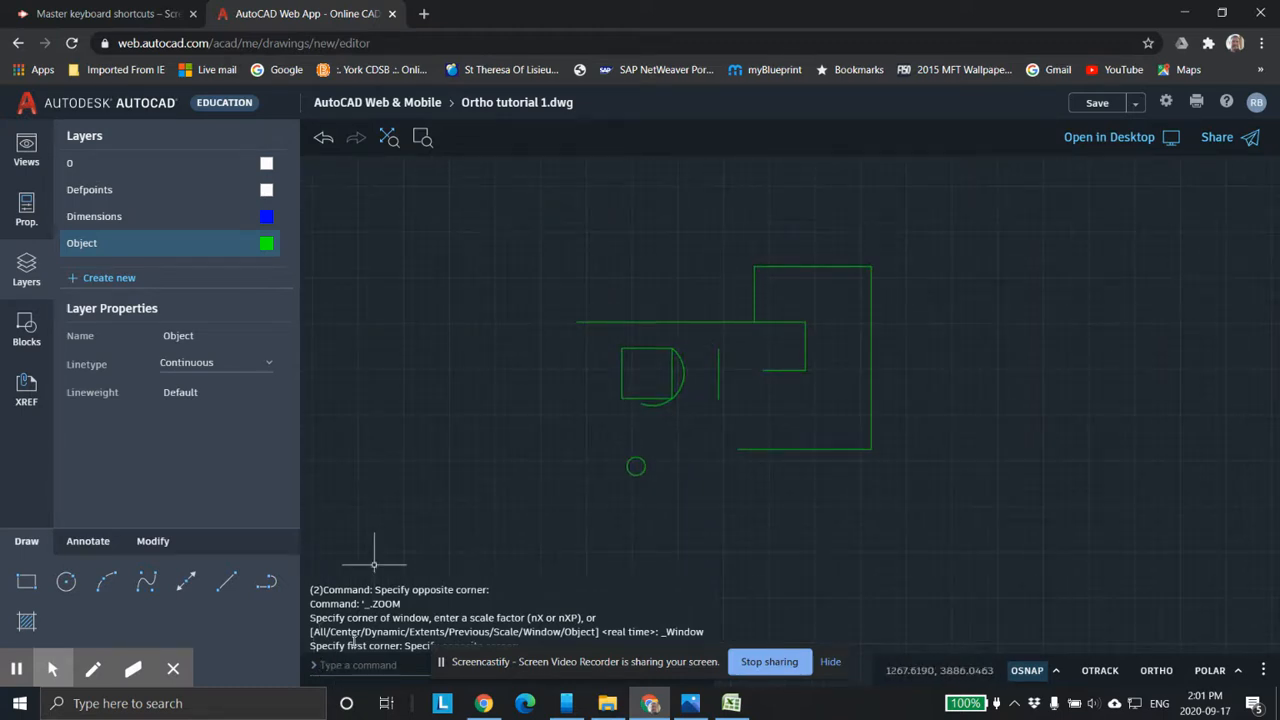
pyautogui.scroll(-1, 825, 446)
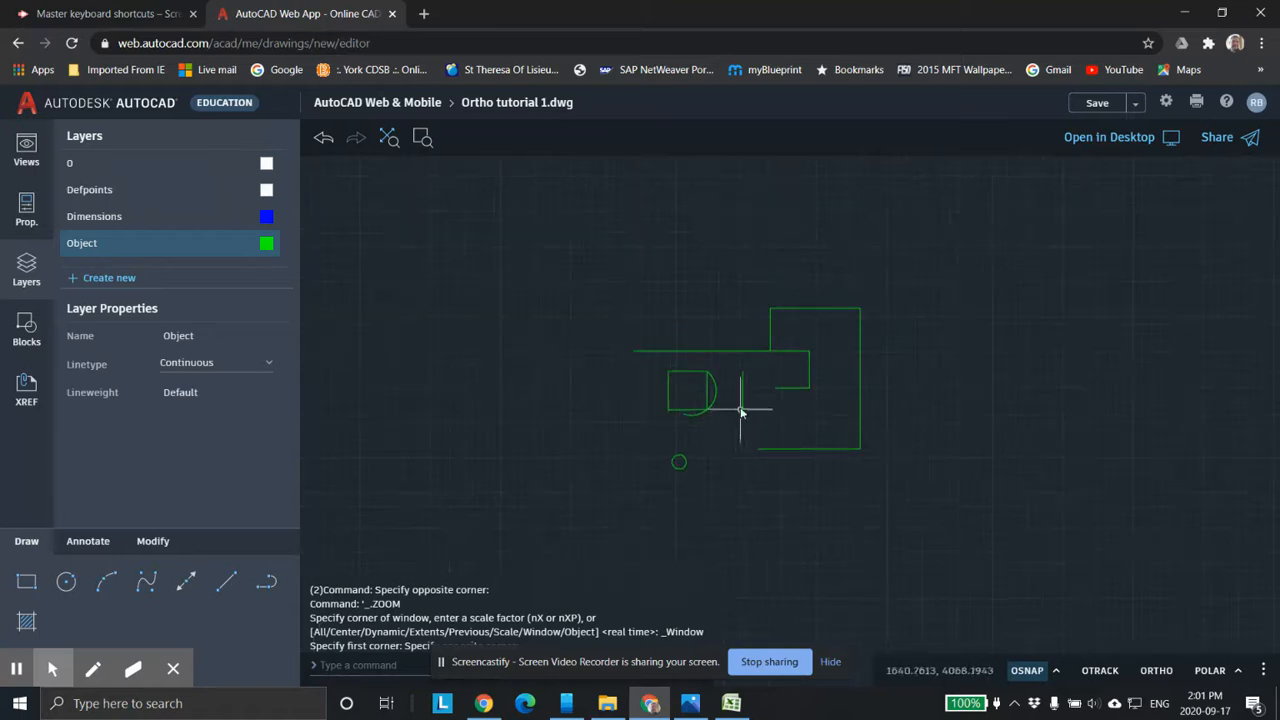